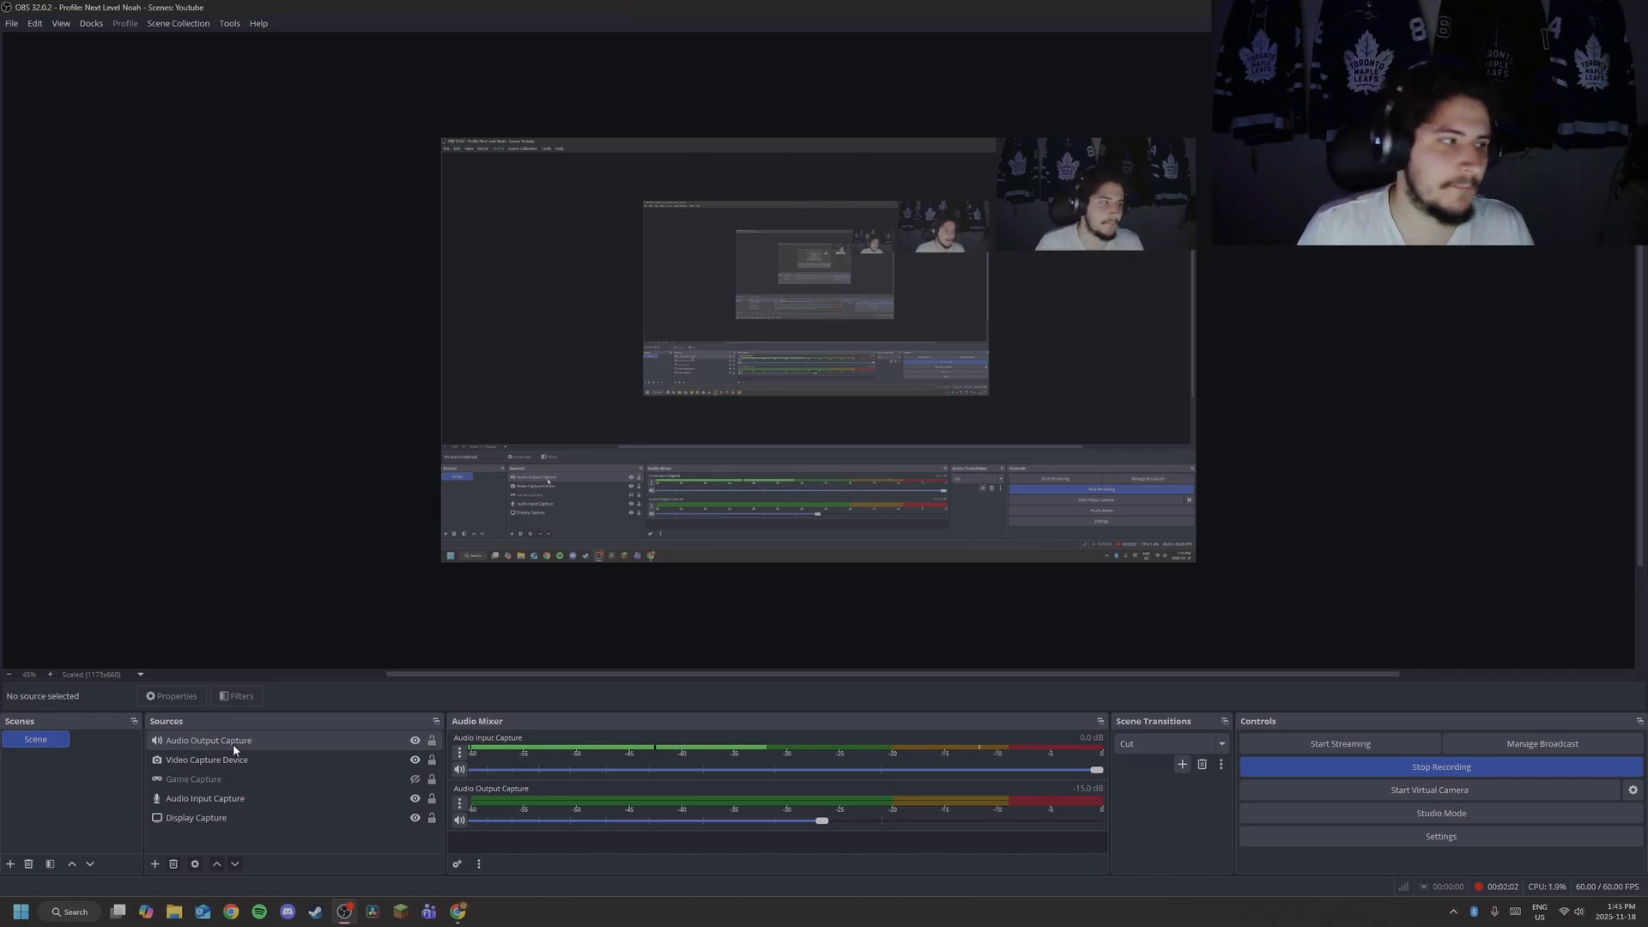
Toggle the webcam off and on, then clear Game Capture's target window and hide it again.
click(414, 760)
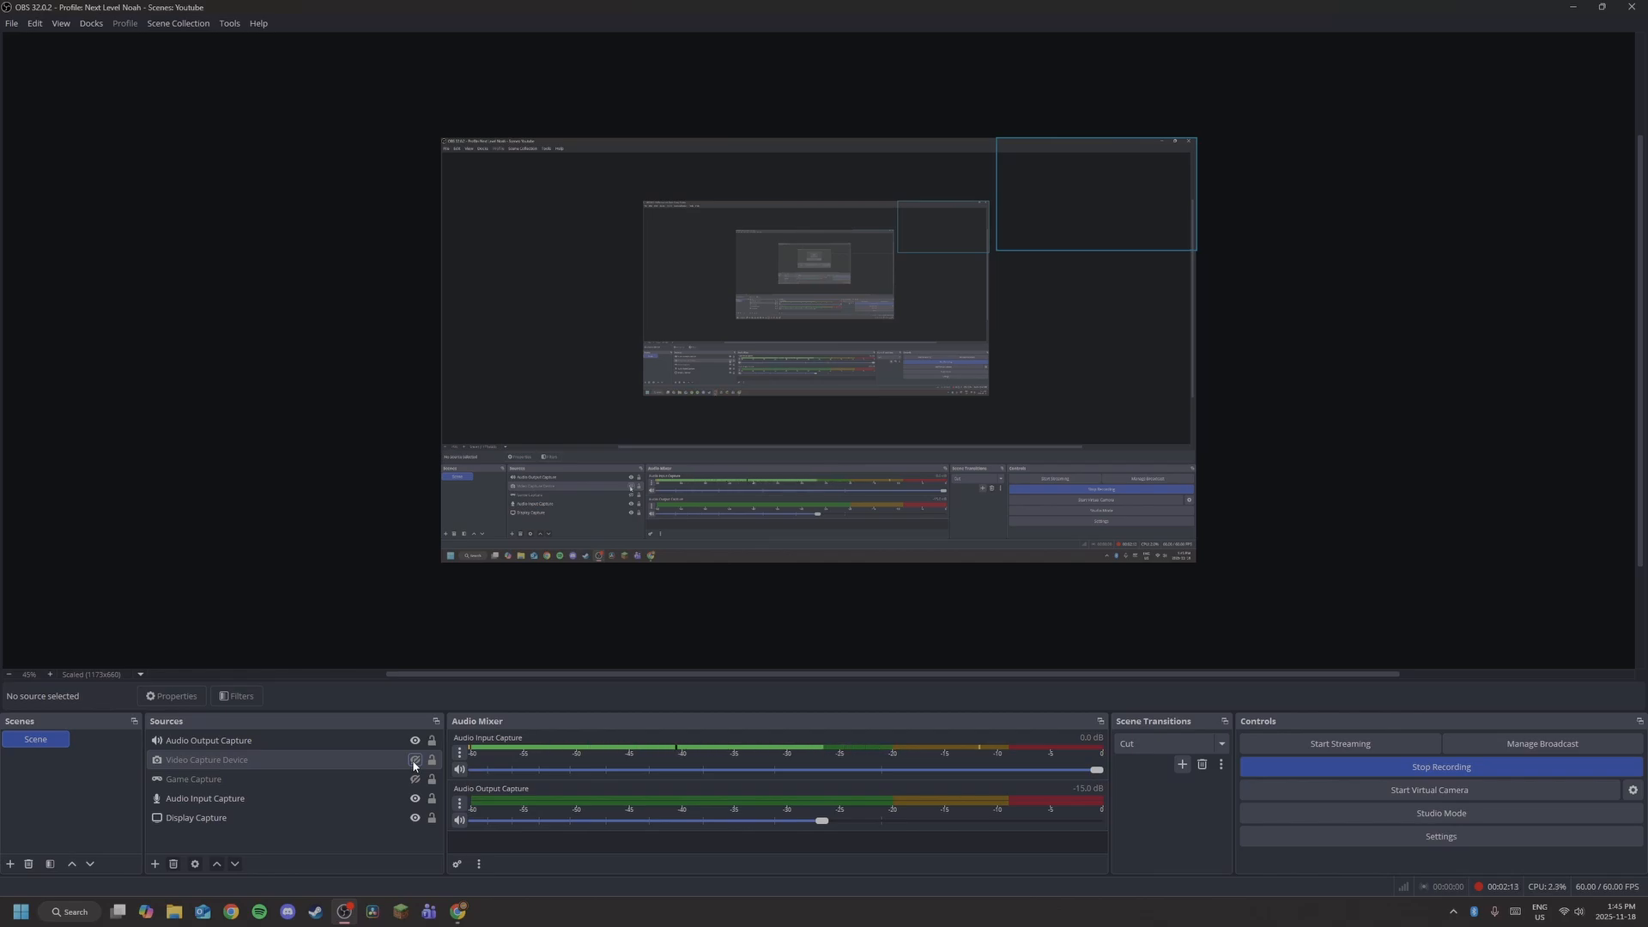
click(414, 760)
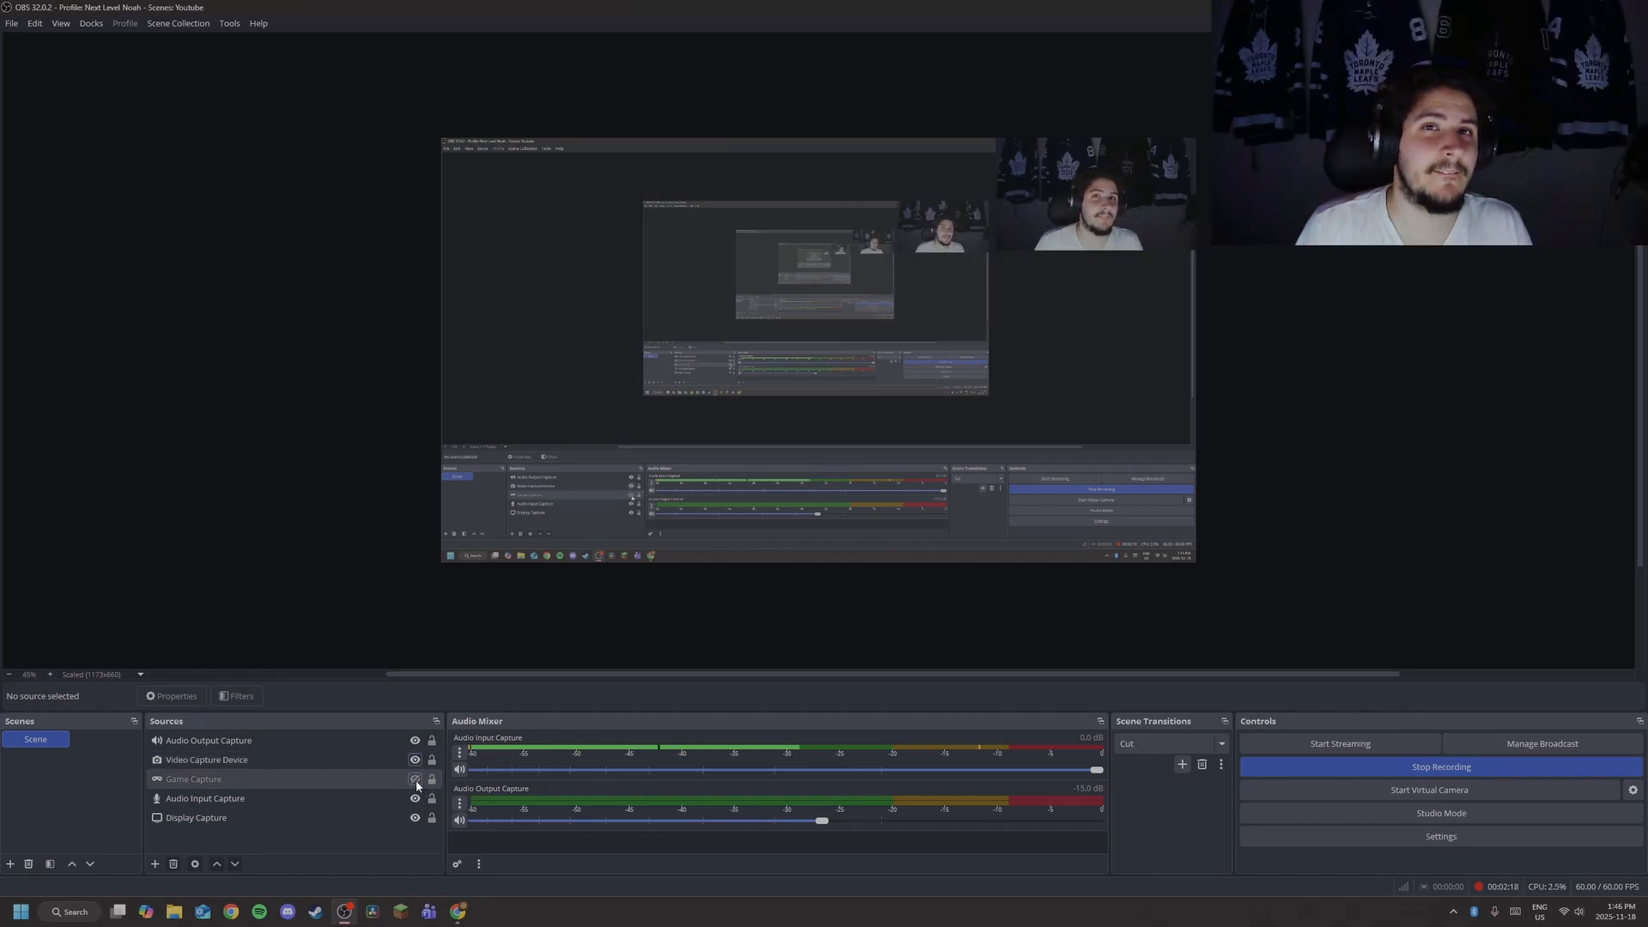
click(415, 779)
click(348, 781)
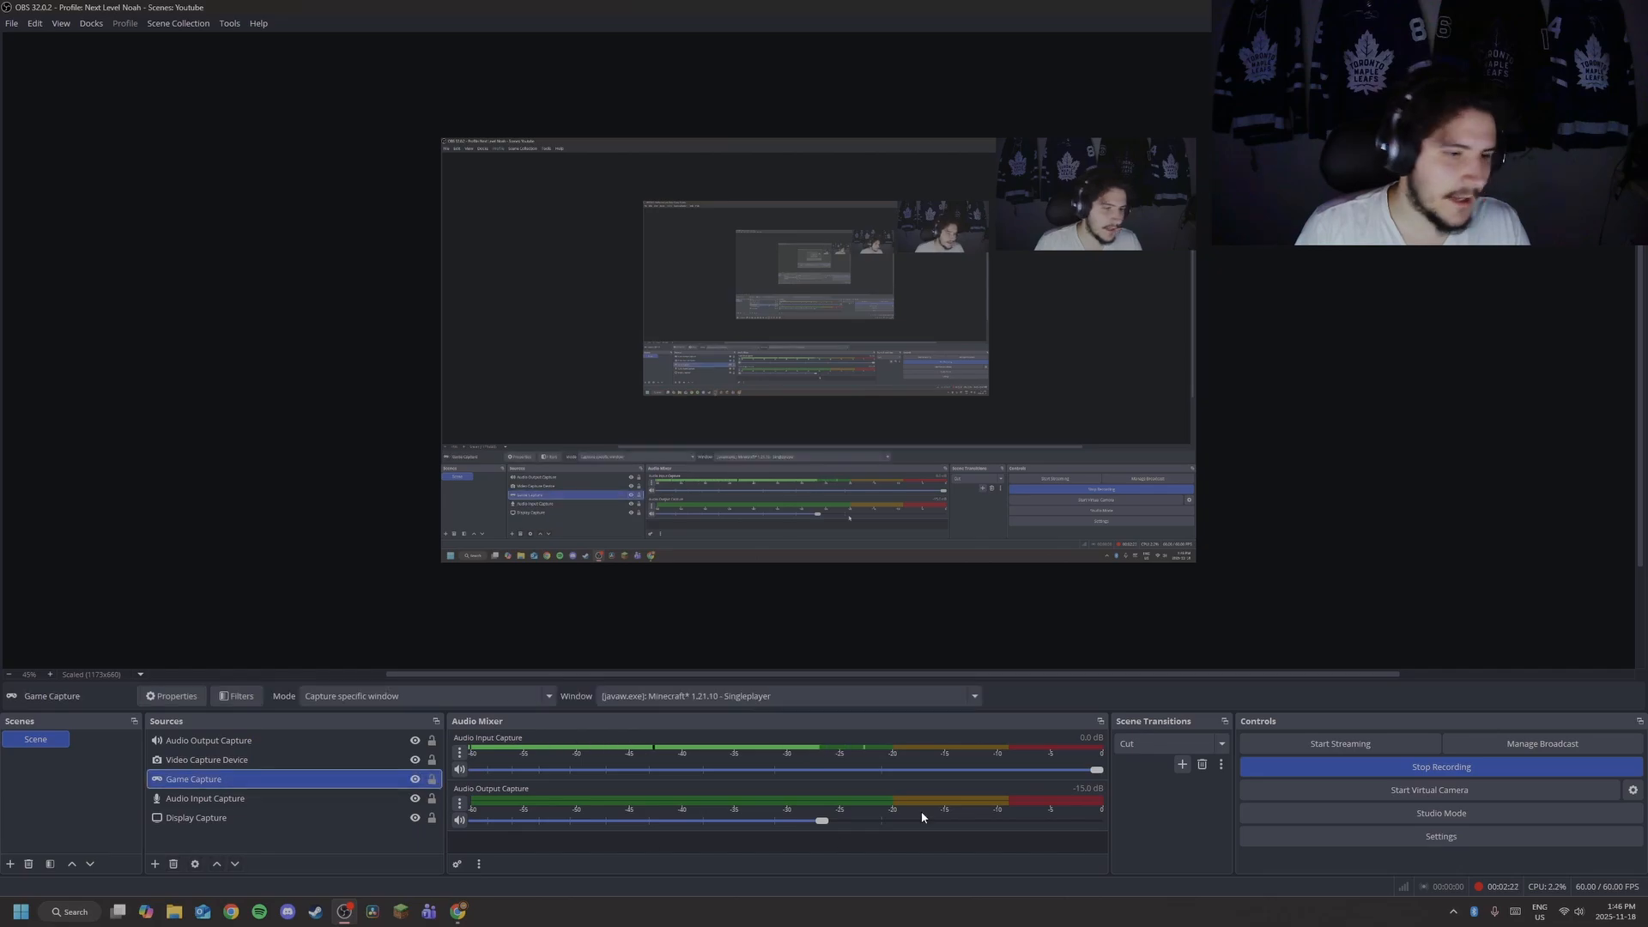
click(821, 706)
click(799, 717)
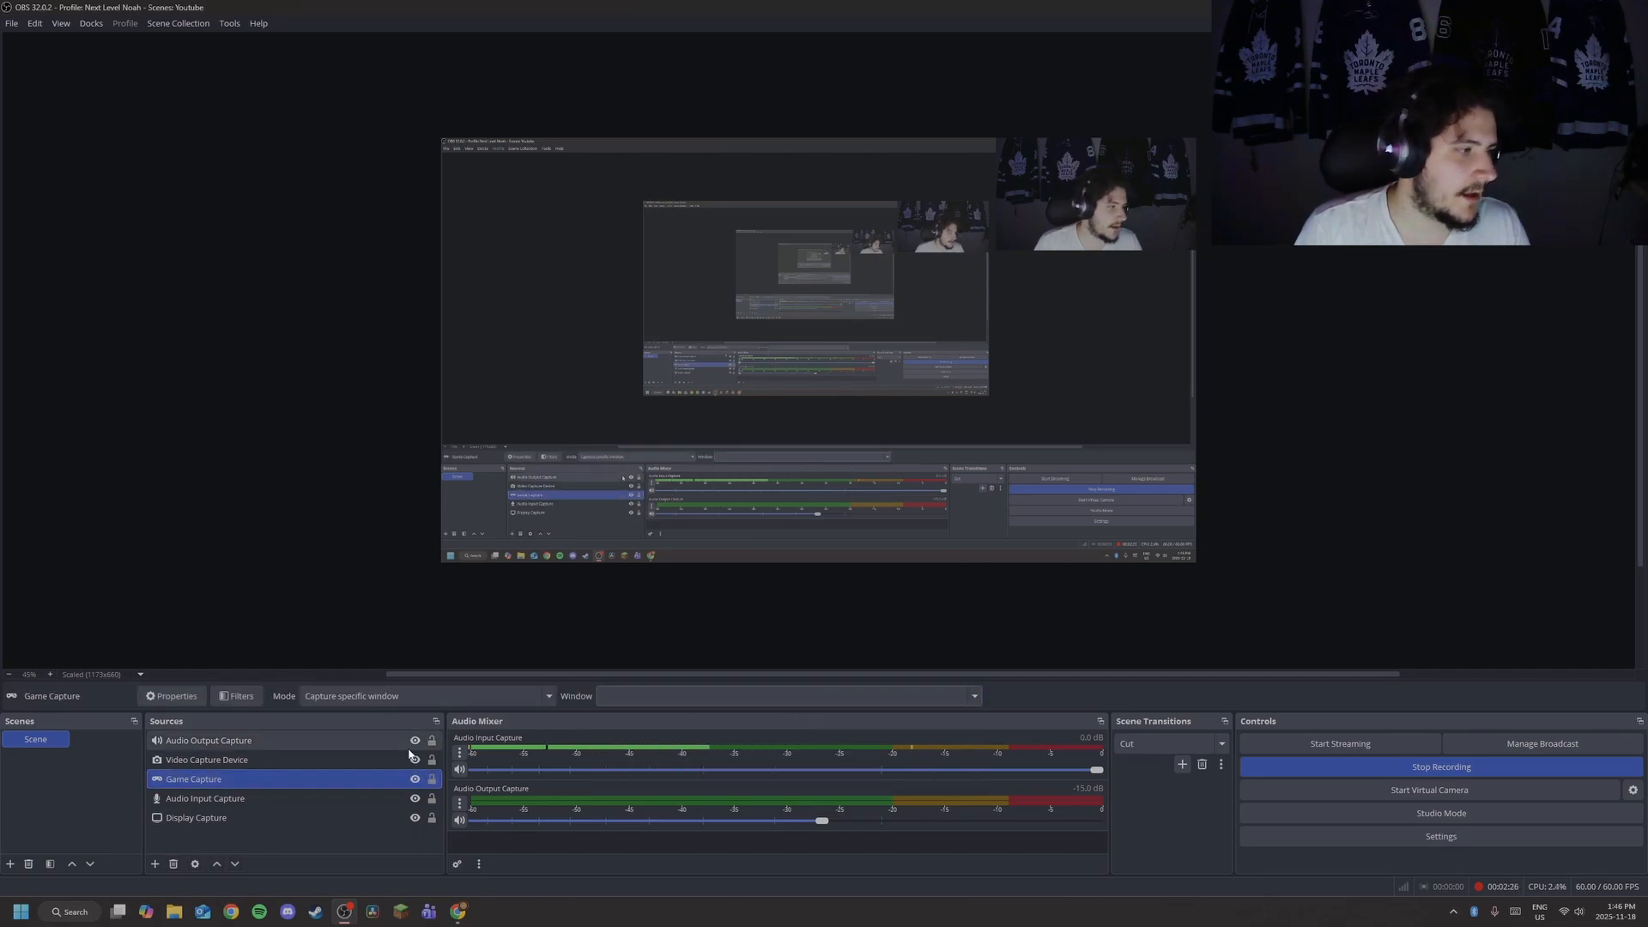
click(415, 780)
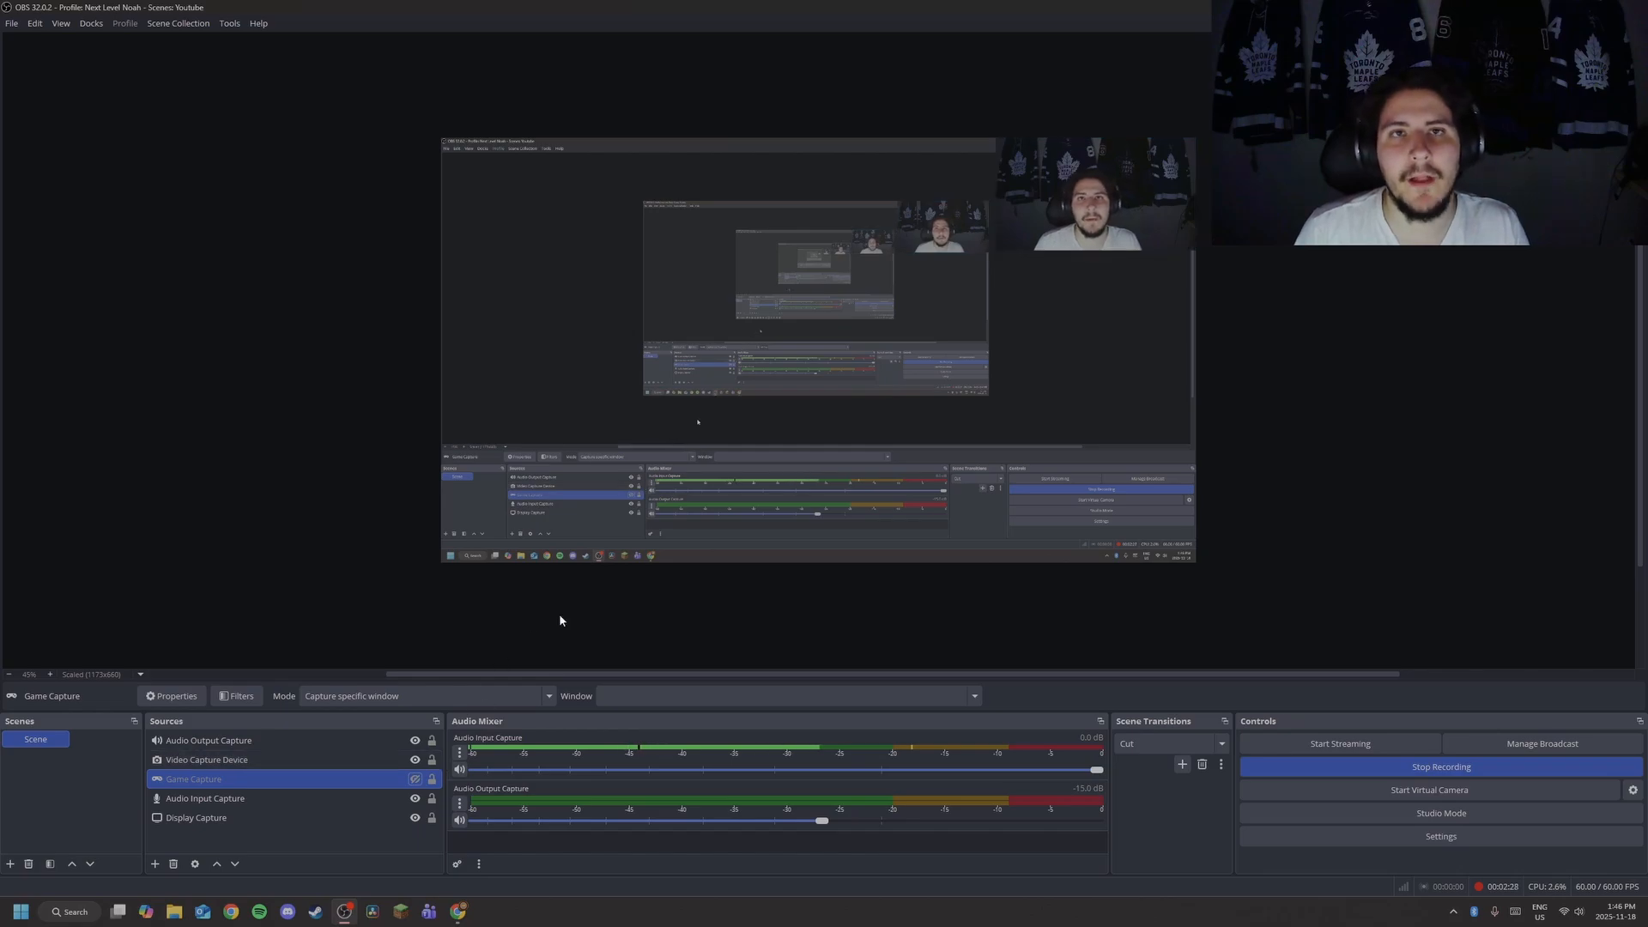
Keep the Blue Snowball microphone as input, then select and deselect the display capture source.
click(378, 798)
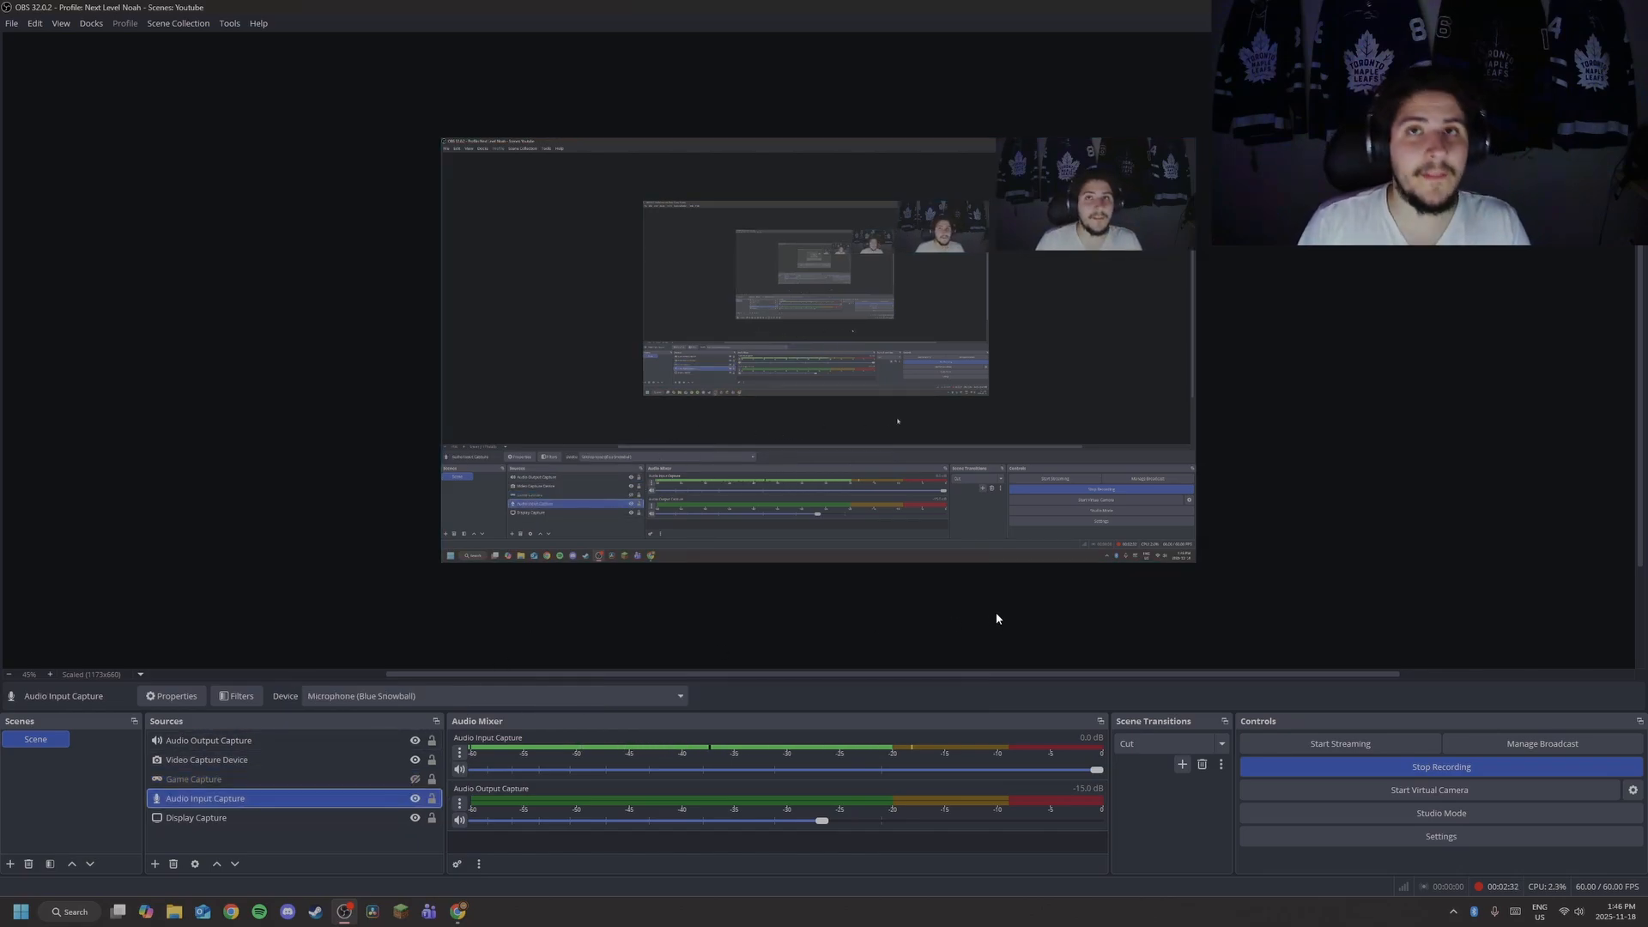
click(397, 695)
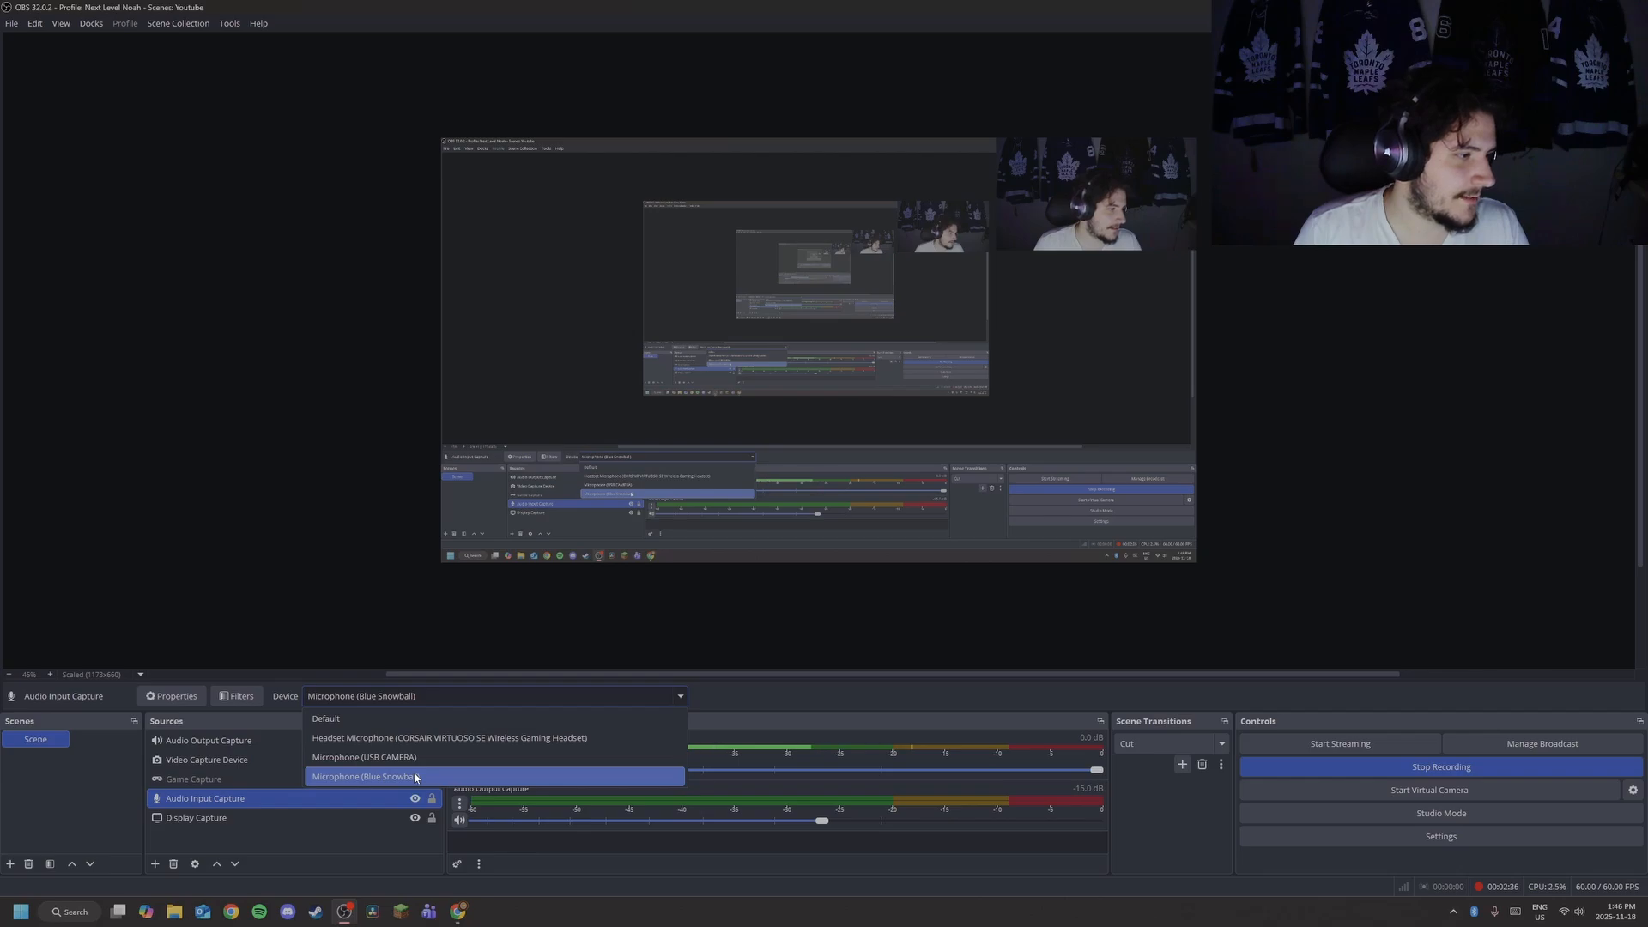
click(416, 777)
click(258, 817)
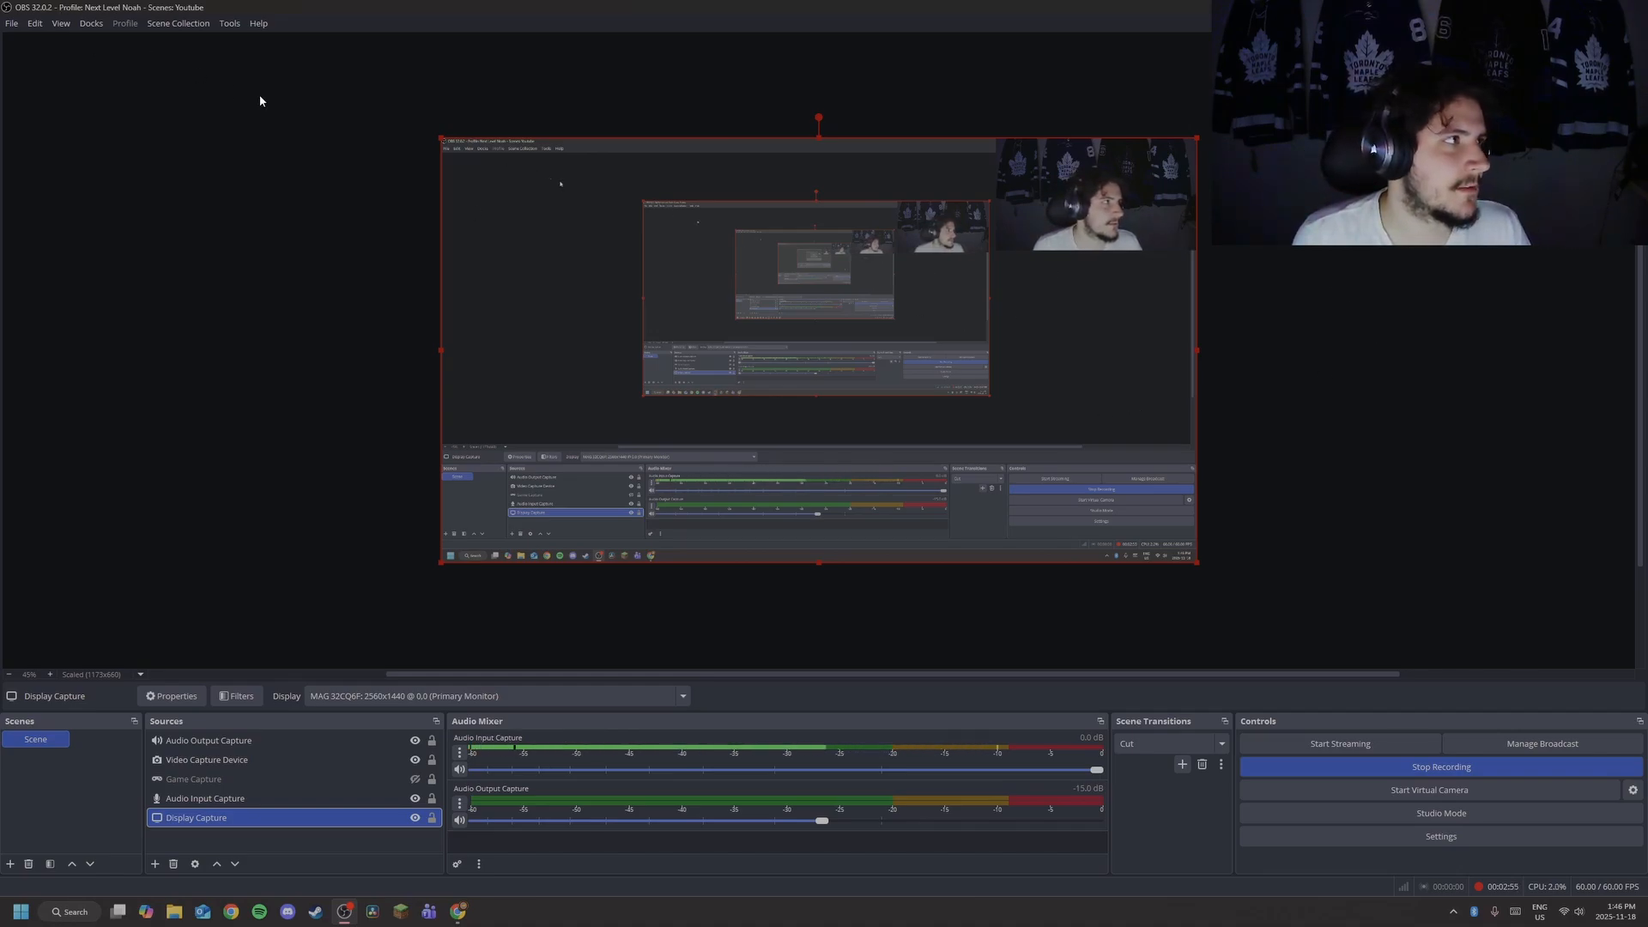
click(218, 115)
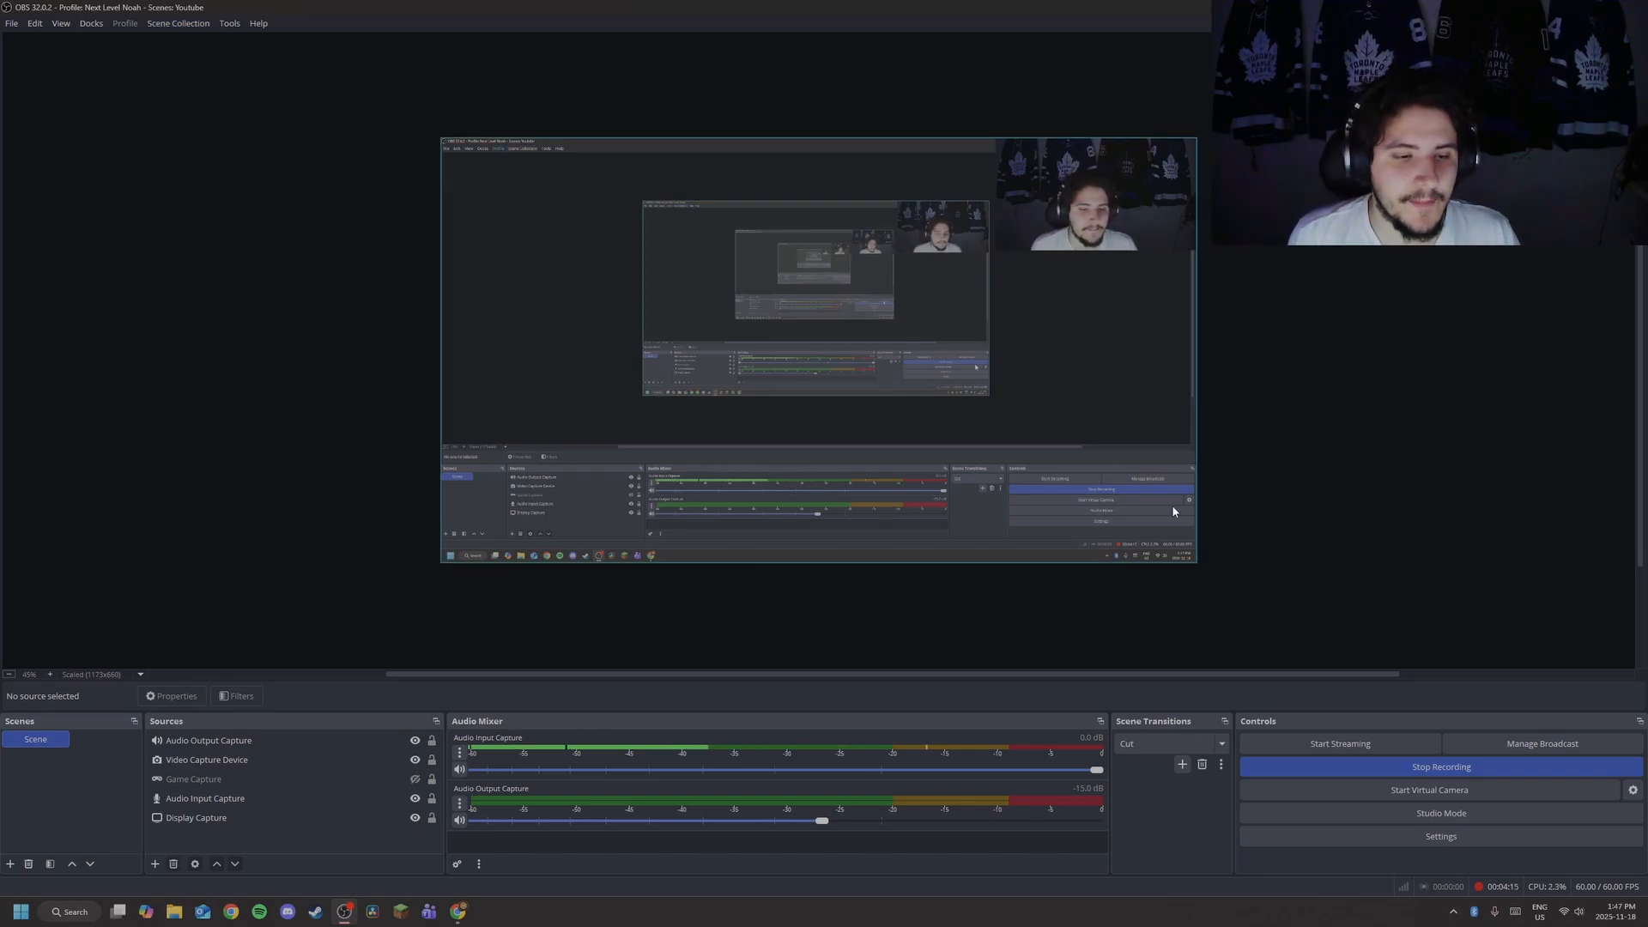
Show the YouTube Chat dock from the Docks menu, bringing up the 'My Broadcast' setup.
click(88, 24)
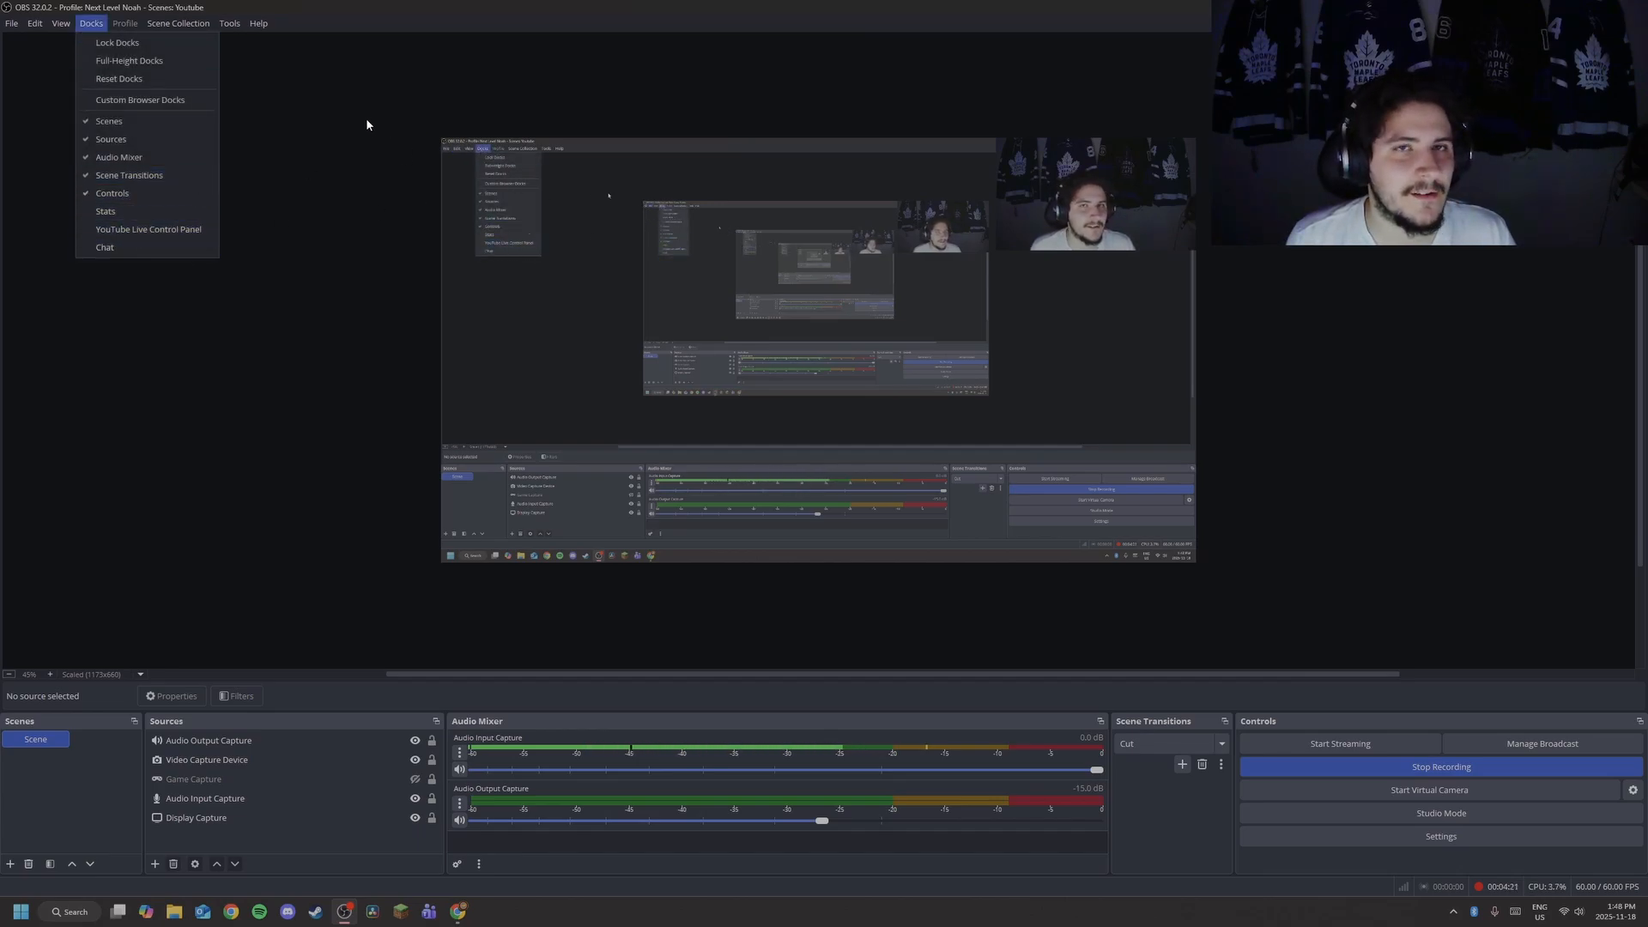
click(144, 247)
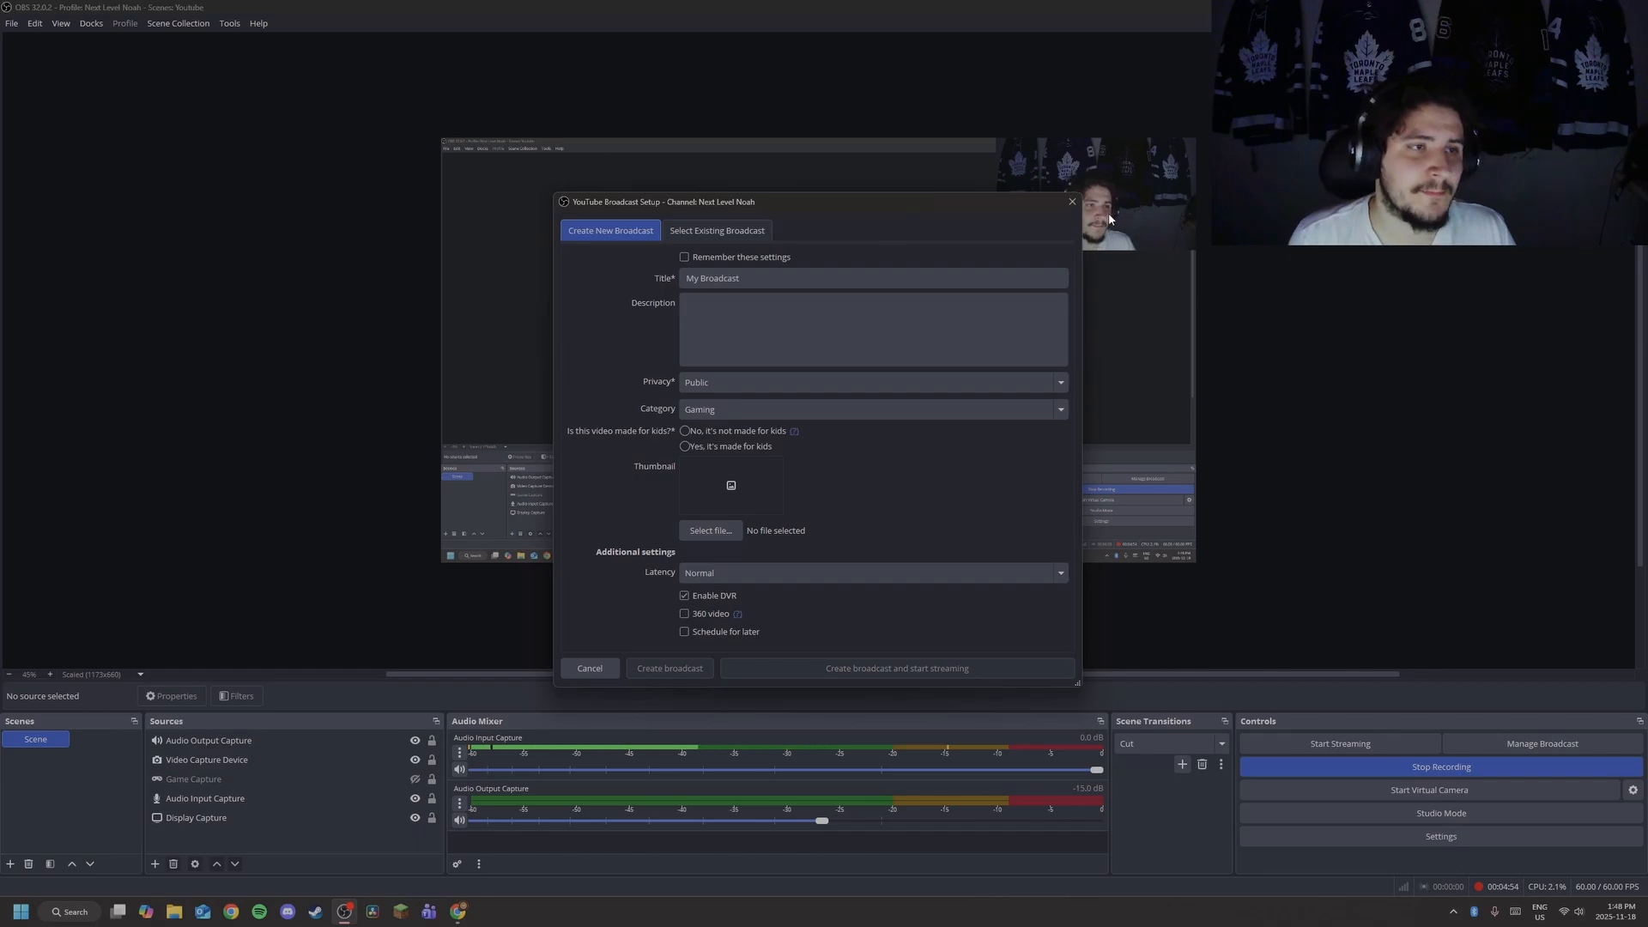
Close the YouTube Broadcast Setup dialog with its X button, creating nothing.
click(1072, 202)
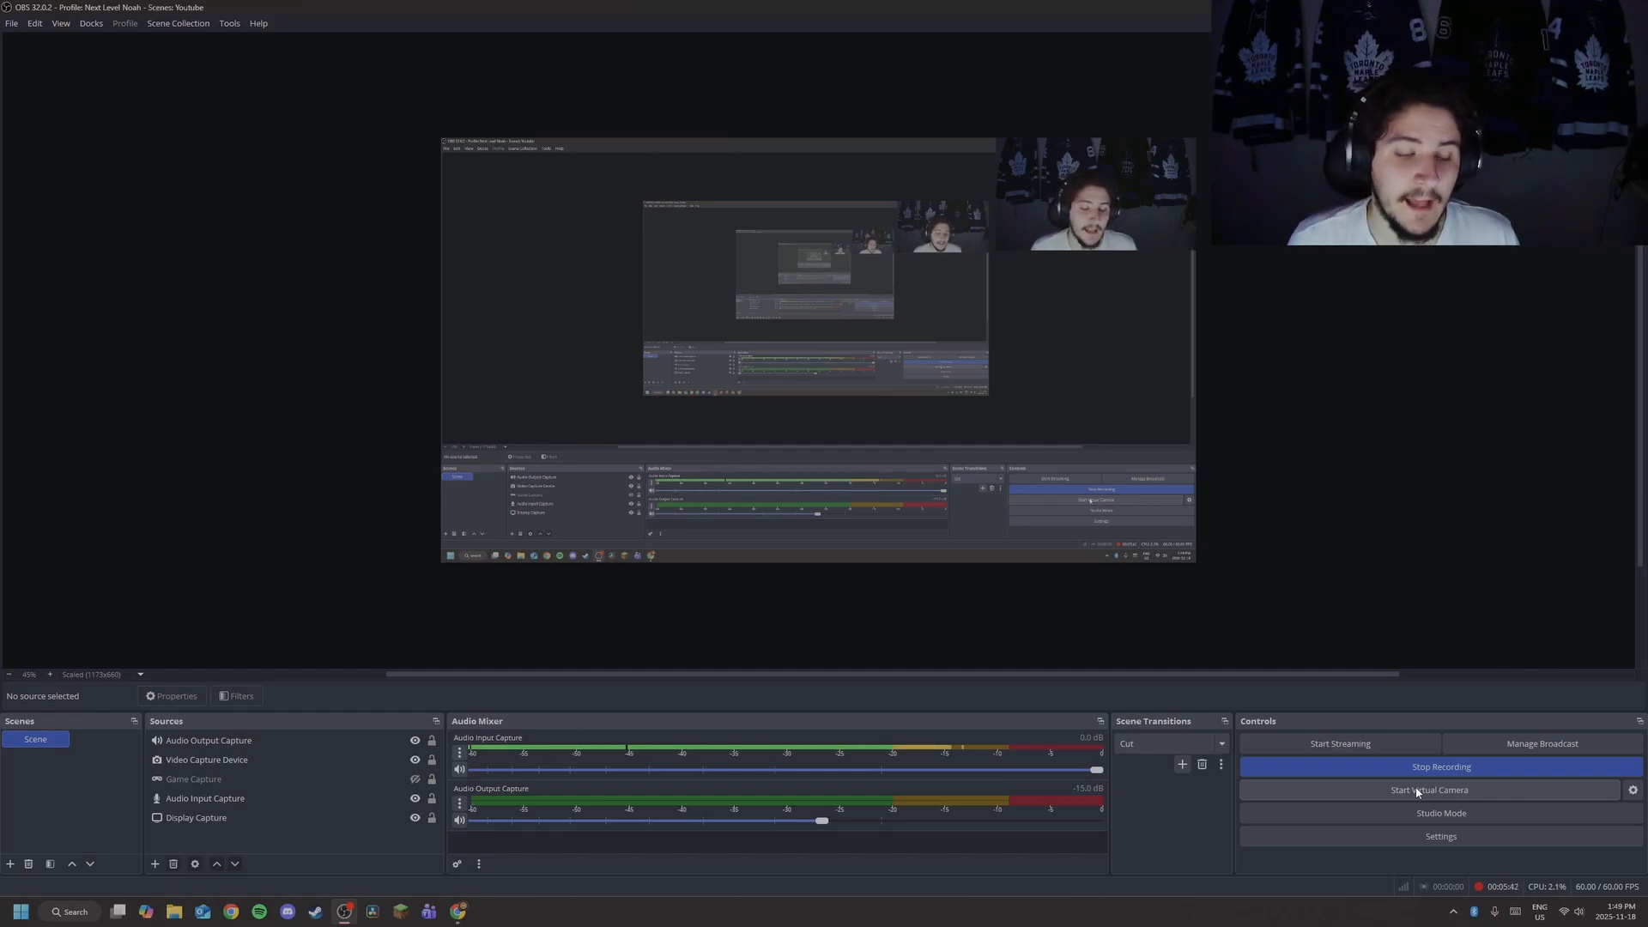
Turn Studio Mode on and back off, then open Settings on the General page.
click(1418, 813)
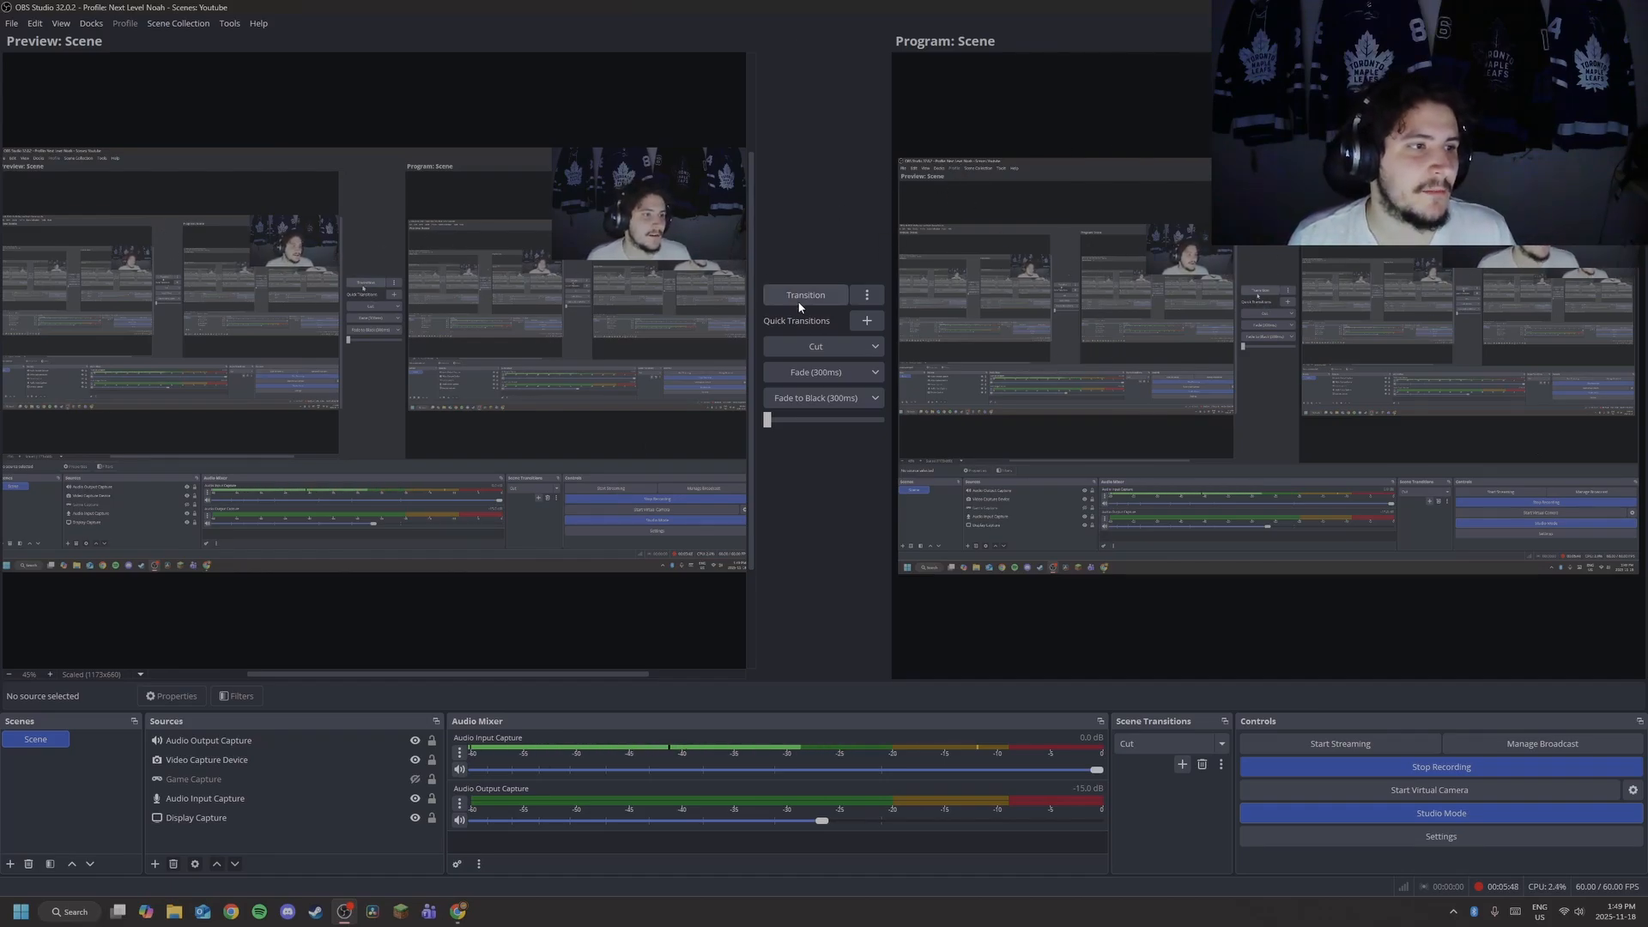
click(1437, 810)
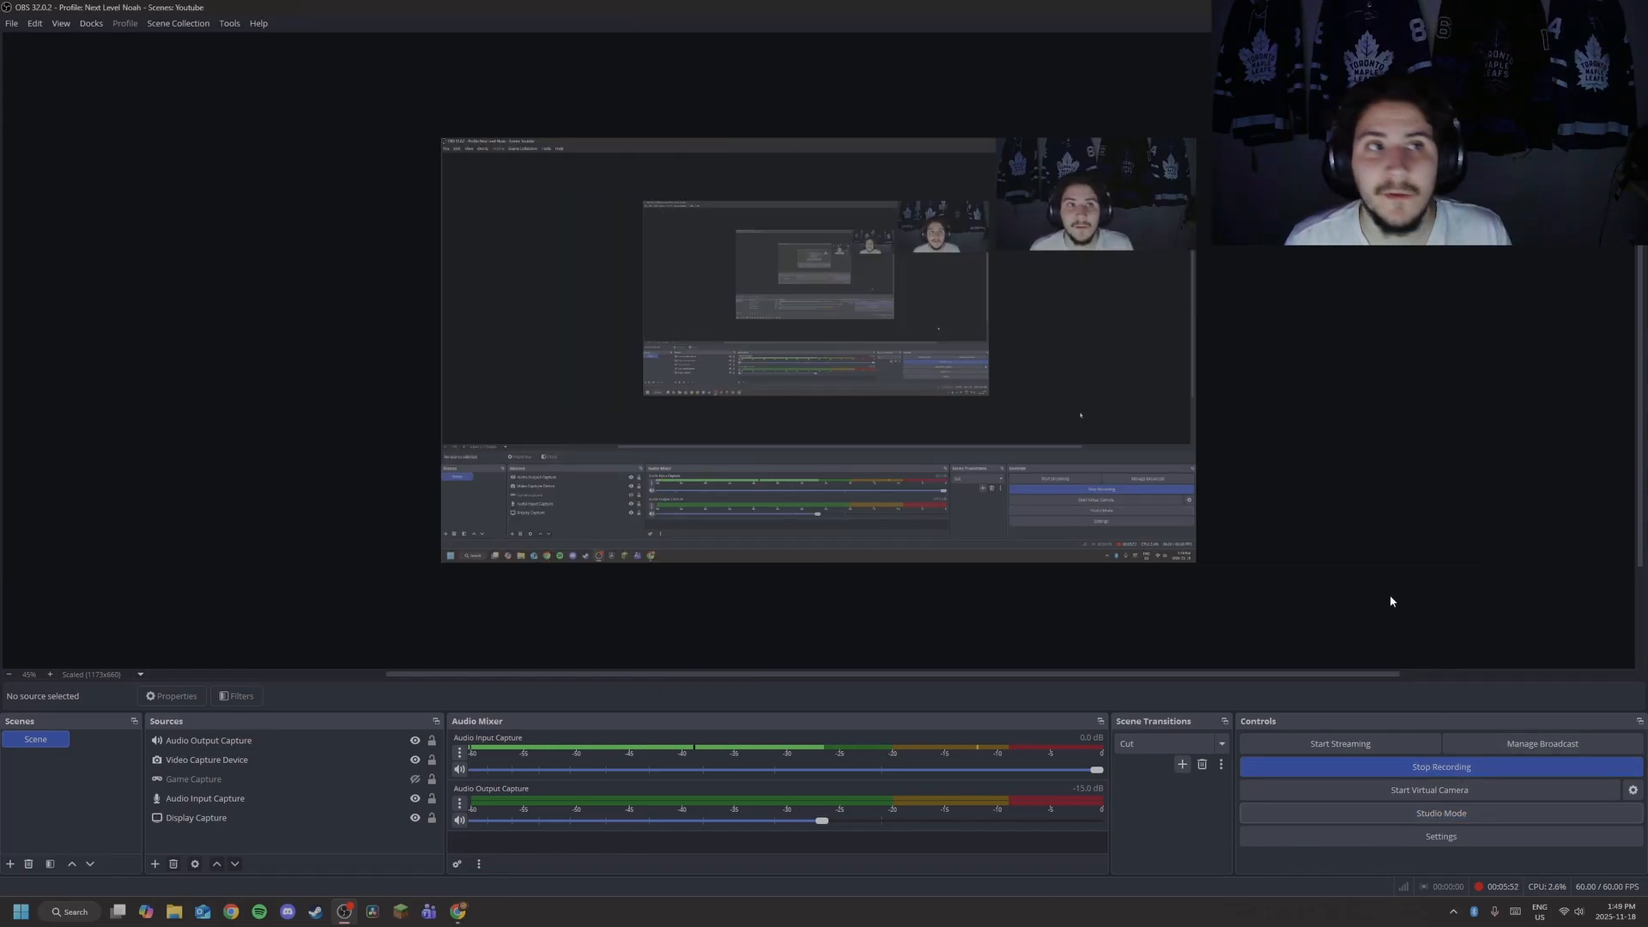
click(1446, 837)
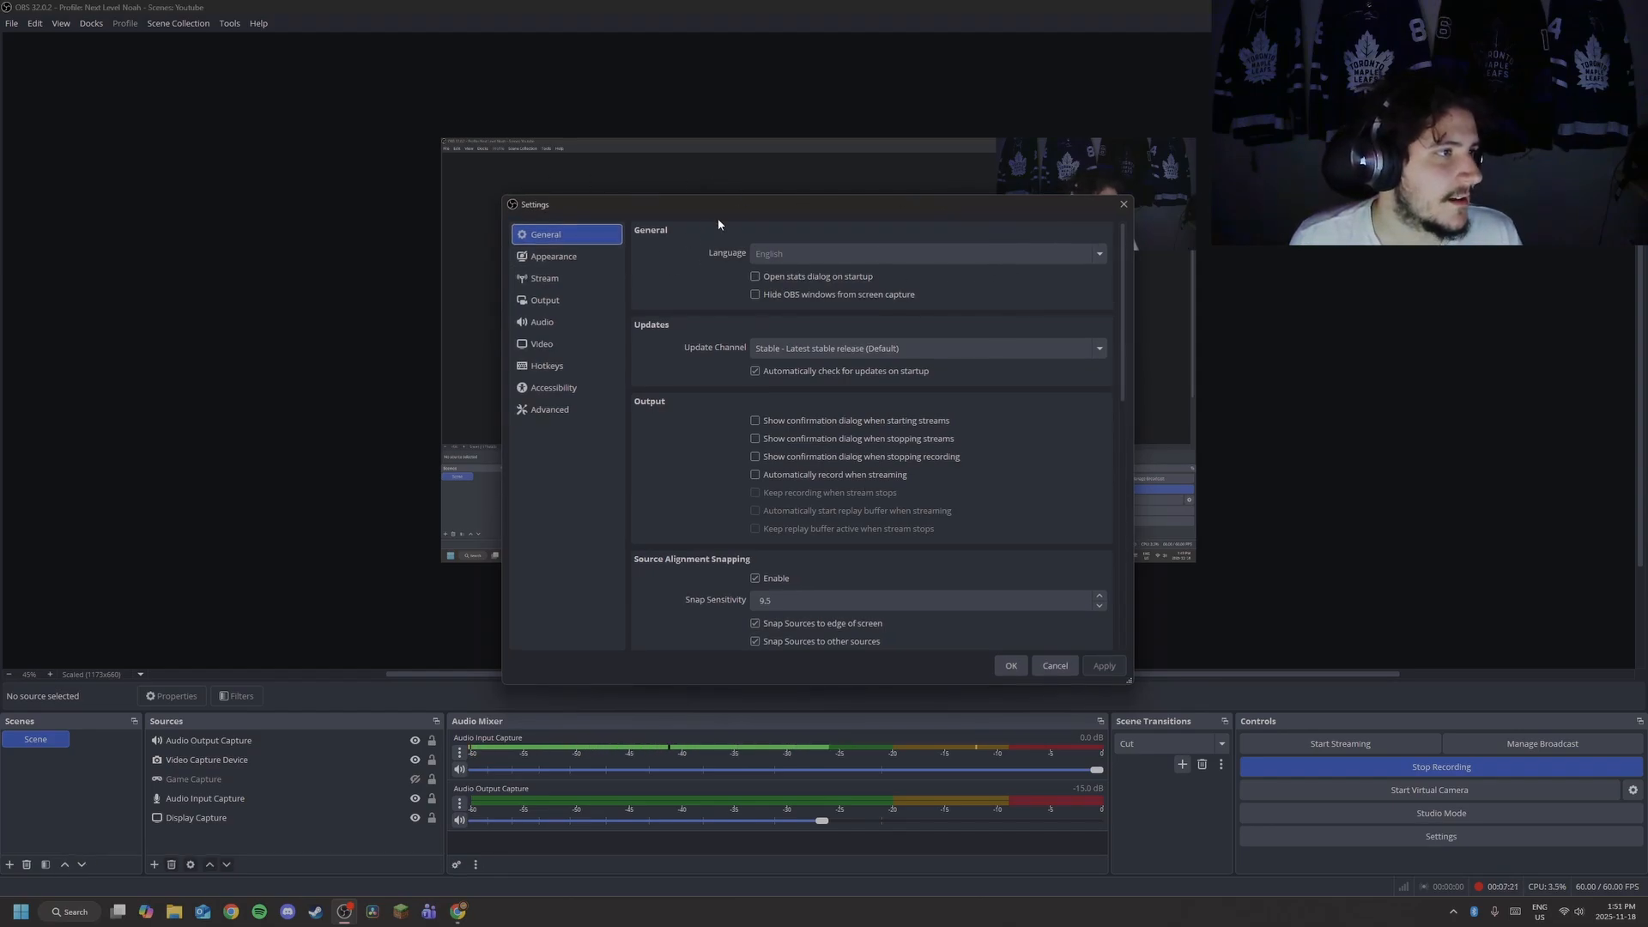
Preview the Light interface style, restore Default, then view the Stream settings.
scroll(824, 550, down, 3)
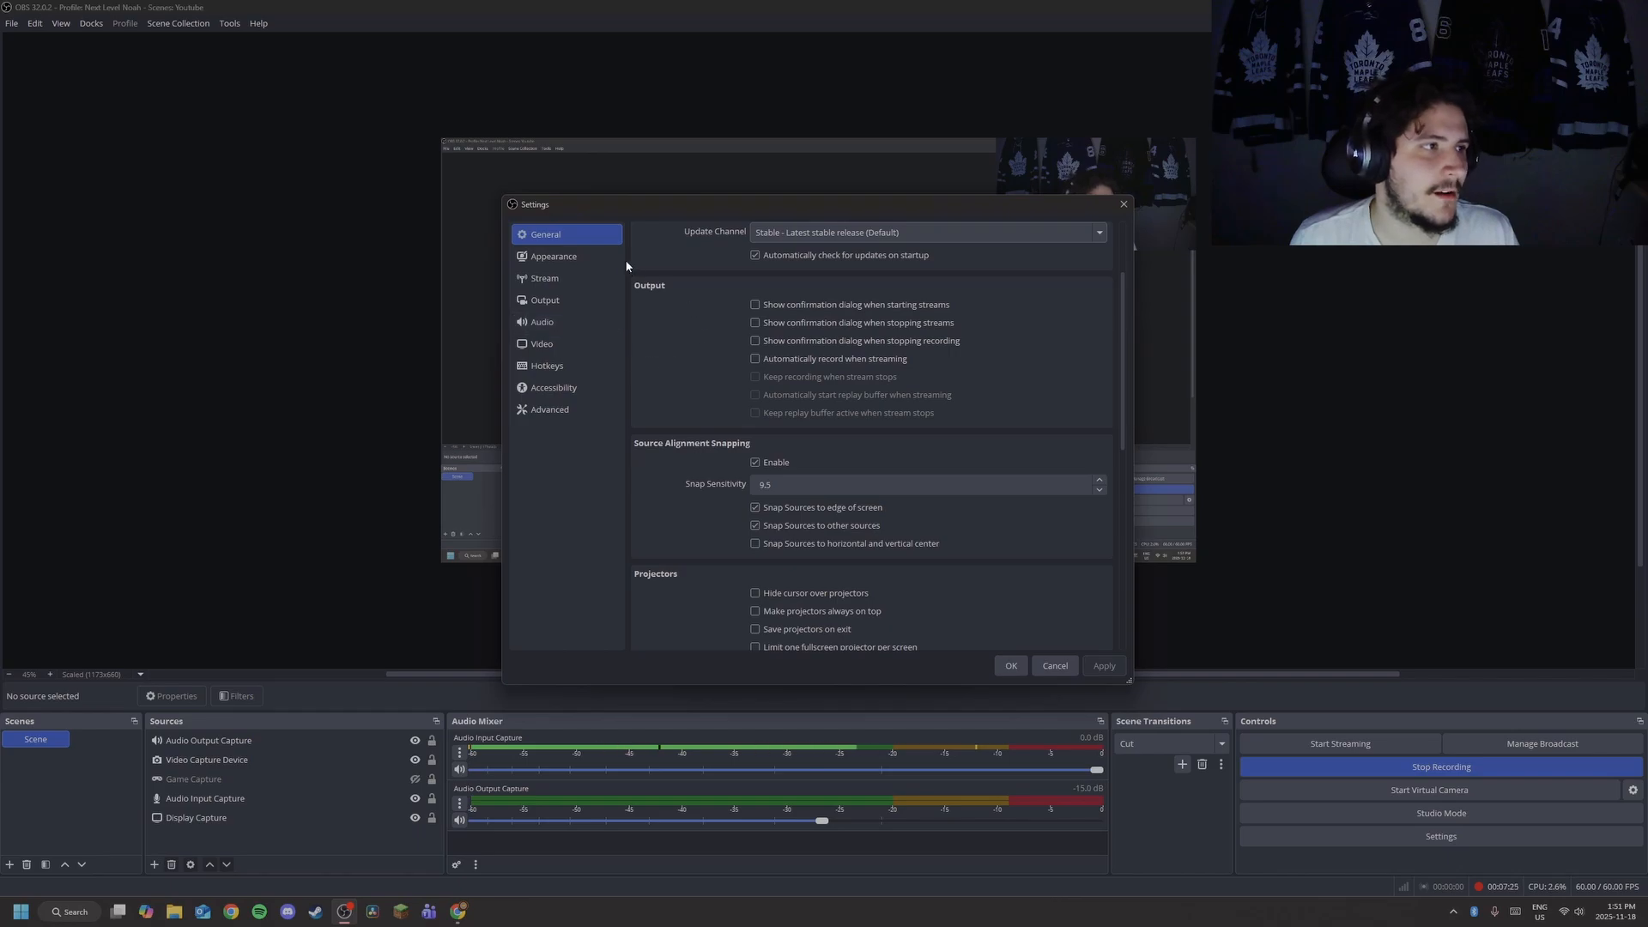
scroll(906, 300, down, 10)
scroll(907, 301, down, 1)
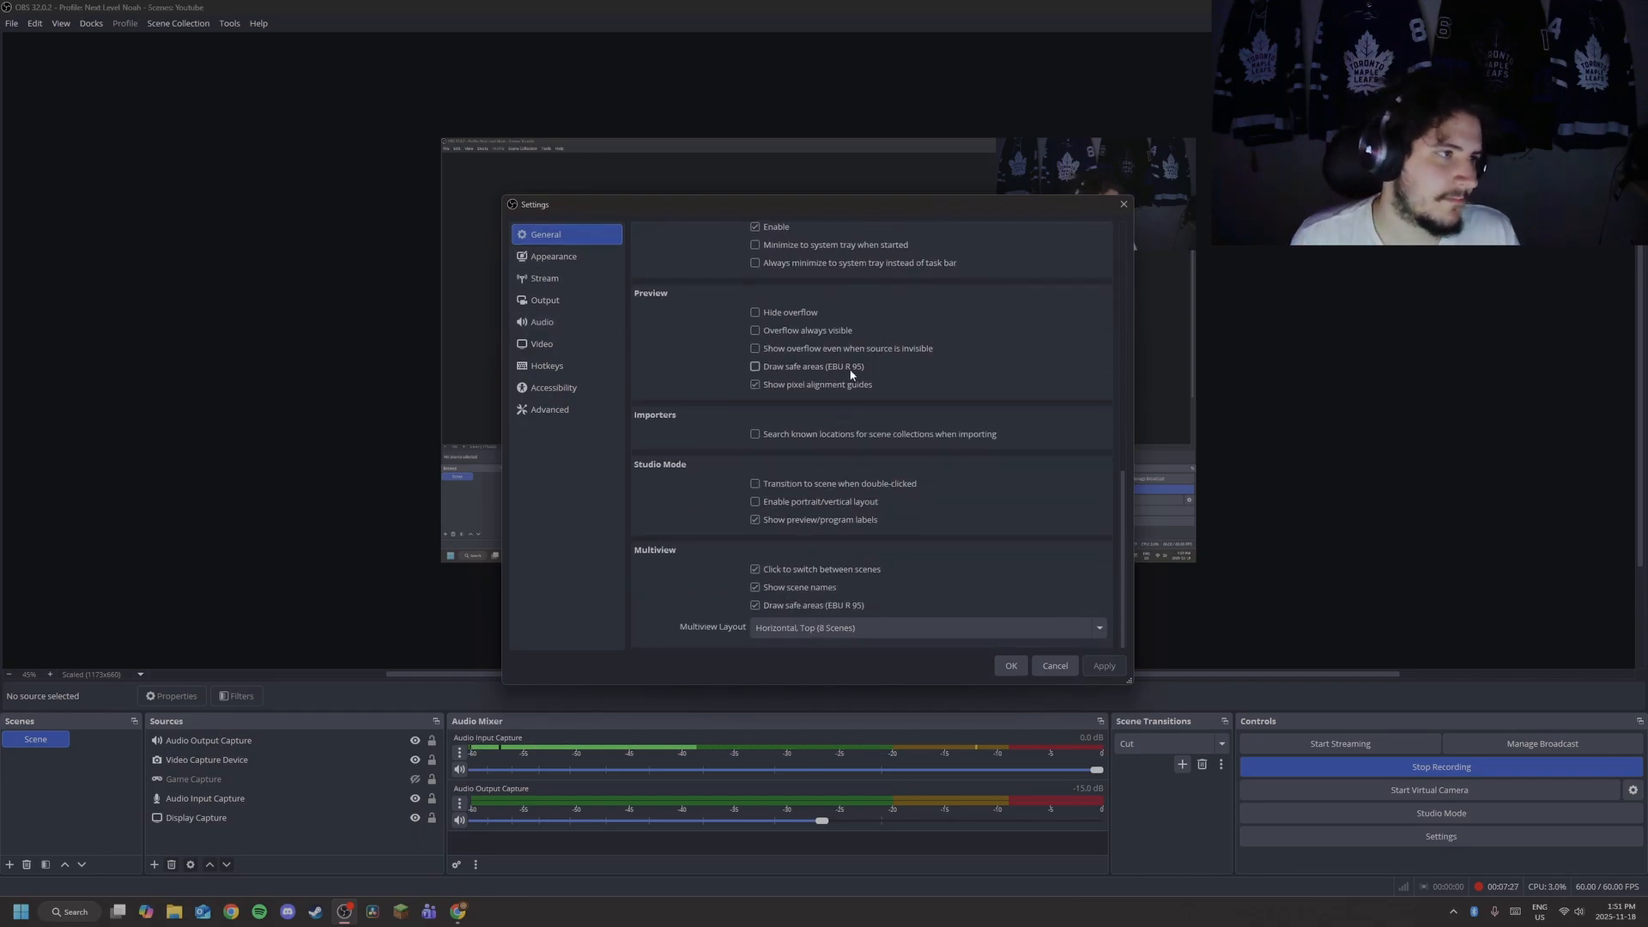
click(549, 256)
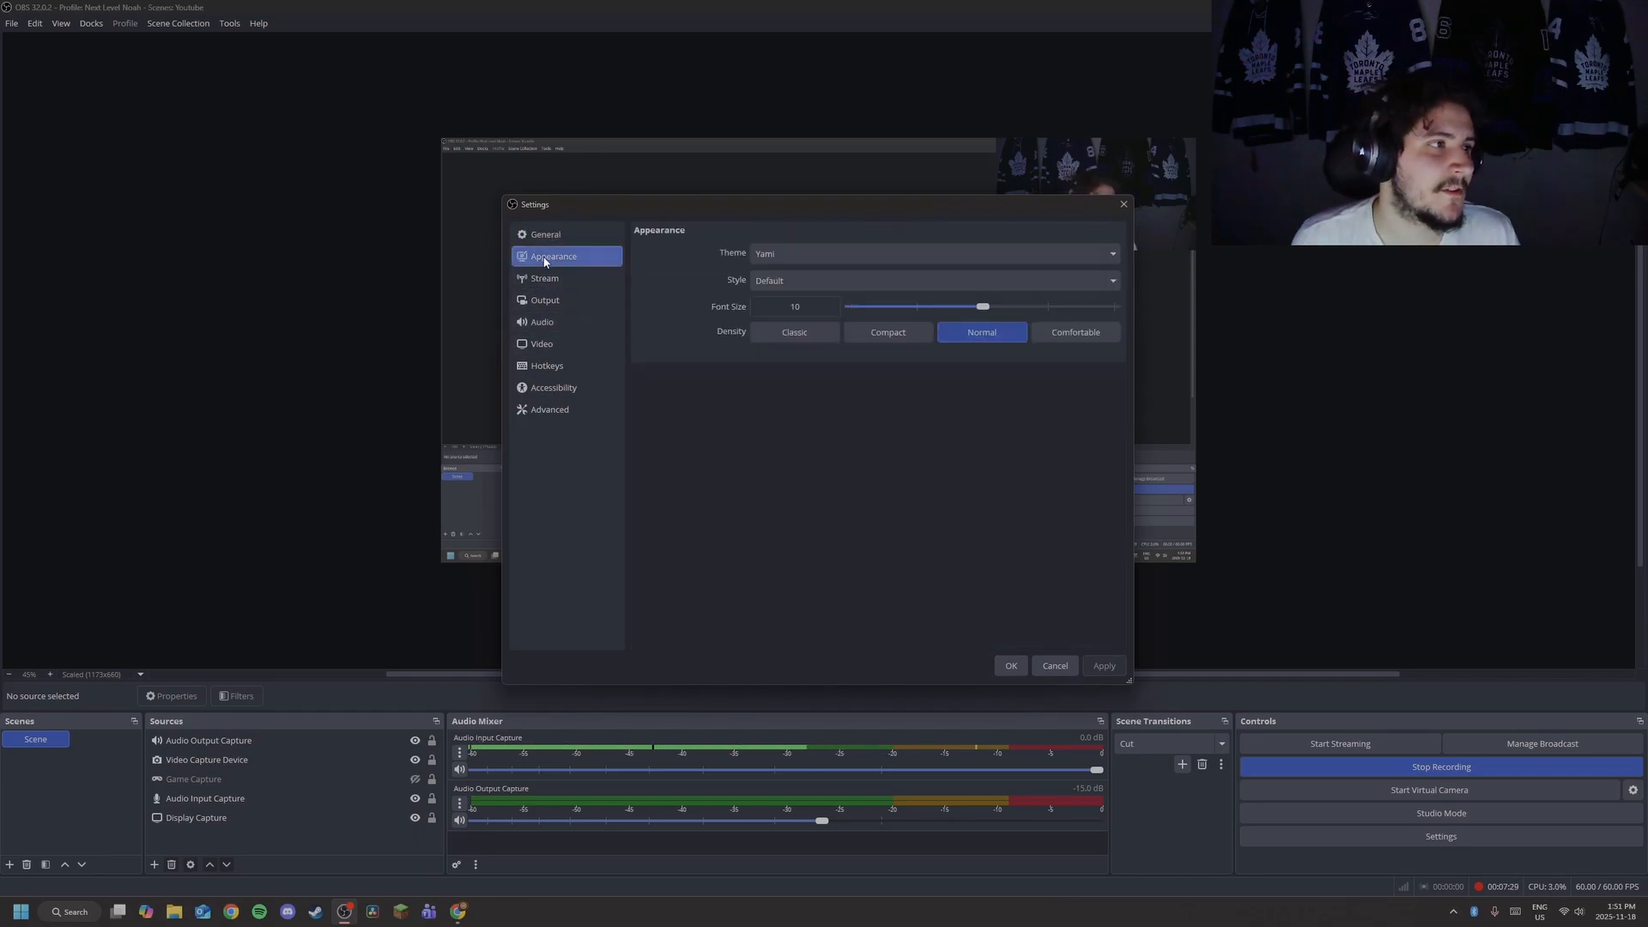
click(793, 280)
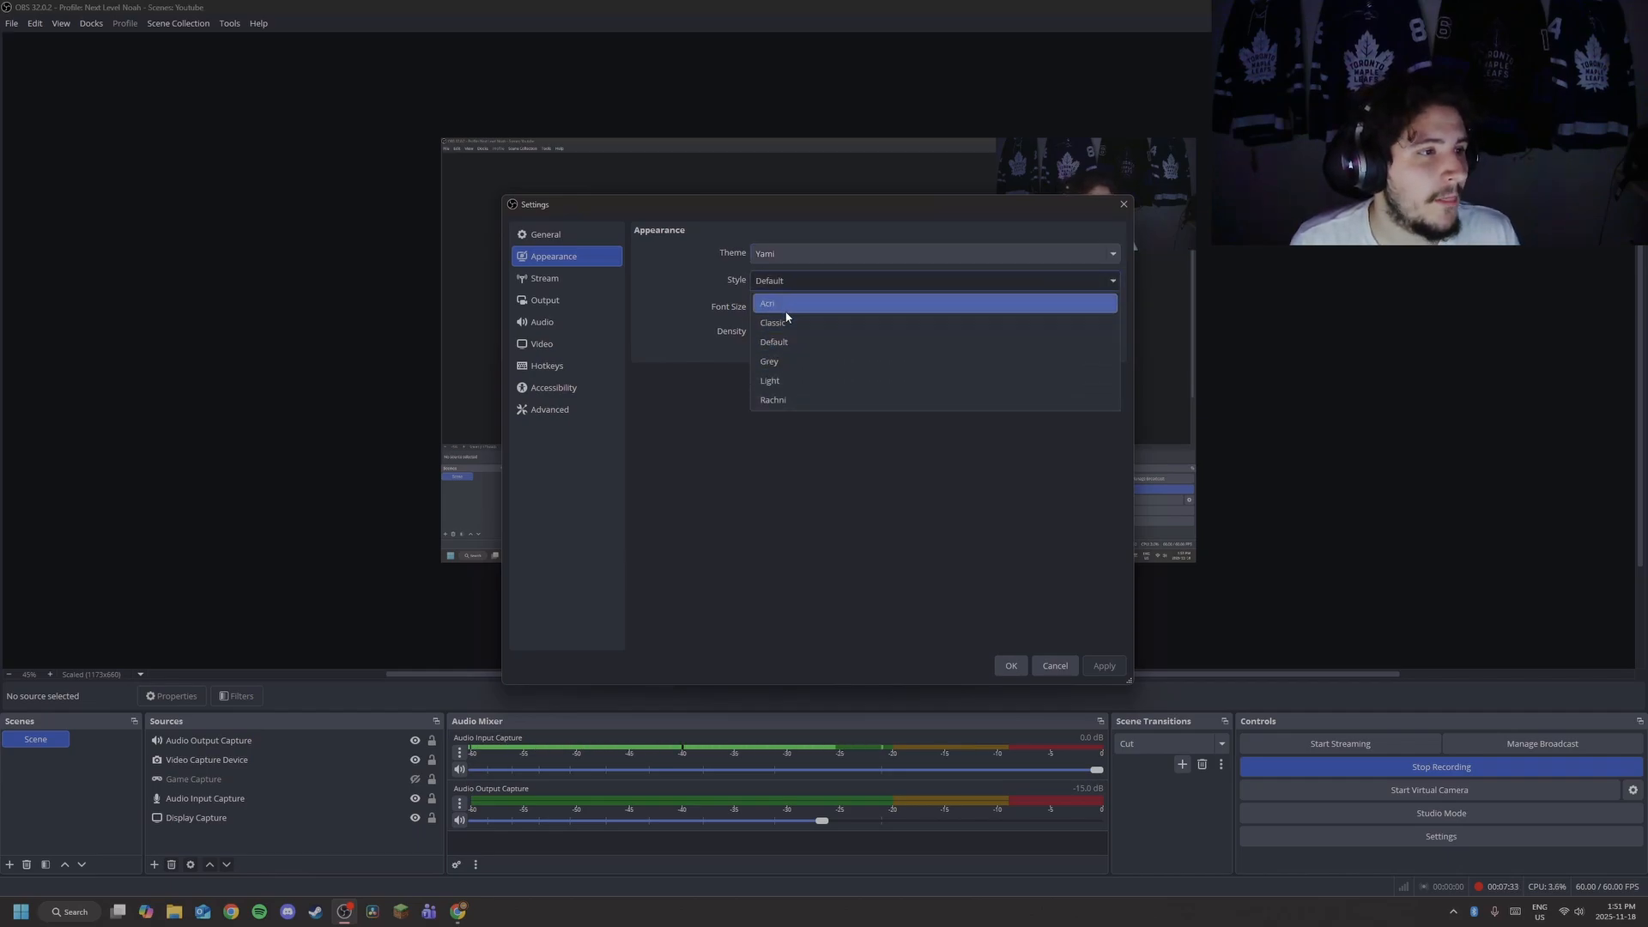
click(798, 380)
click(793, 283)
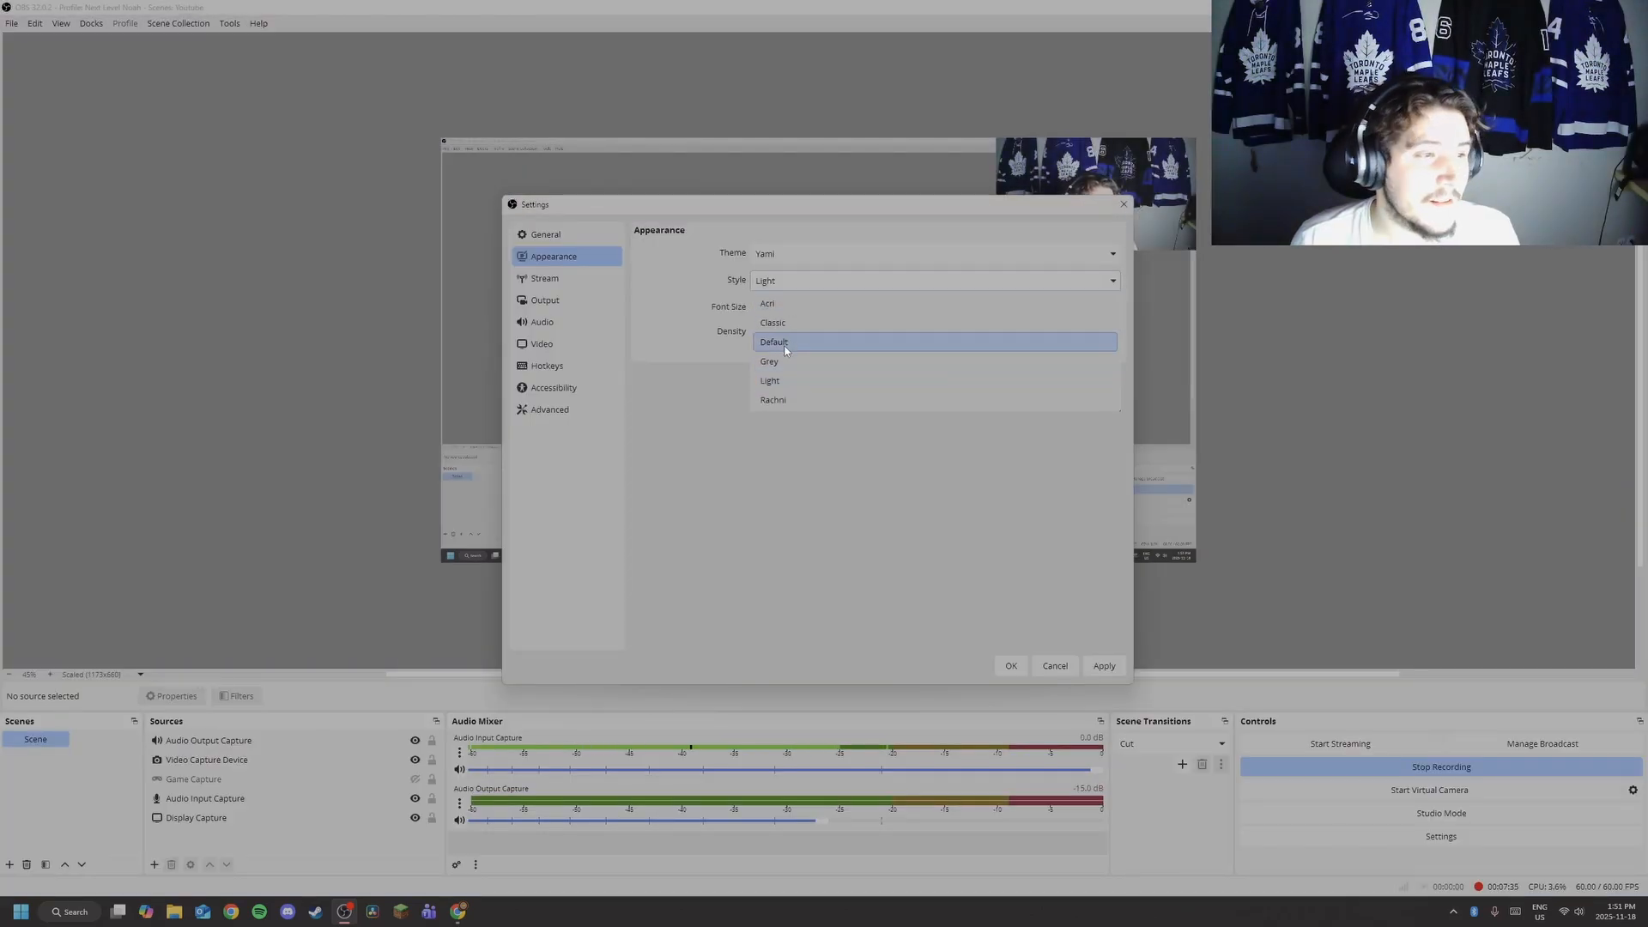
click(785, 351)
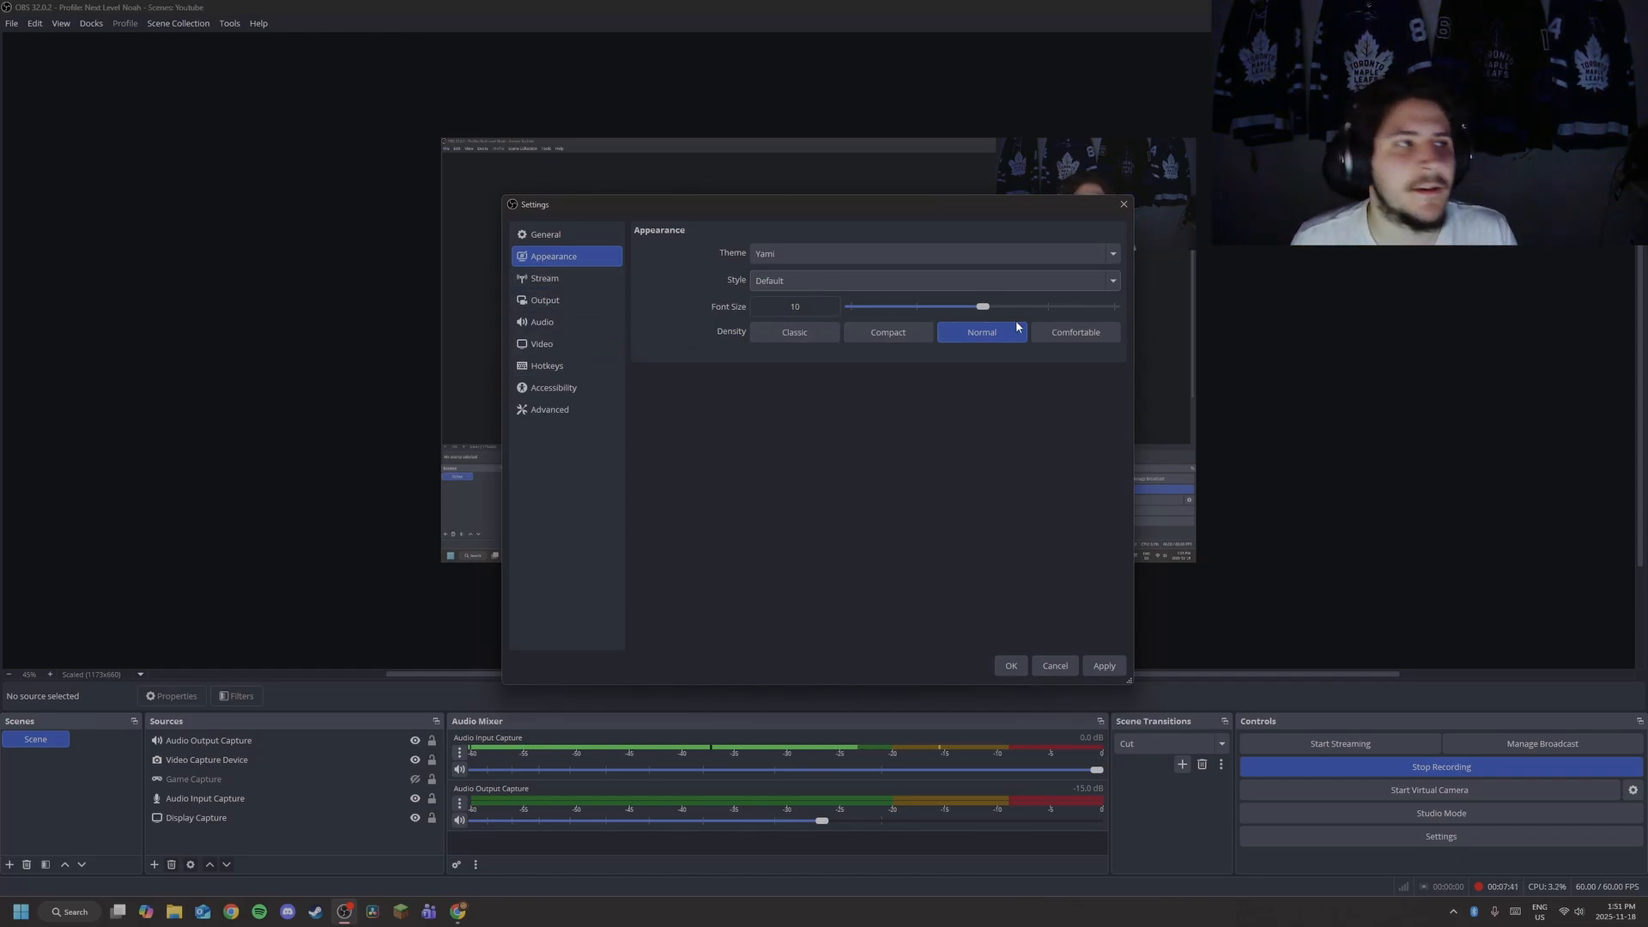
click(544, 278)
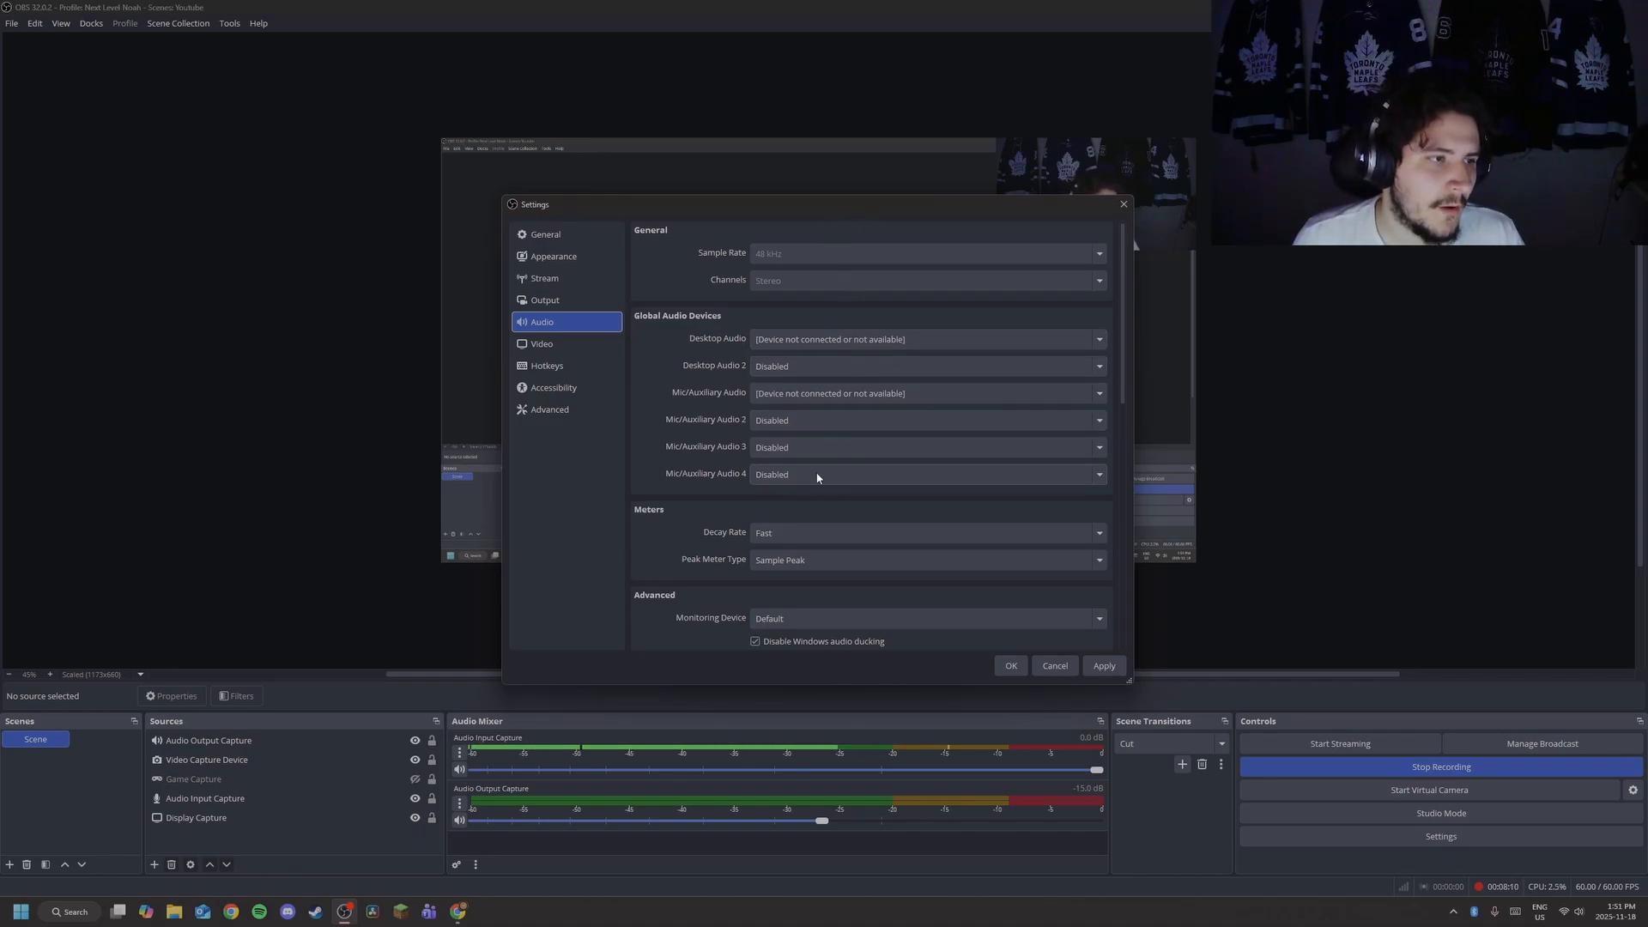
Check desktop audio devices, scroll through the Hotkeys page, then show the Accessibility page.
click(817, 340)
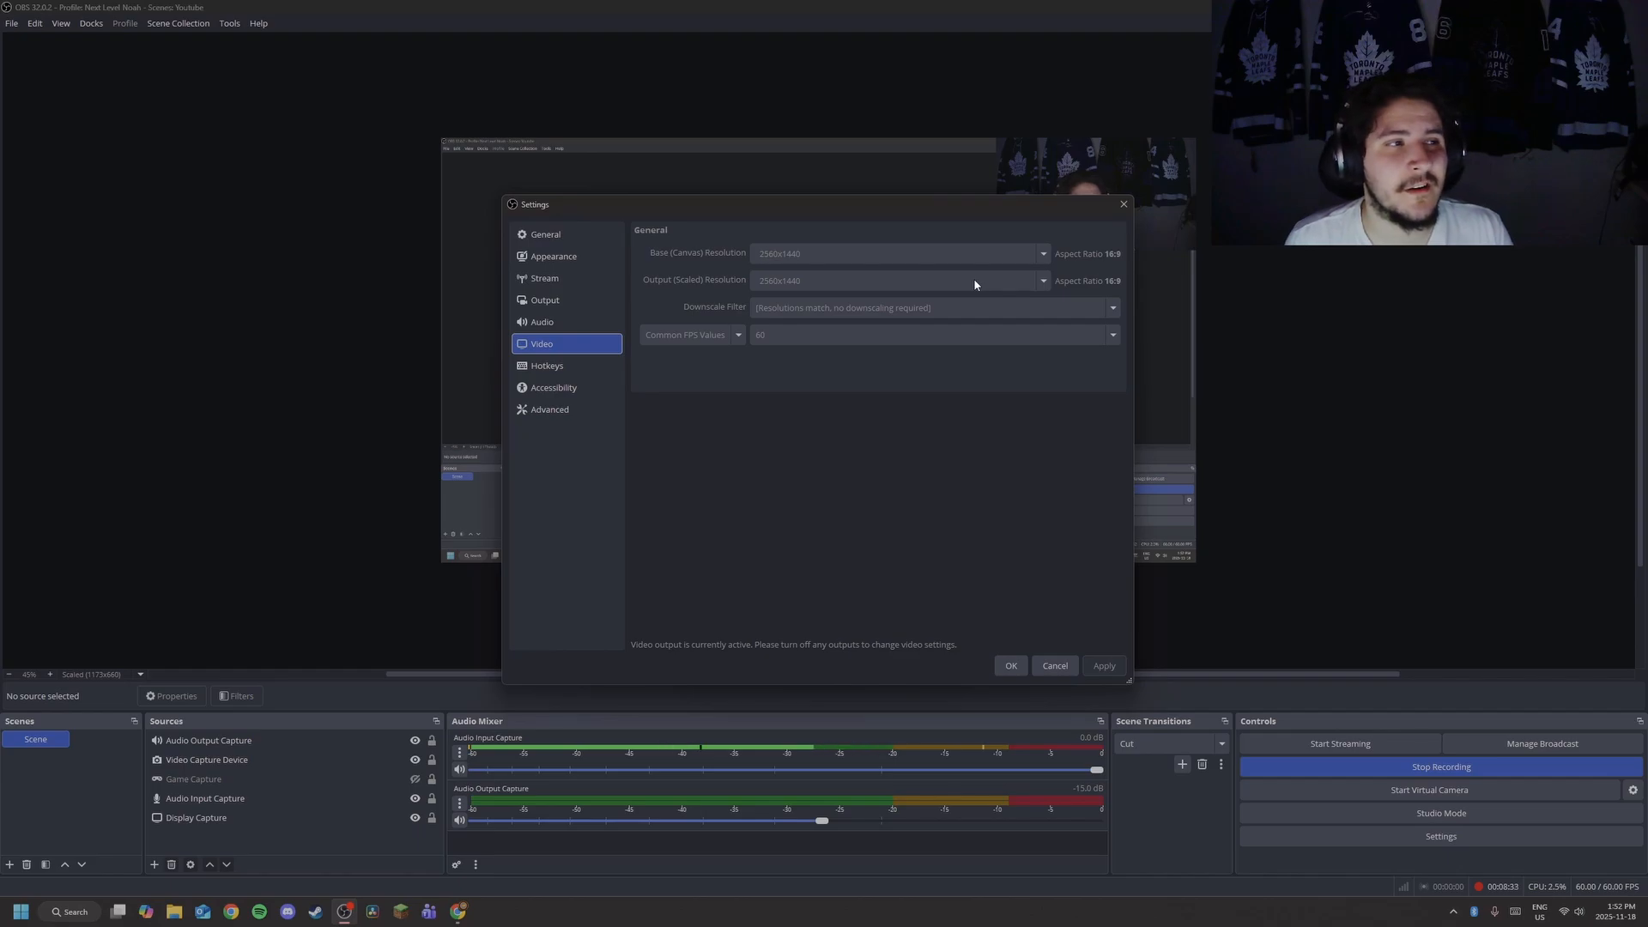
click(556, 368)
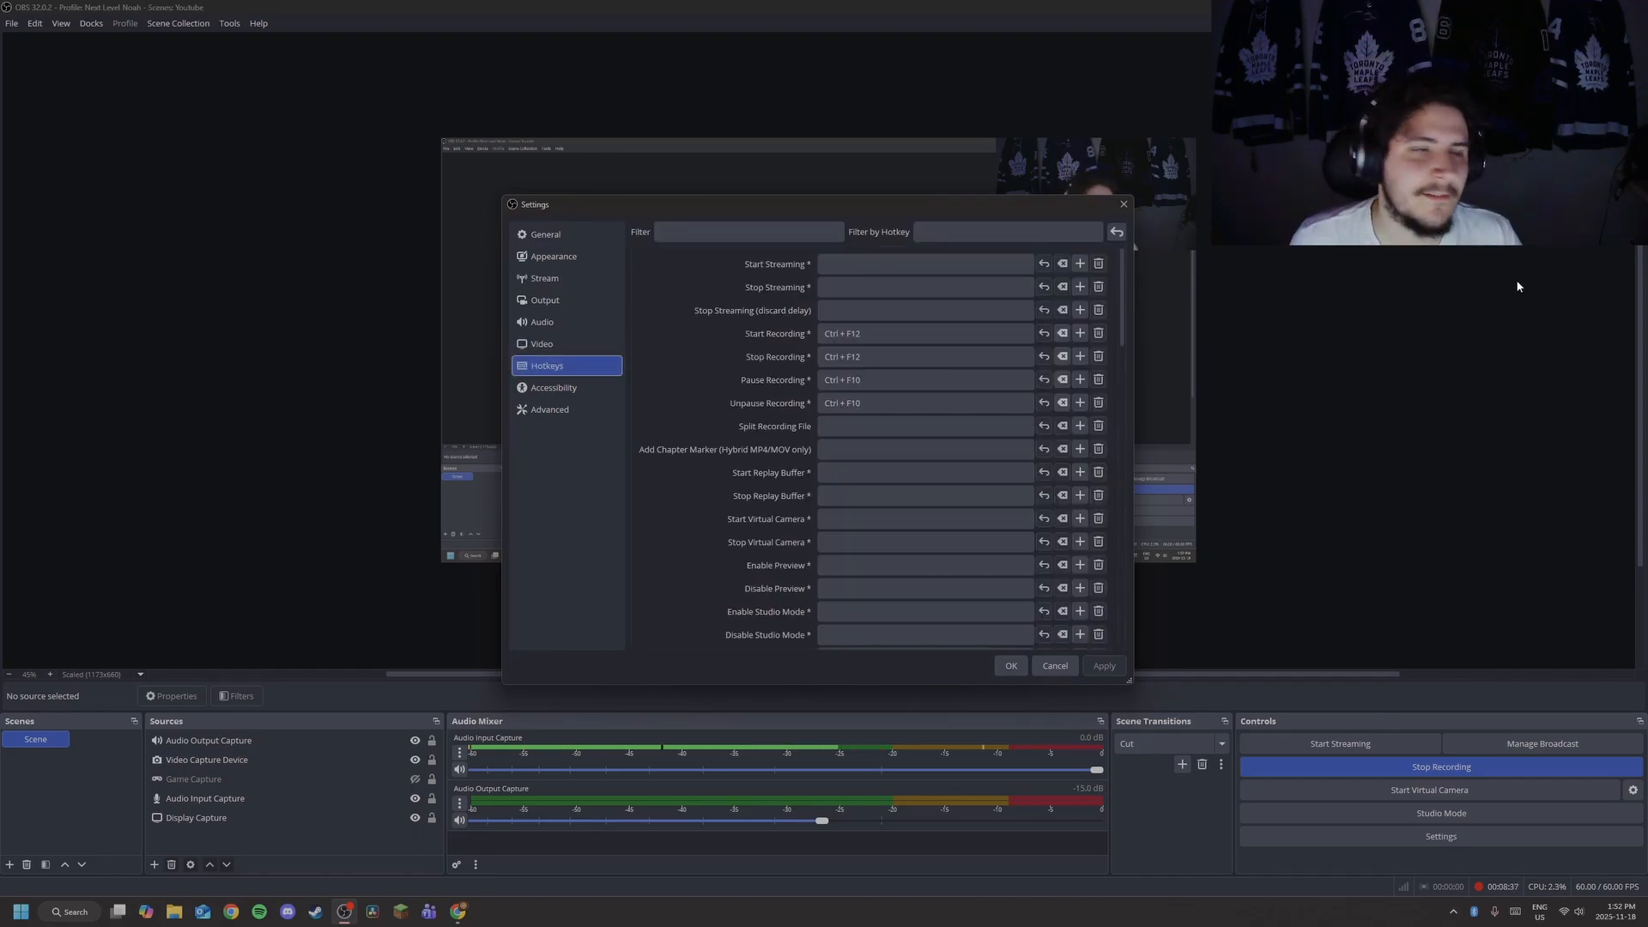
scroll(918, 278, down, 2)
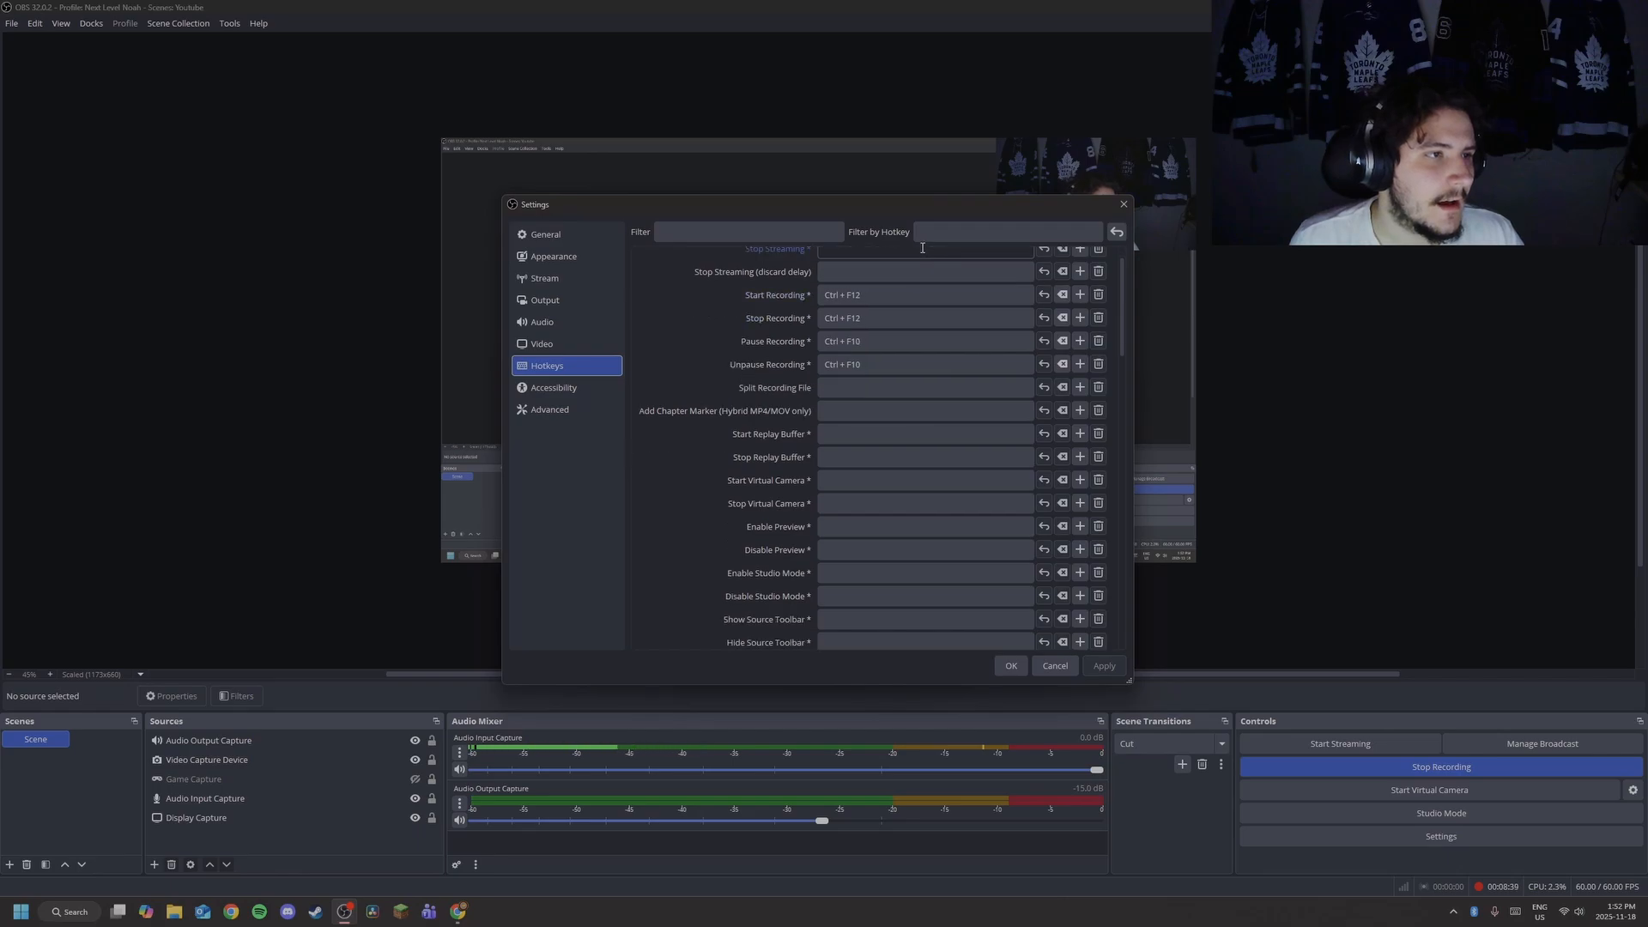
scroll(917, 278, down, 9)
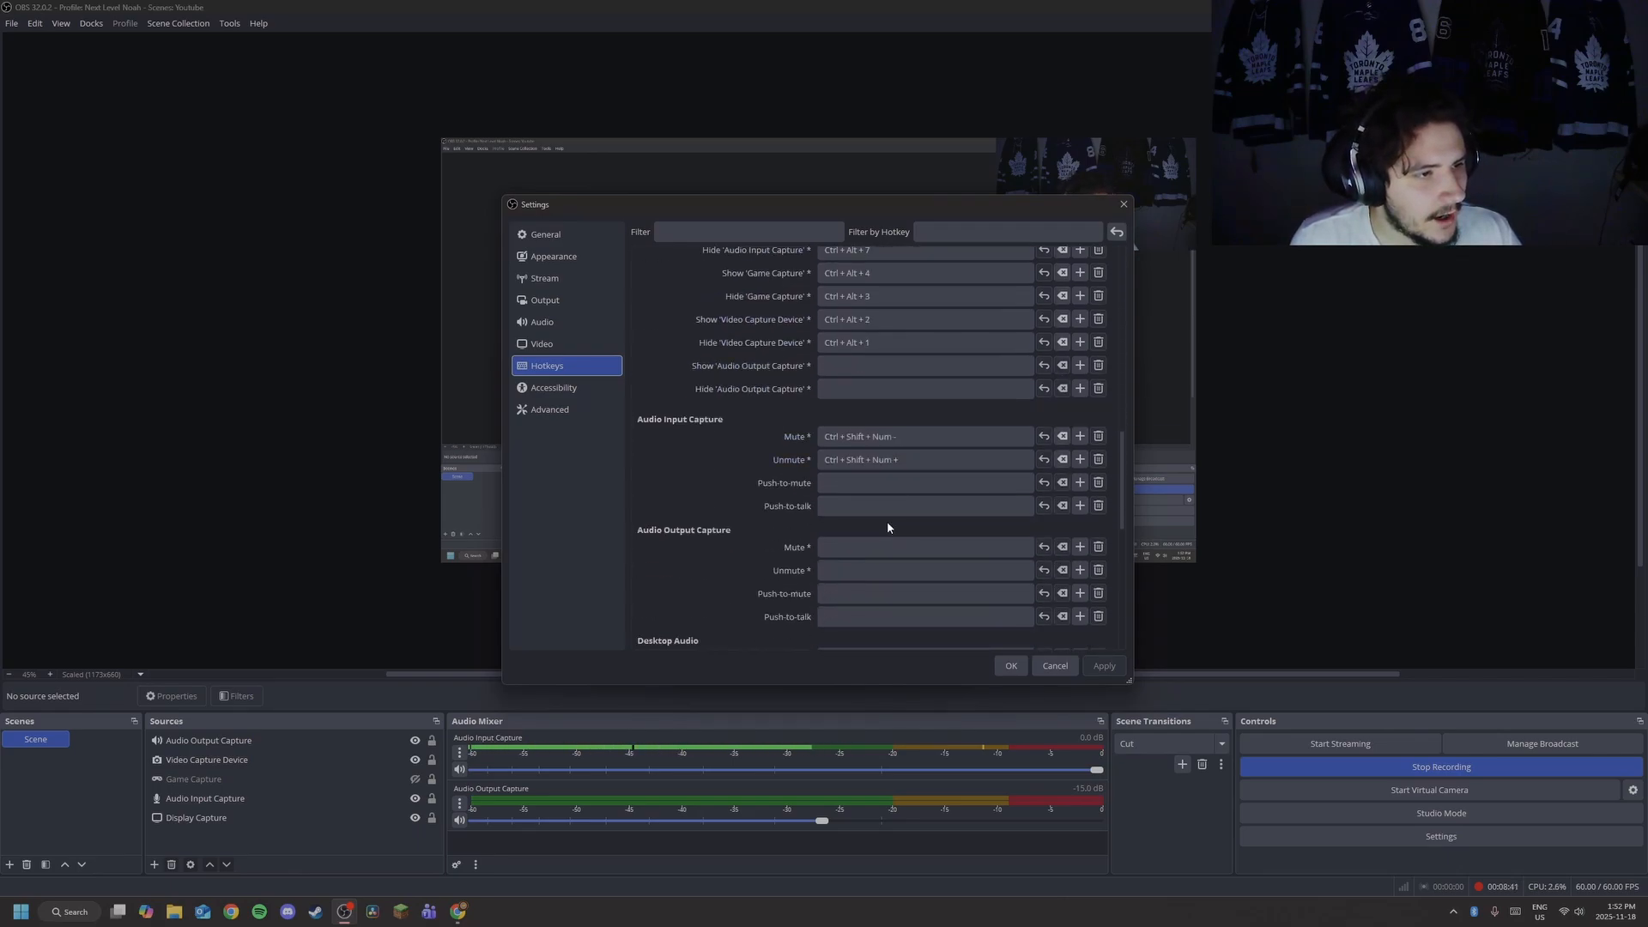
scroll(901, 459, up, 3)
scroll(898, 454, up, 7)
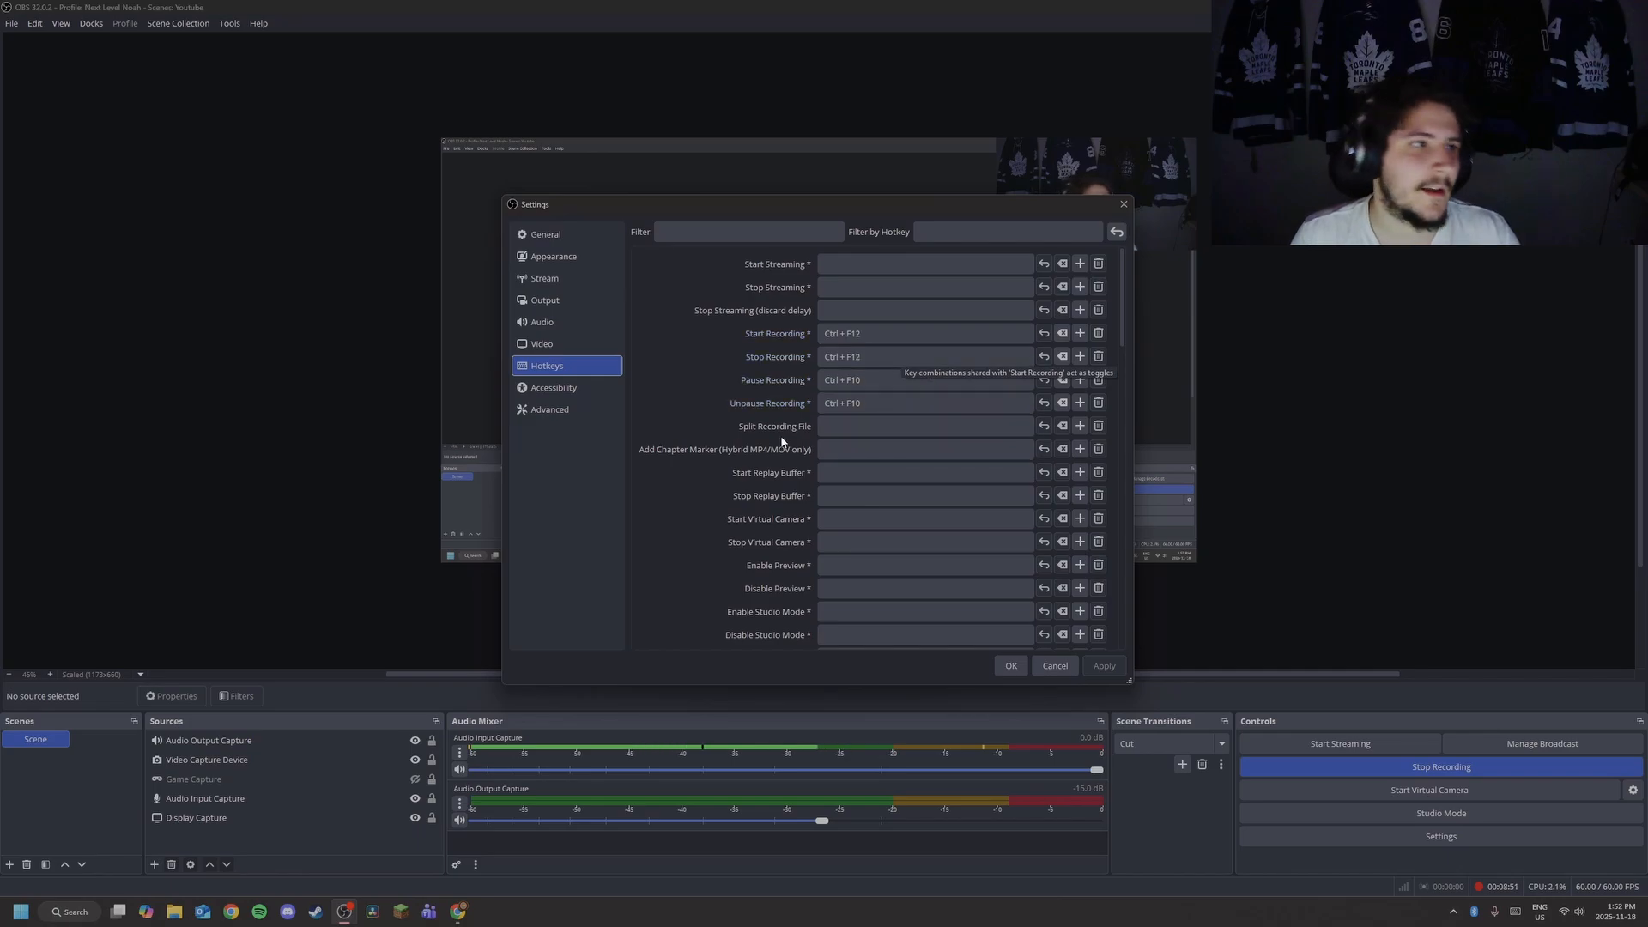
click(568, 389)
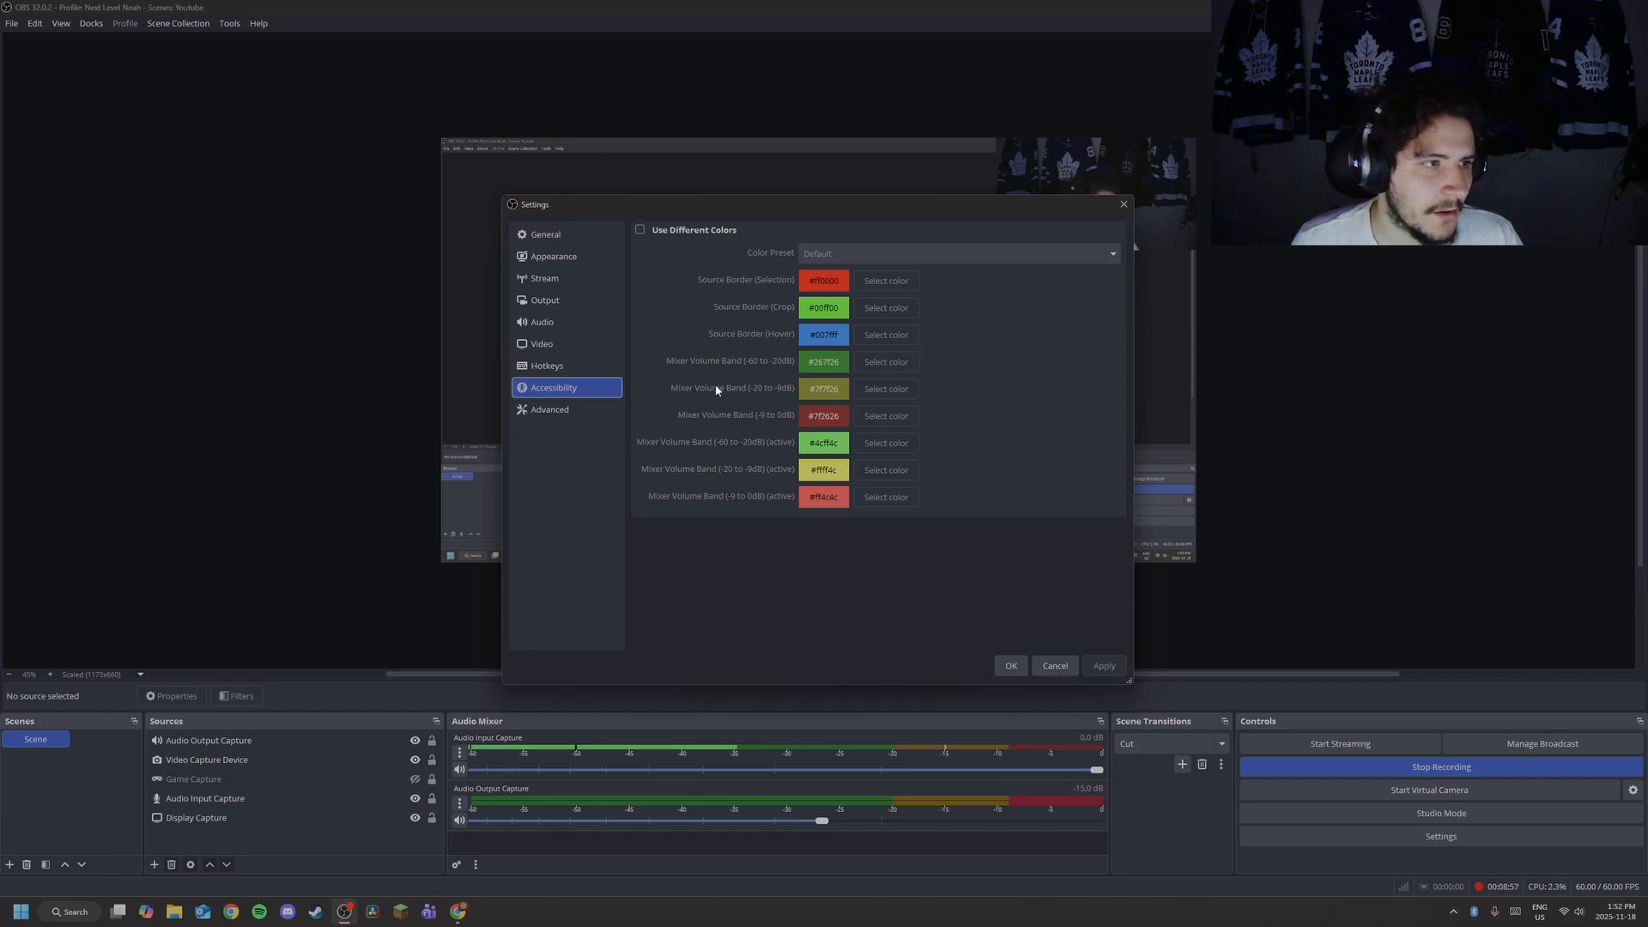
Show the Advanced settings page and scroll down through its options.
click(560, 411)
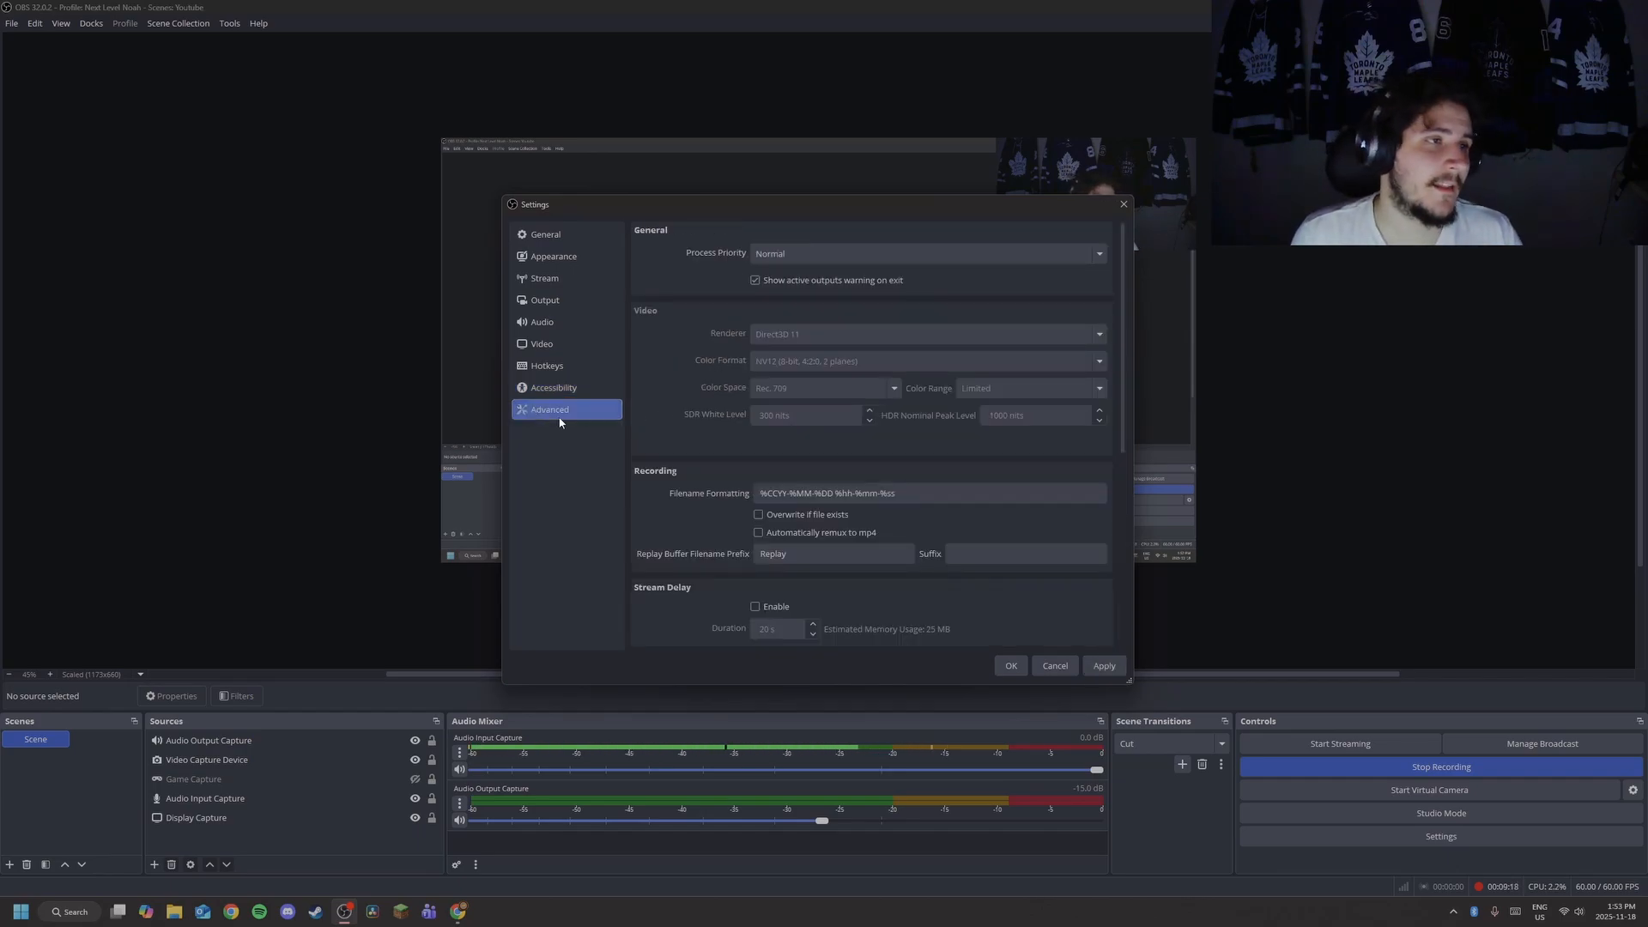
scroll(938, 521, down, 3)
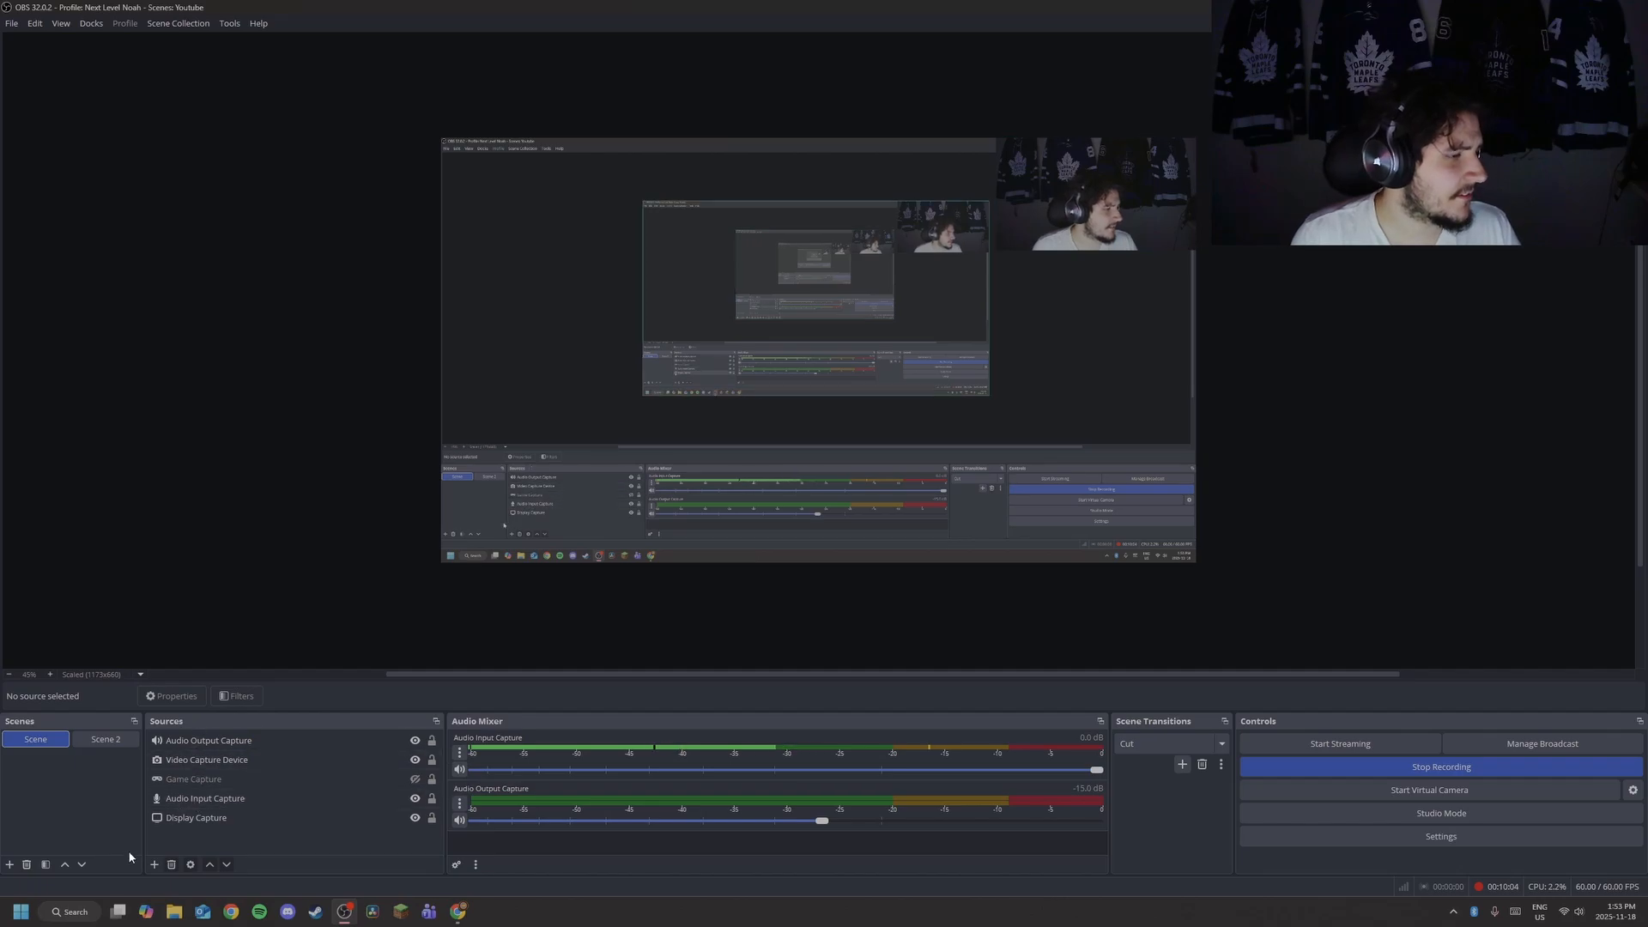
Start adding a new scene, then cancel the Add Scene dialog.
click(7, 871)
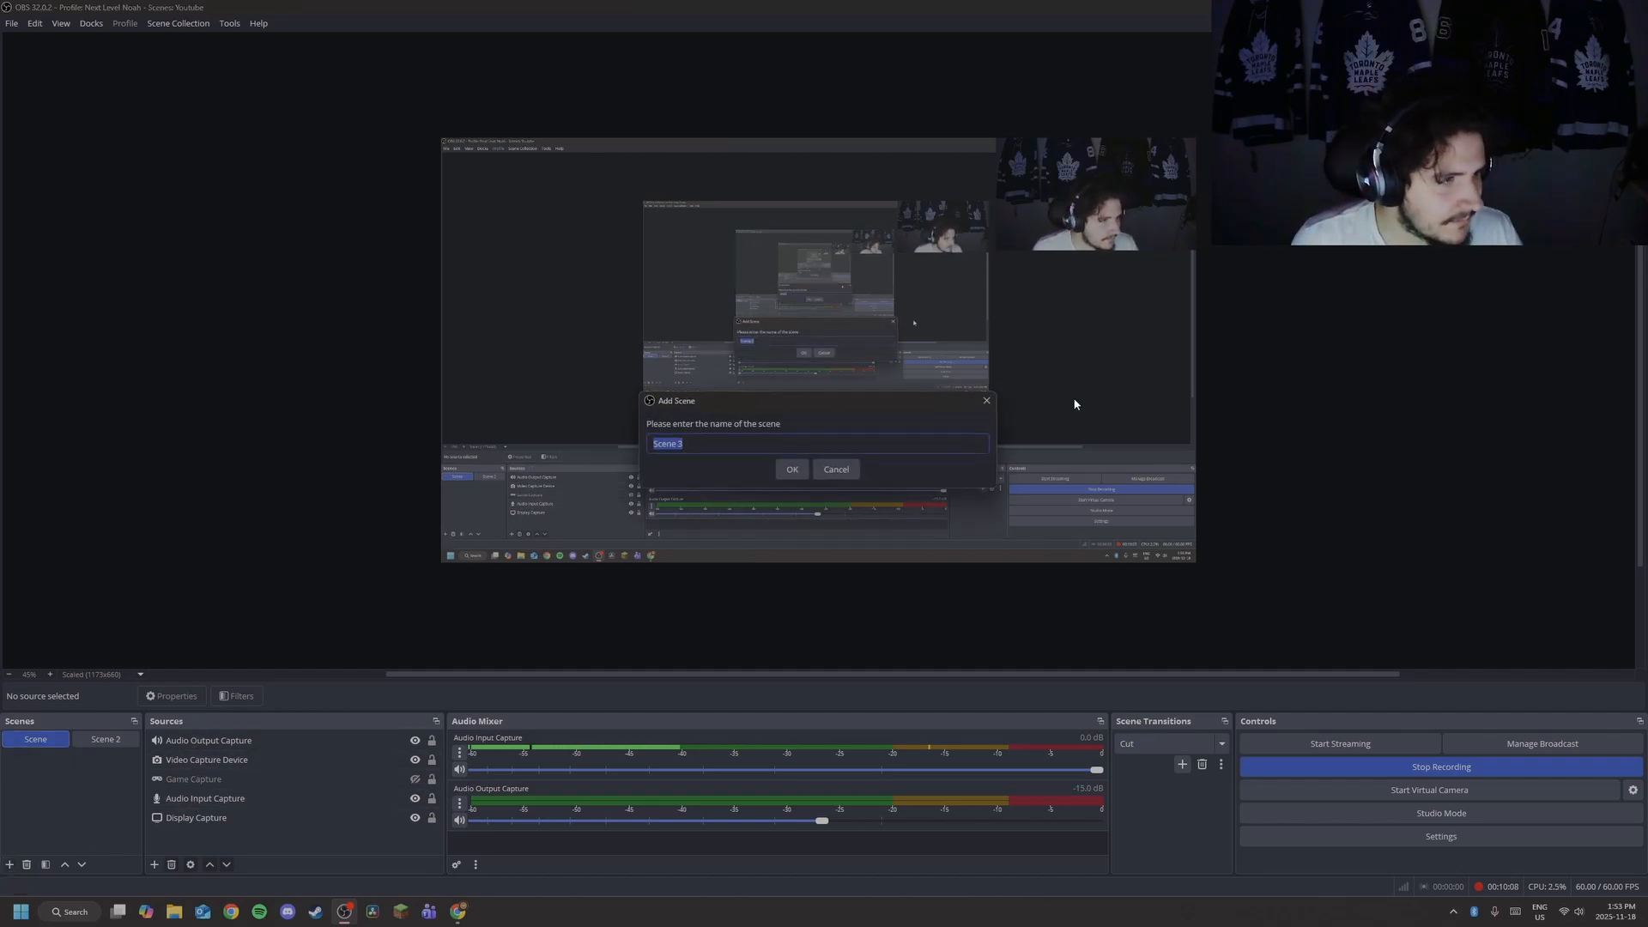
click(988, 400)
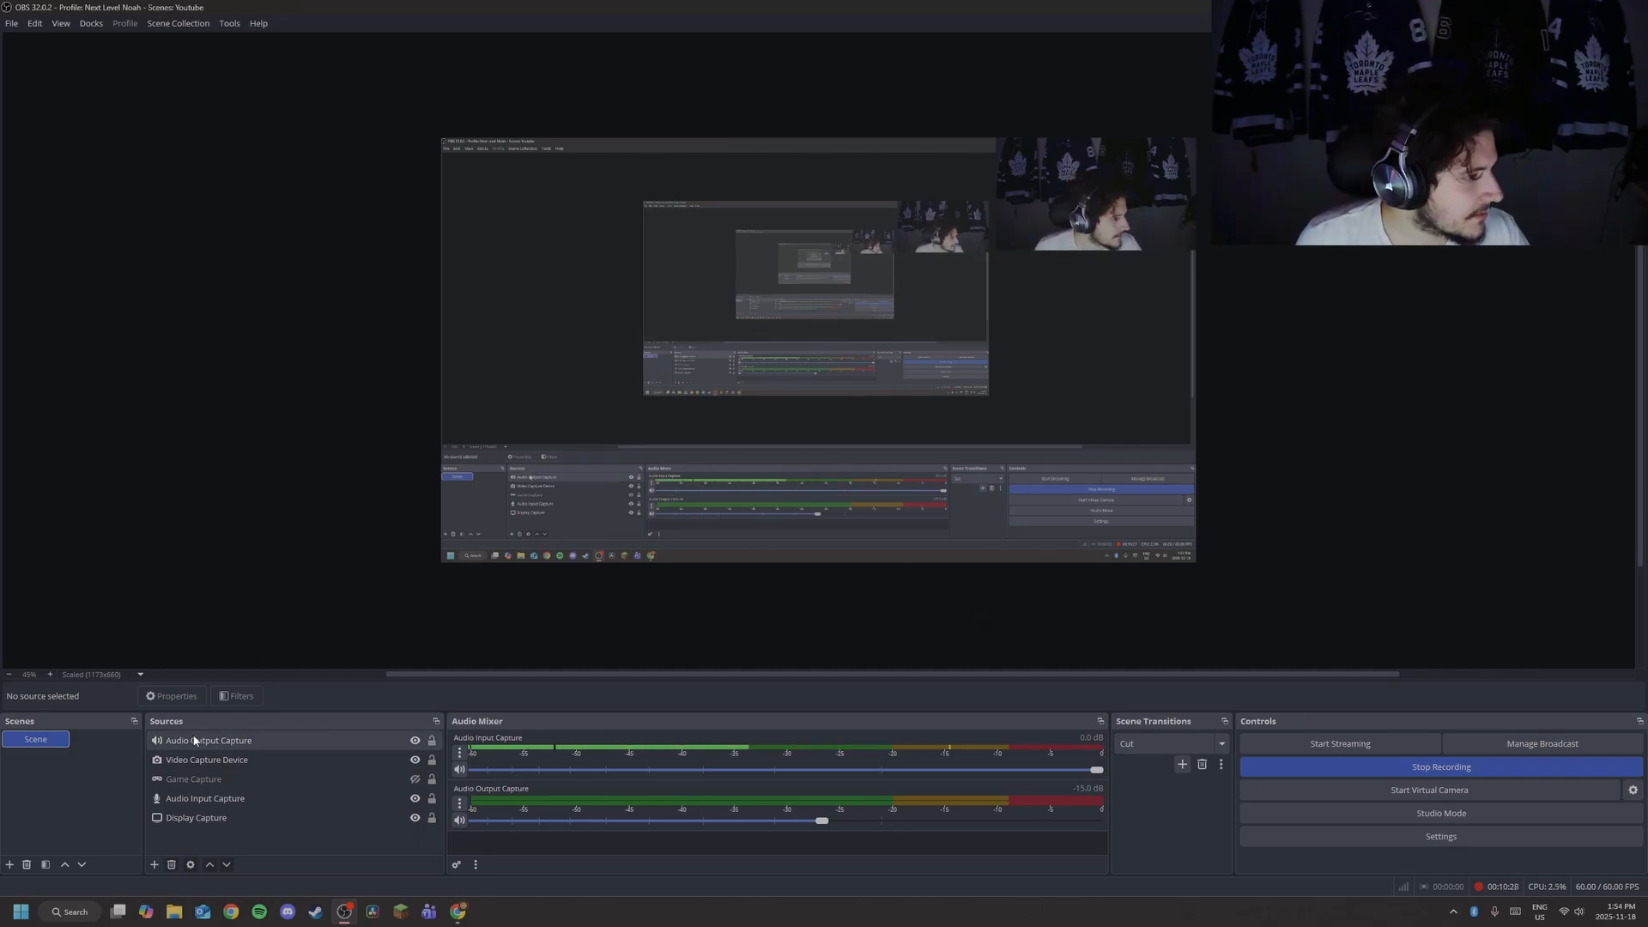
click(153, 865)
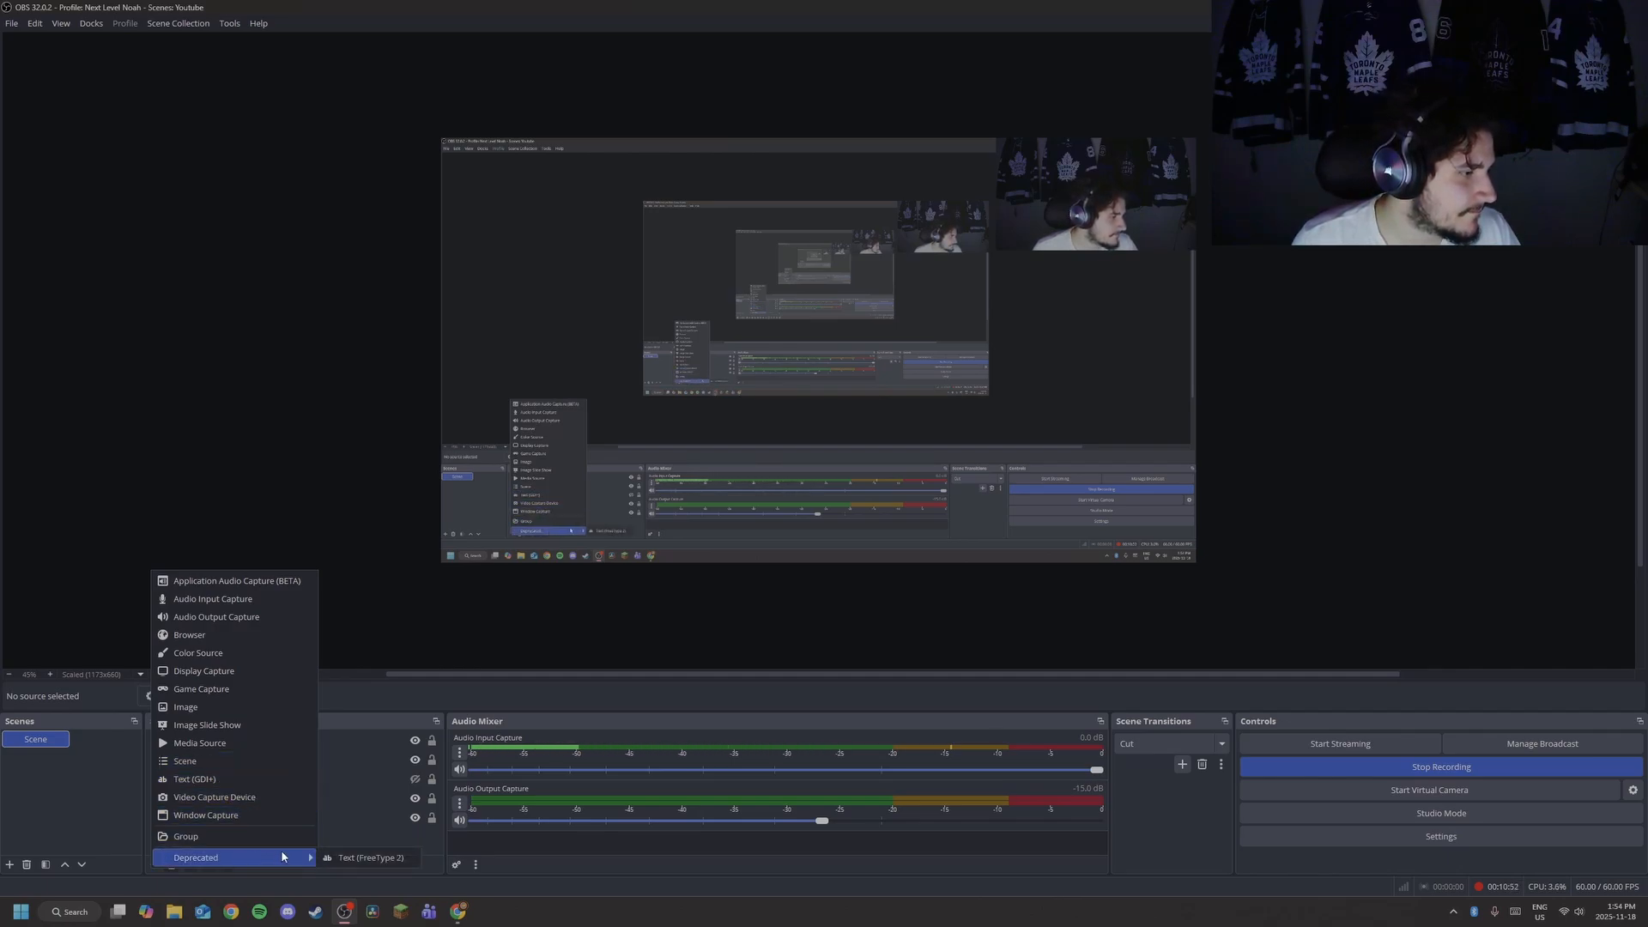
click(358, 644)
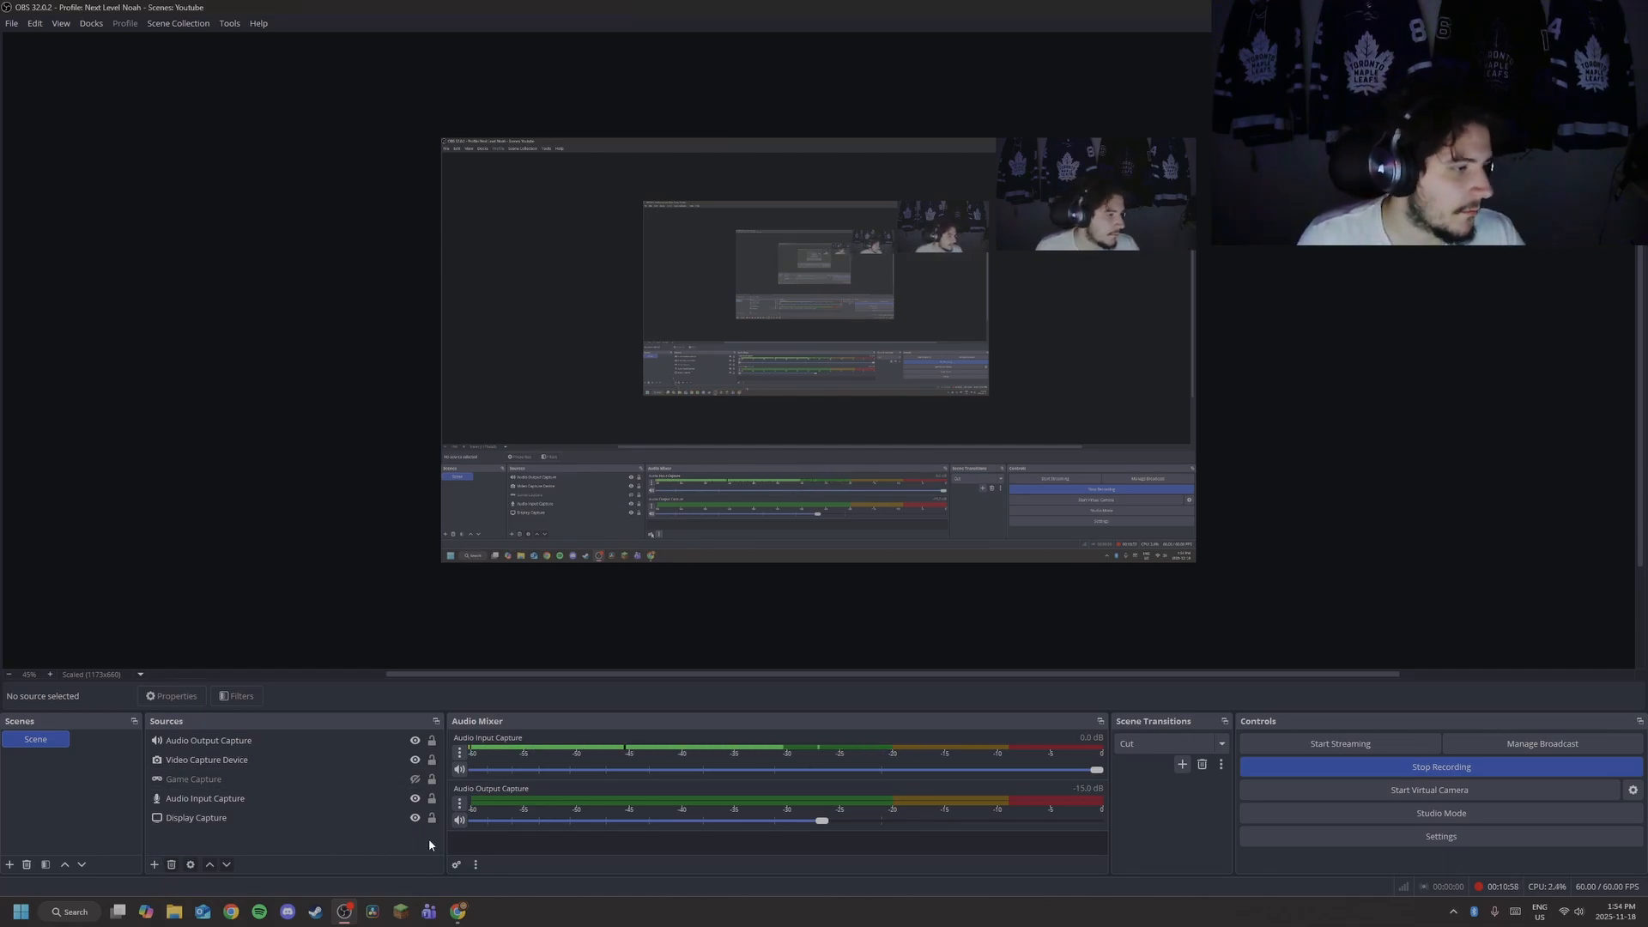
click(464, 751)
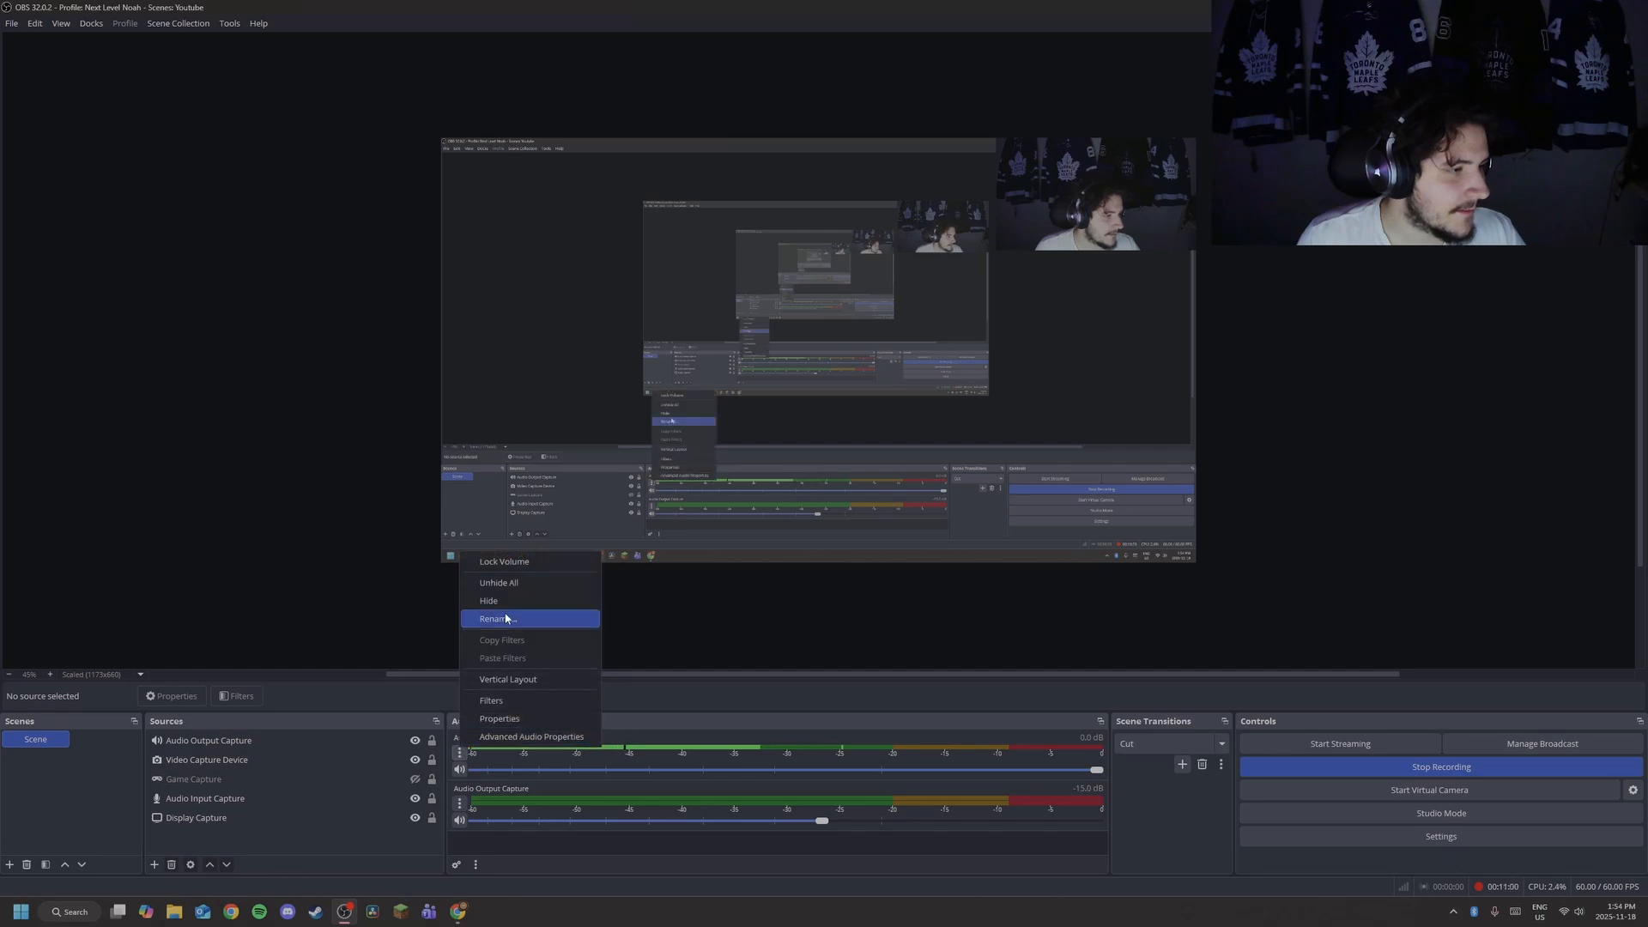
click(340, 589)
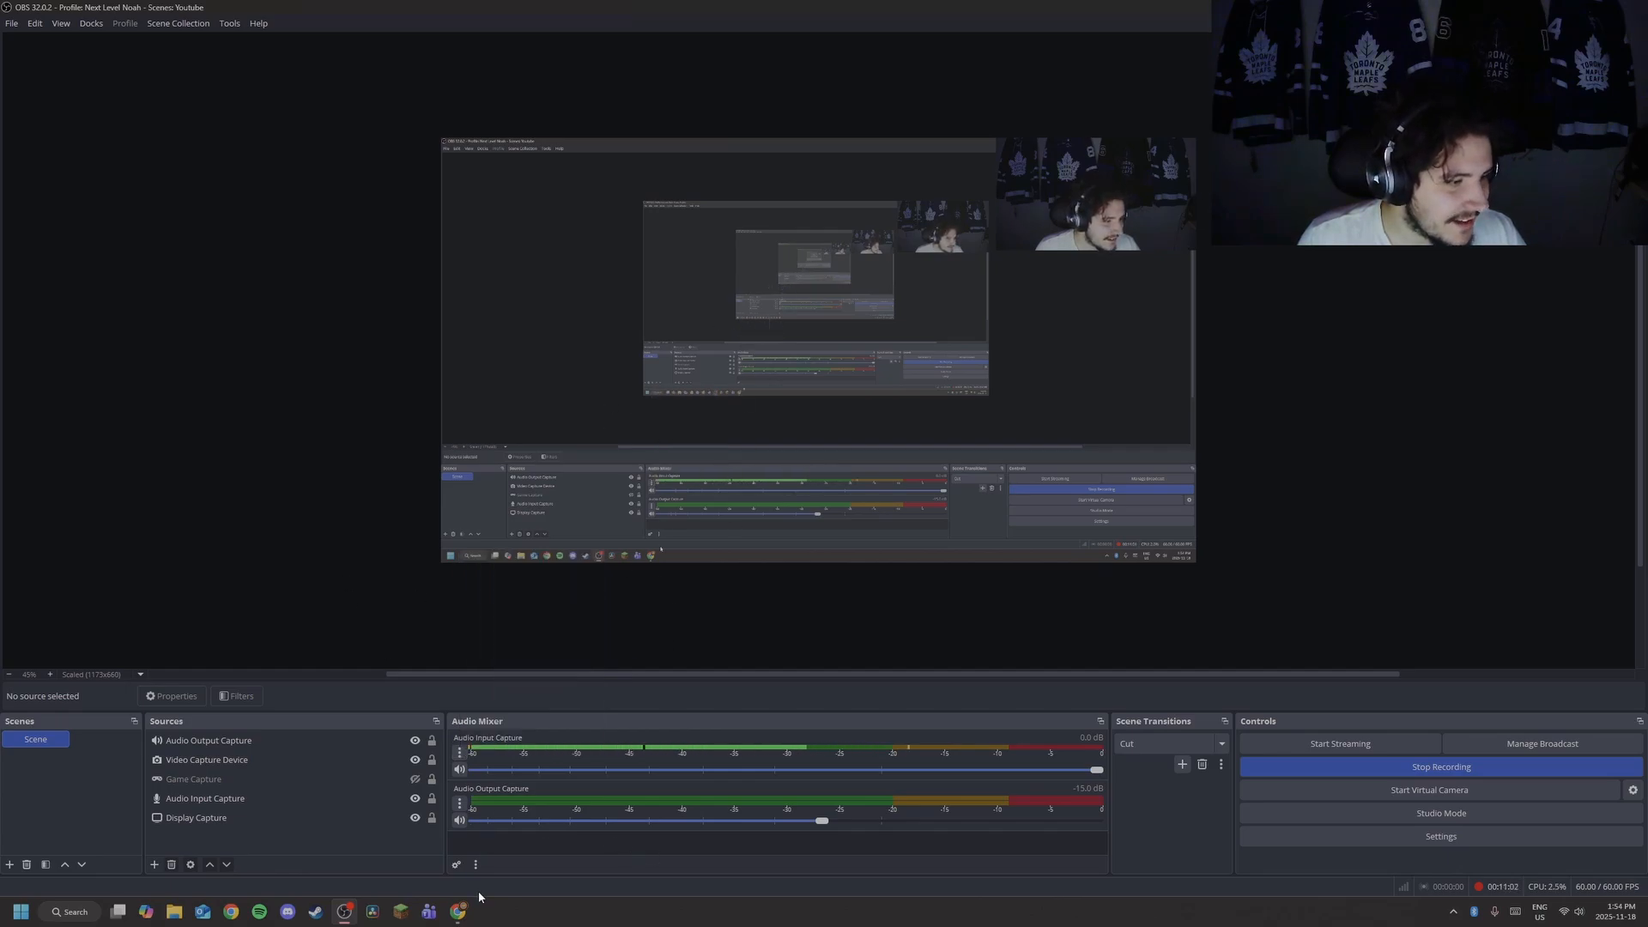
click(457, 865)
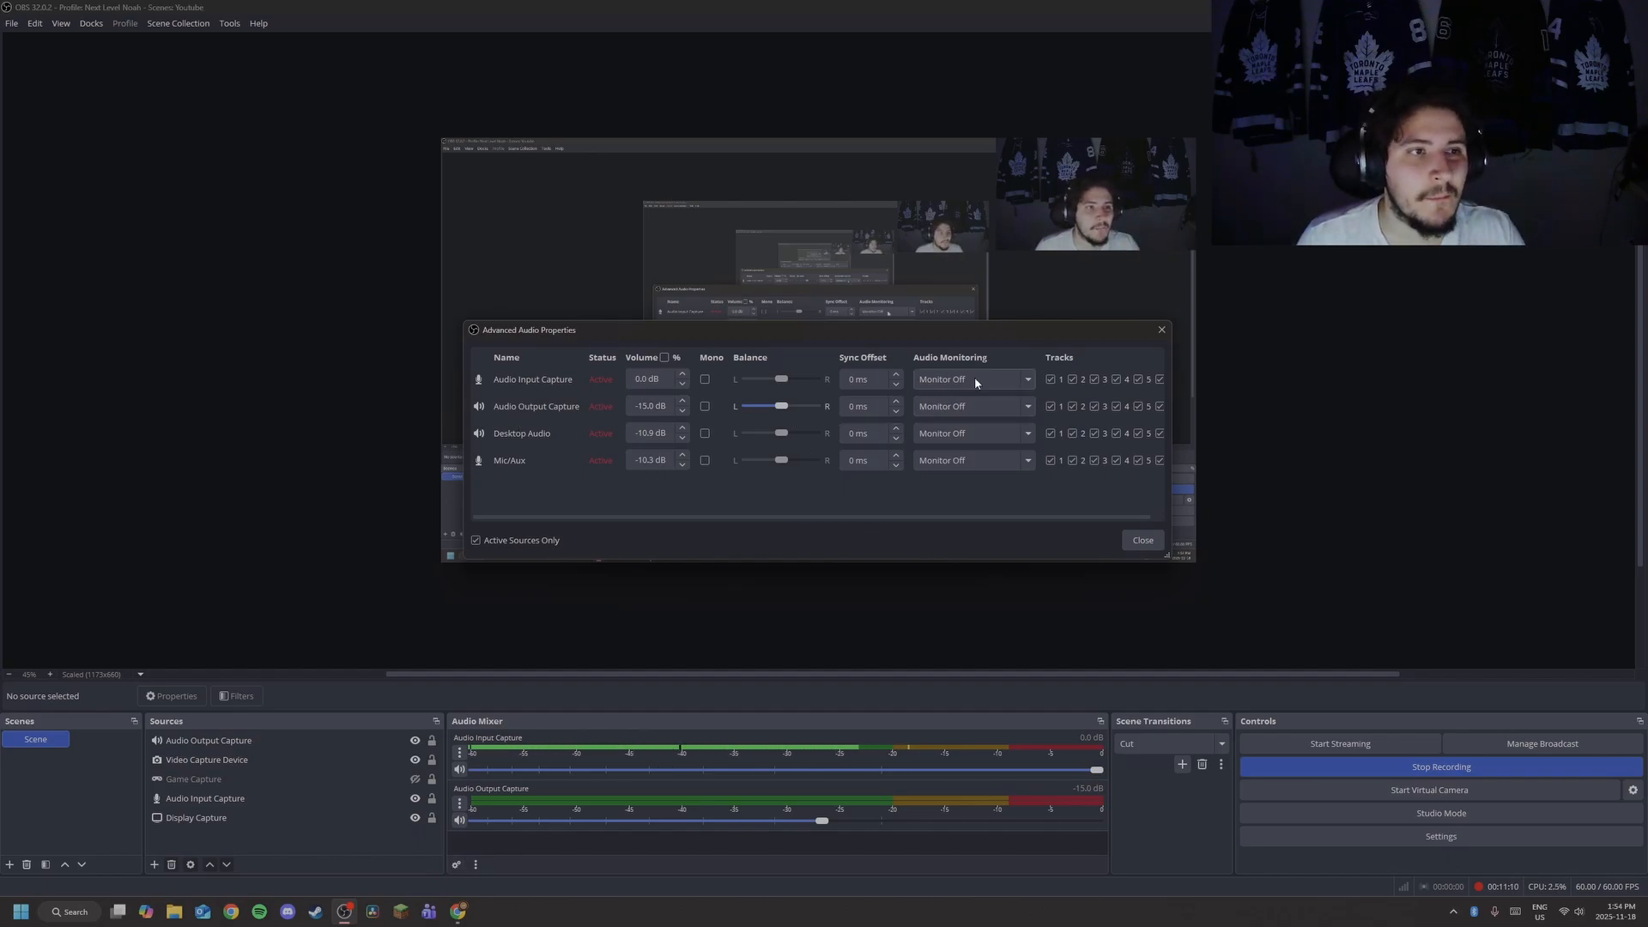
click(1162, 331)
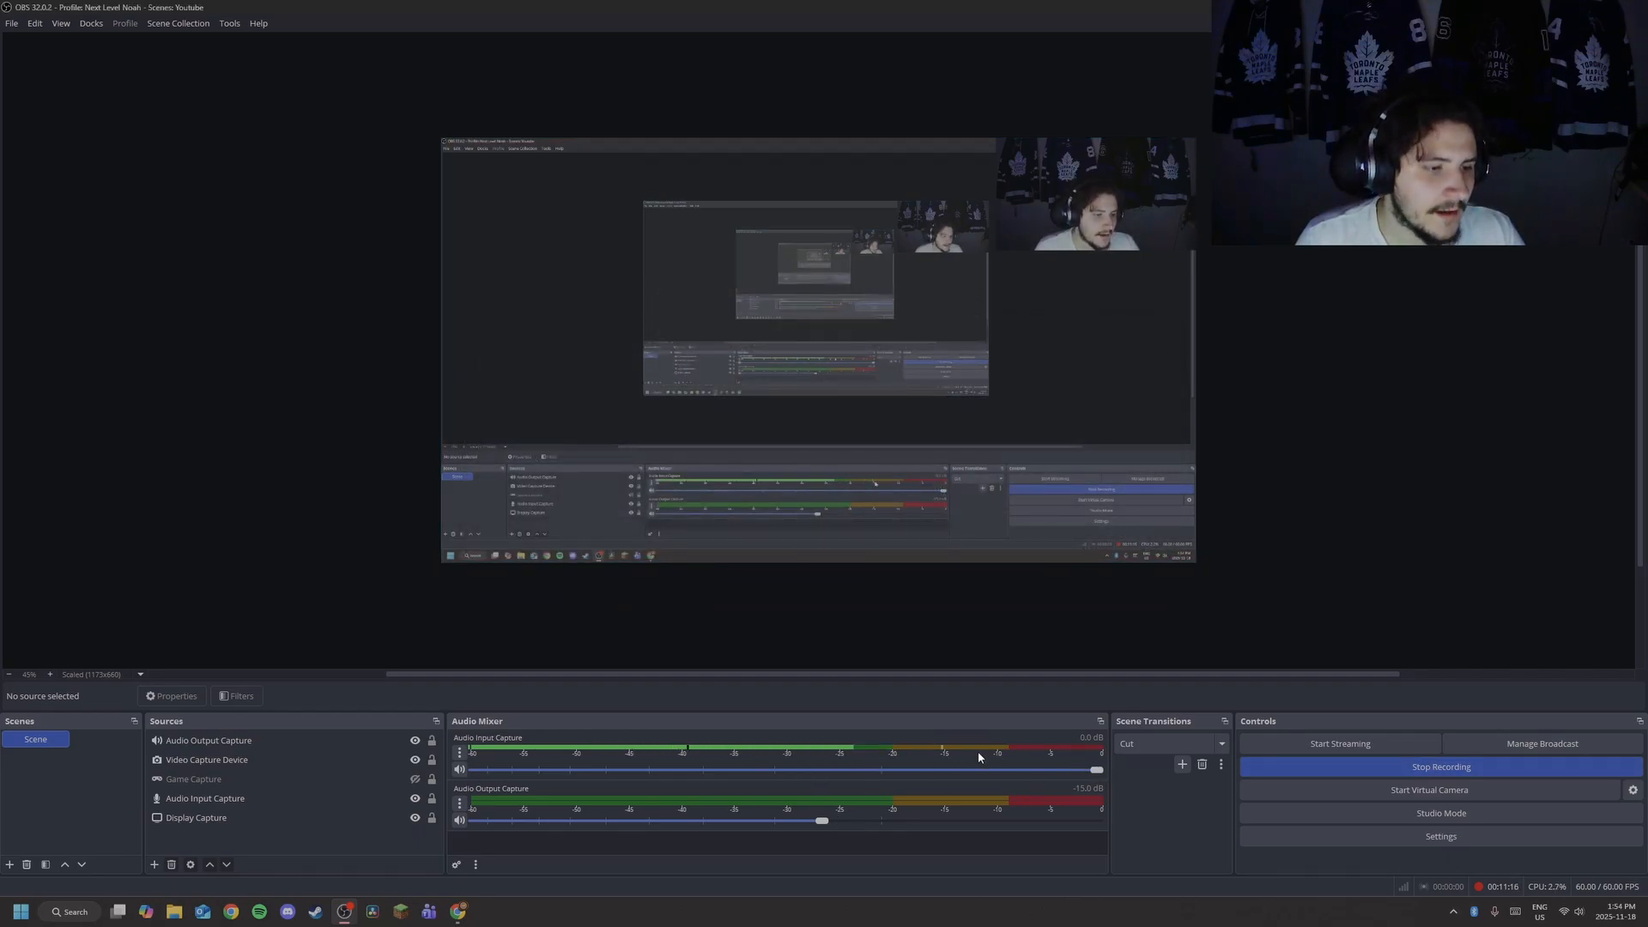
click(1153, 745)
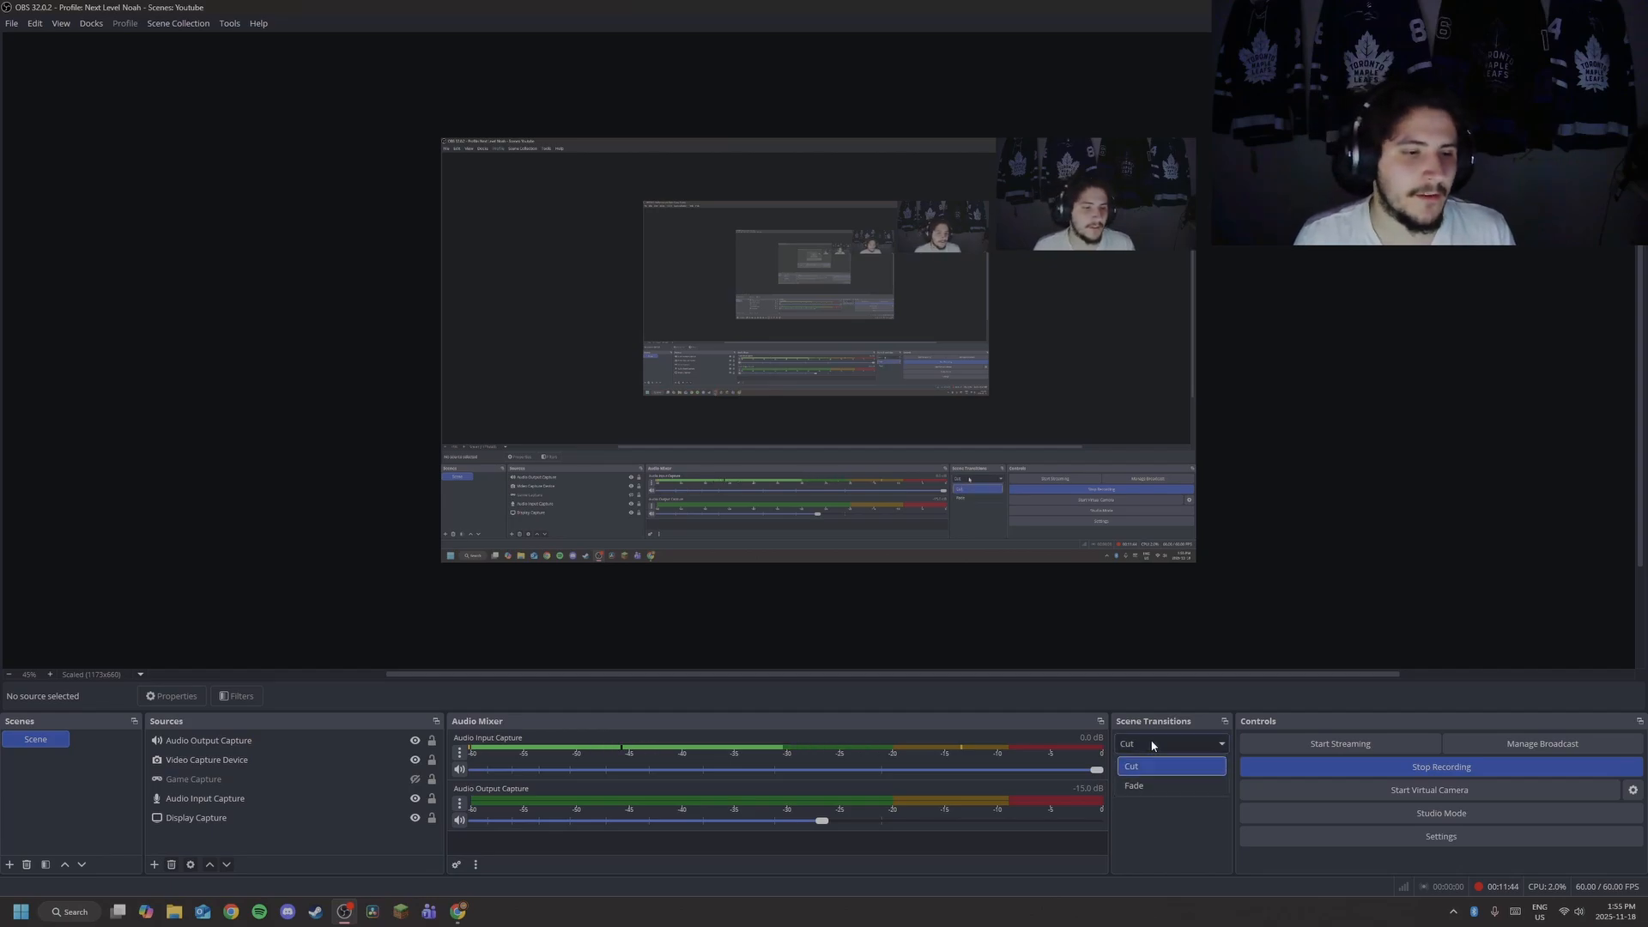
click(1142, 765)
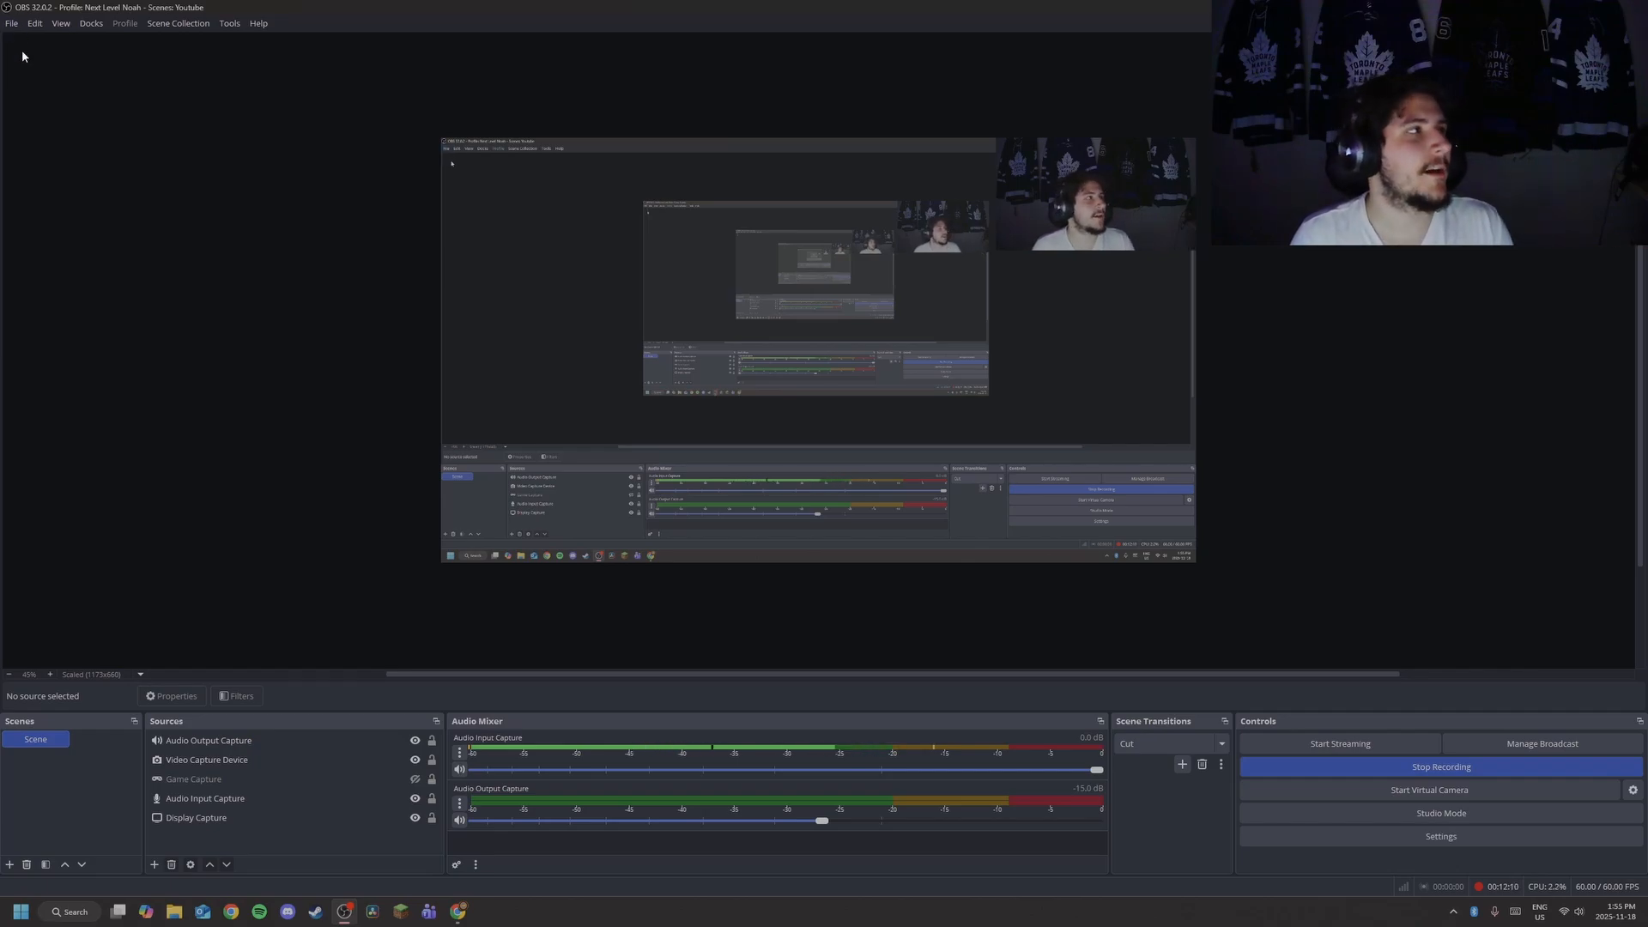
Browse the File and Edit menus and their submenus, then show the View menu.
click(12, 24)
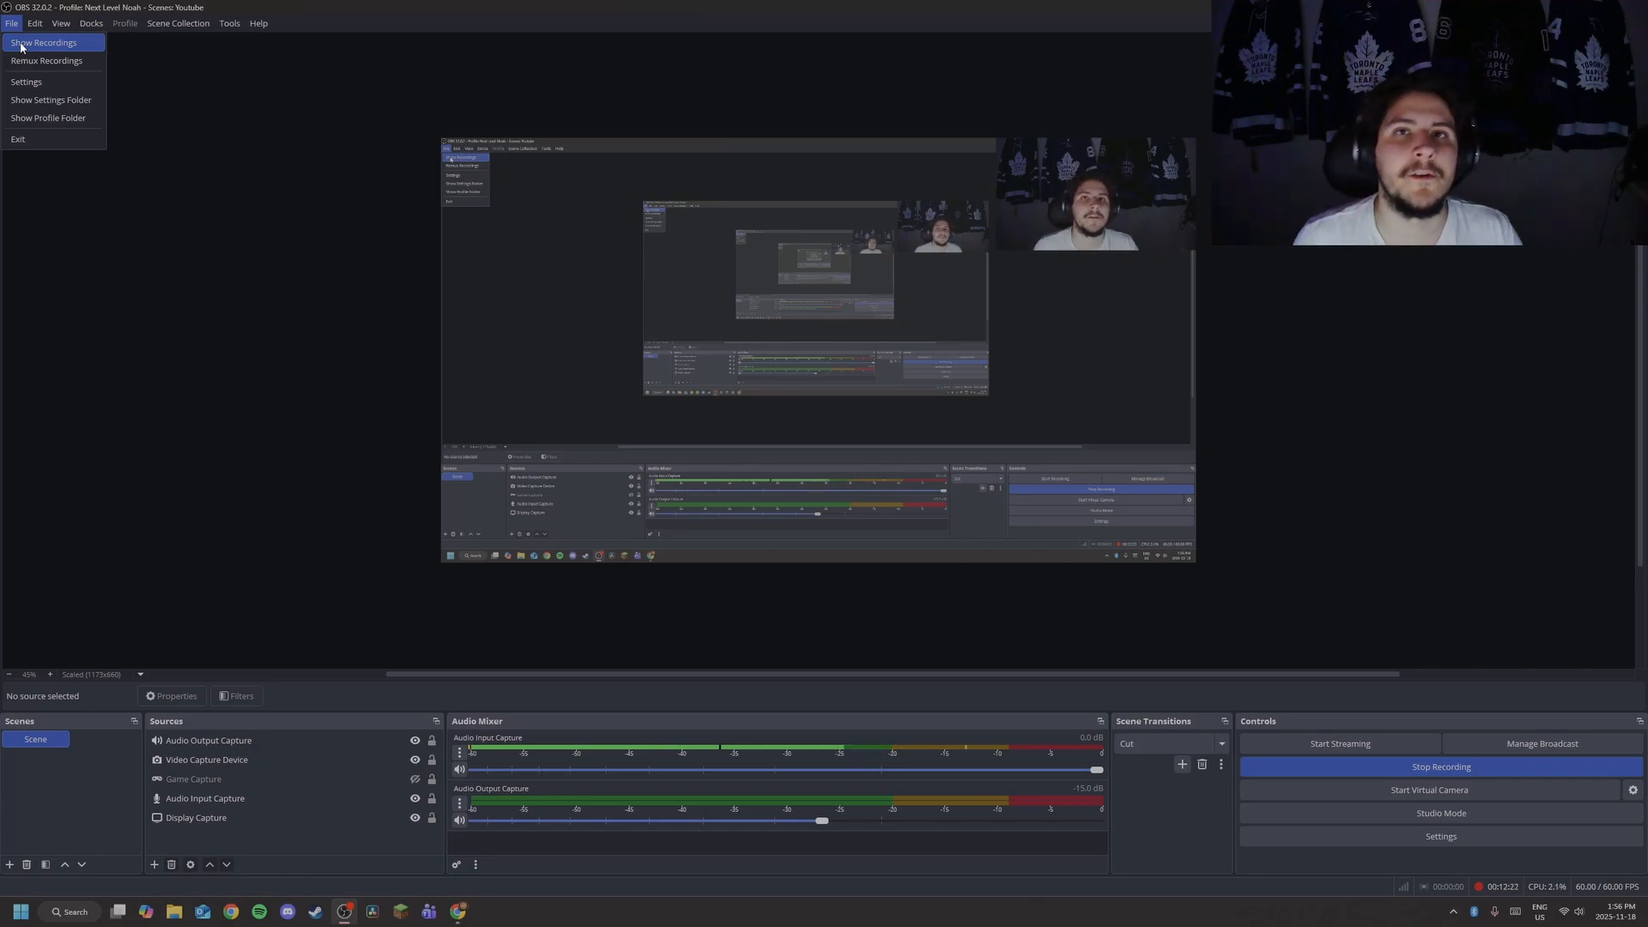
mouse_move(35, 14)
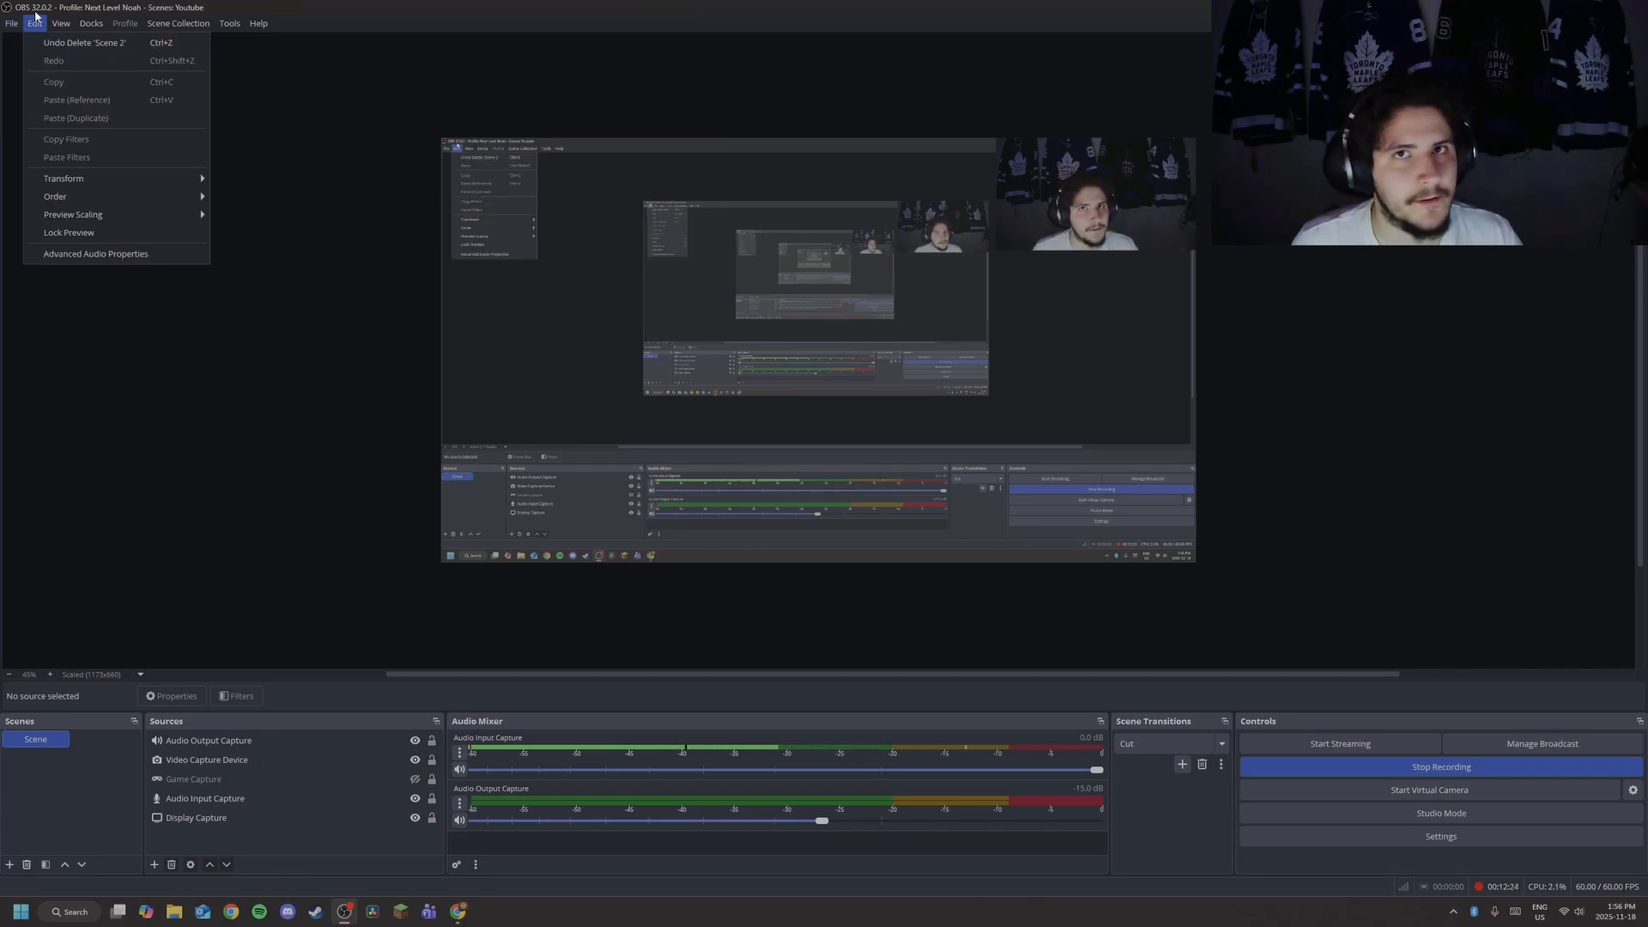
mouse_move(62, 181)
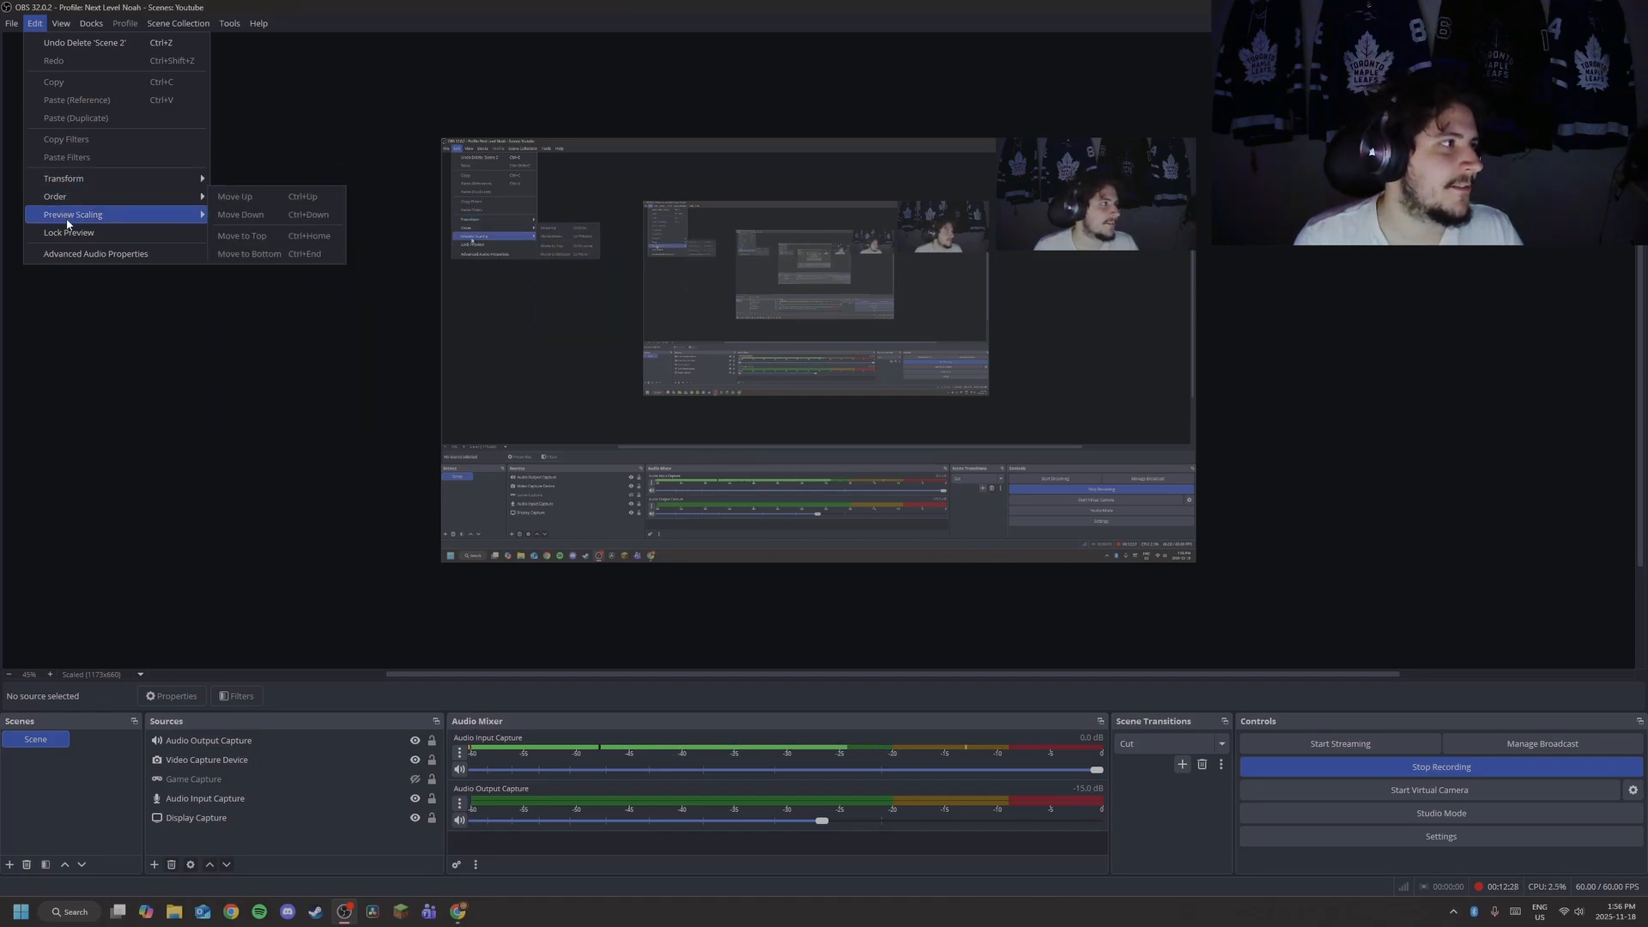
mouse_move(67, 224)
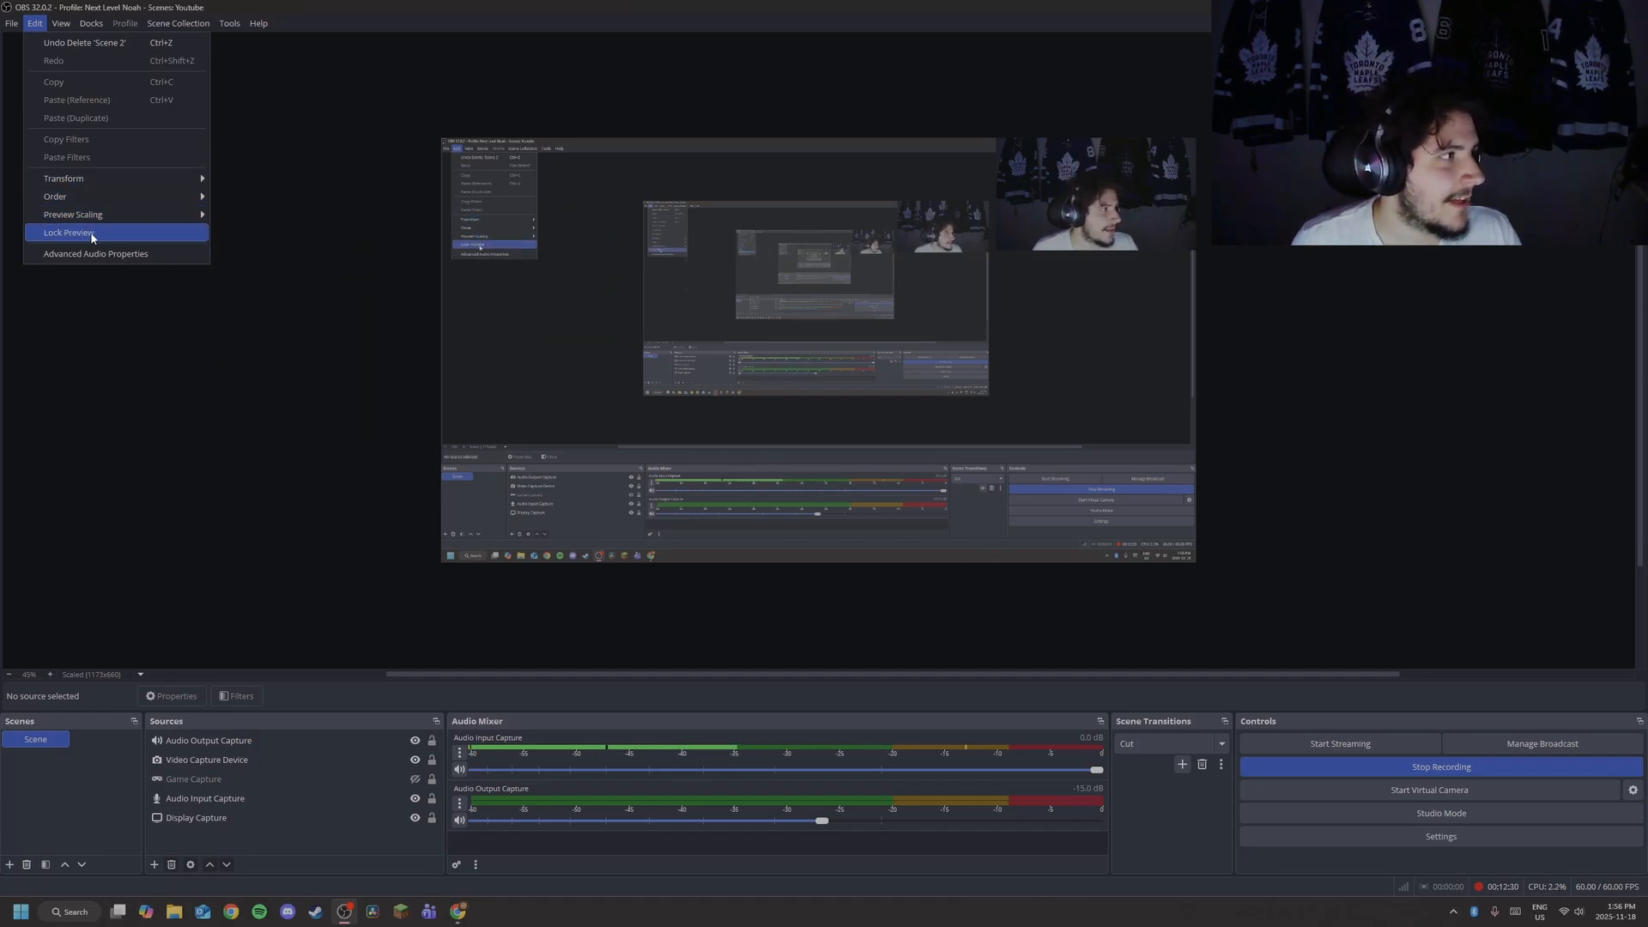
click(310, 119)
click(61, 23)
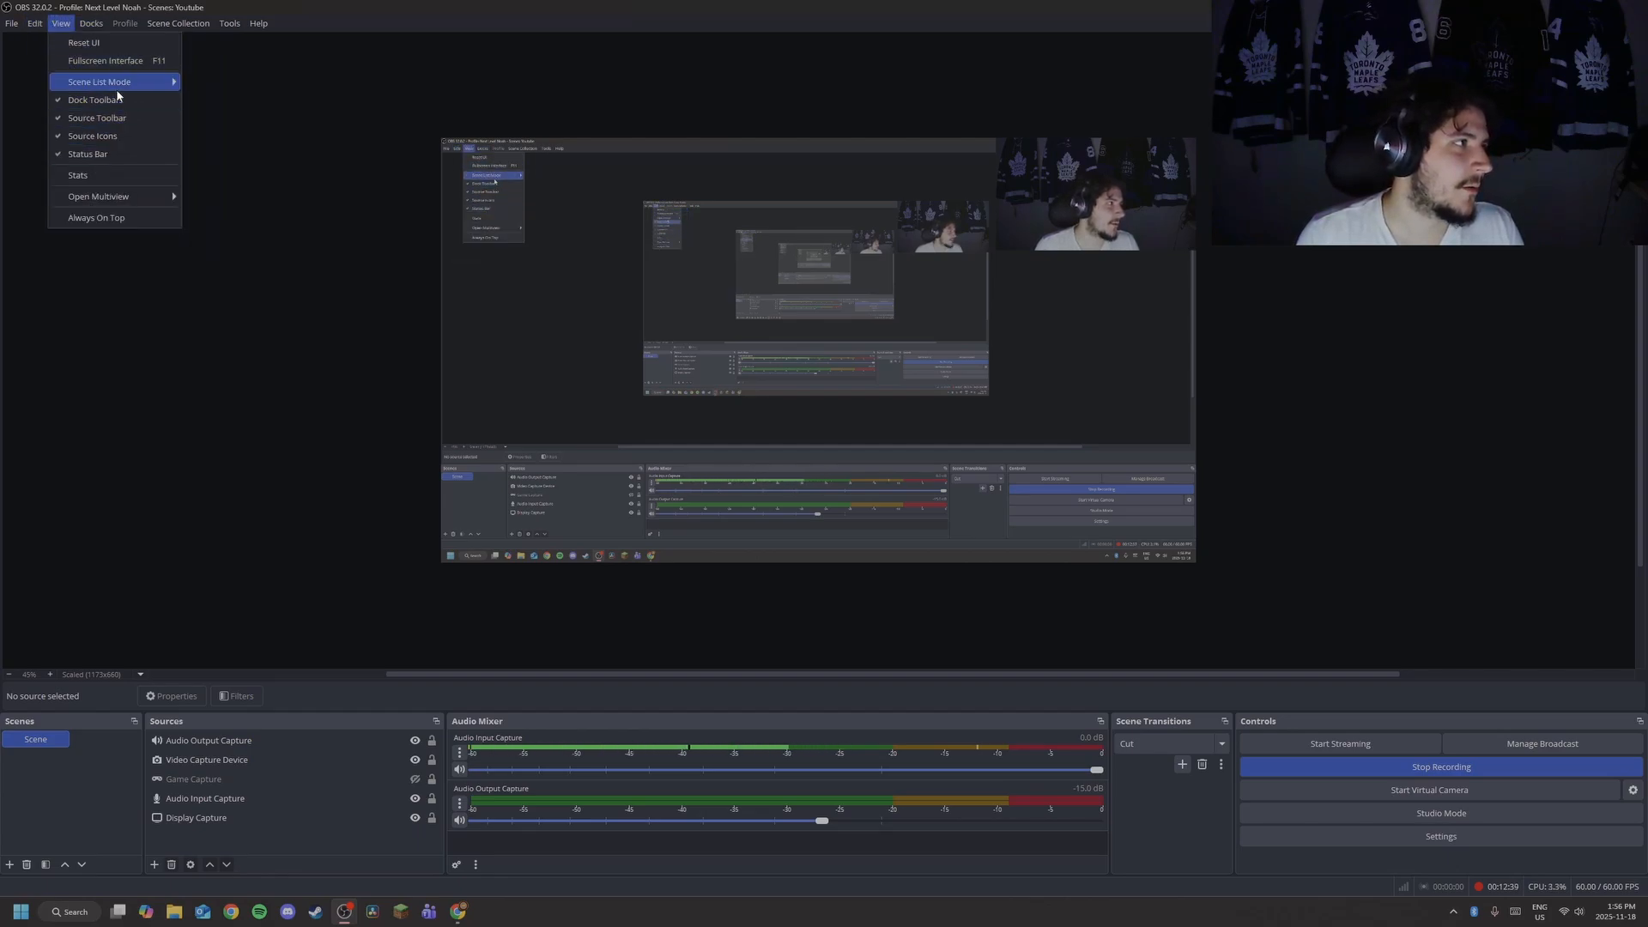
Look over View's Scene List Mode and Open Multiview submenus, then show the Docks menu.
mouse_move(114, 86)
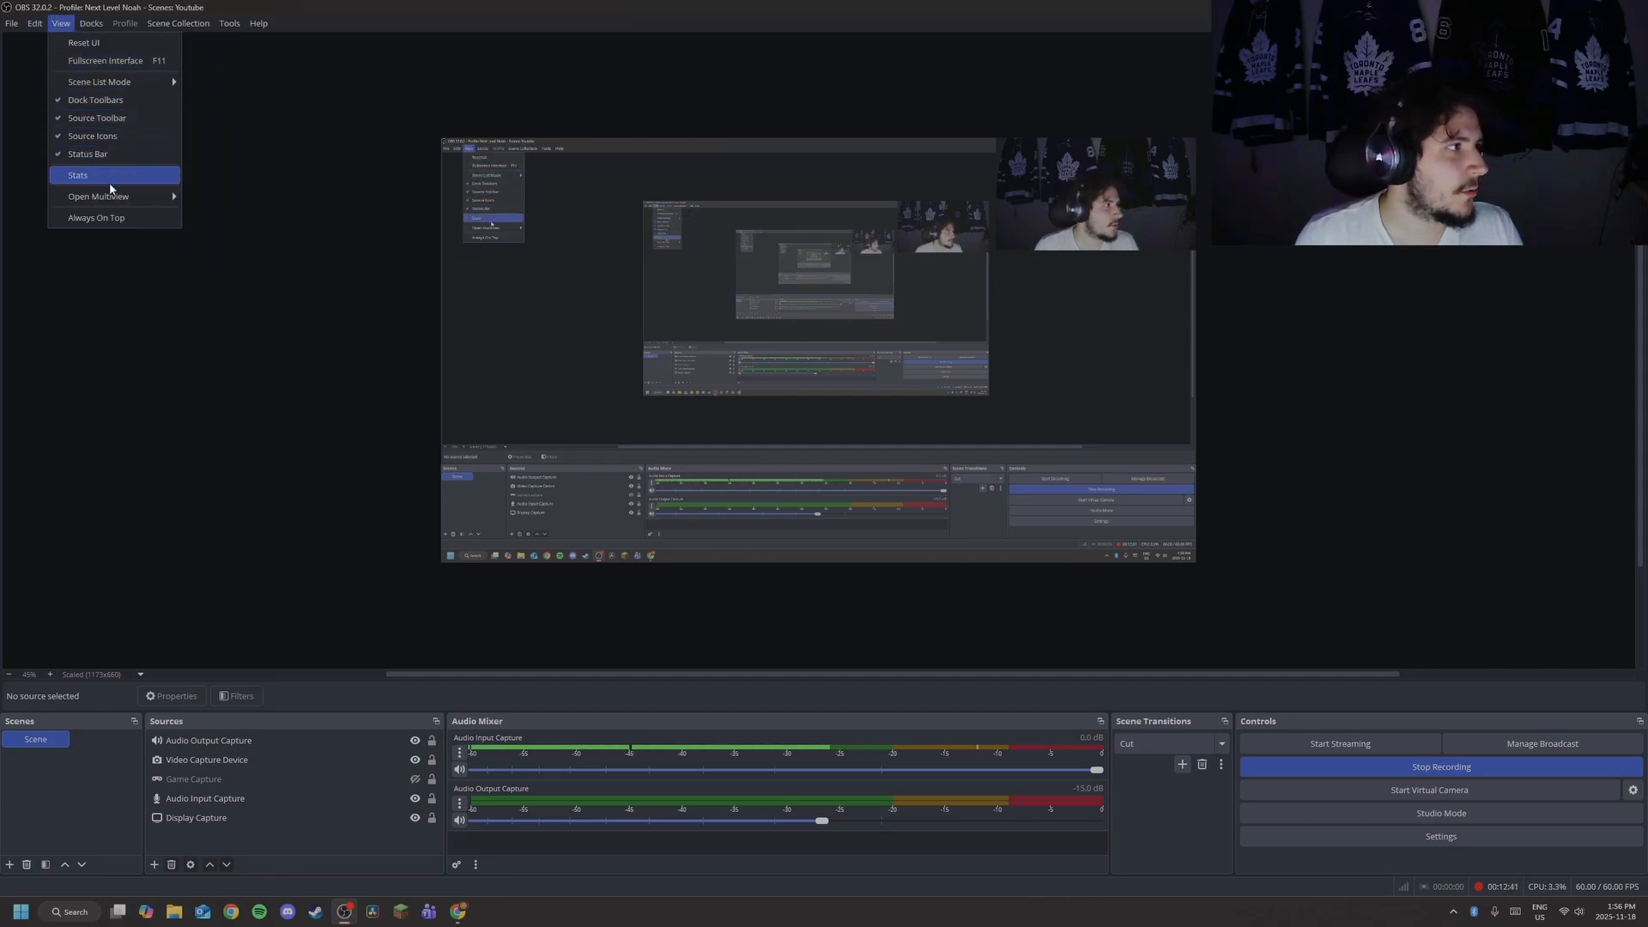
mouse_move(120, 199)
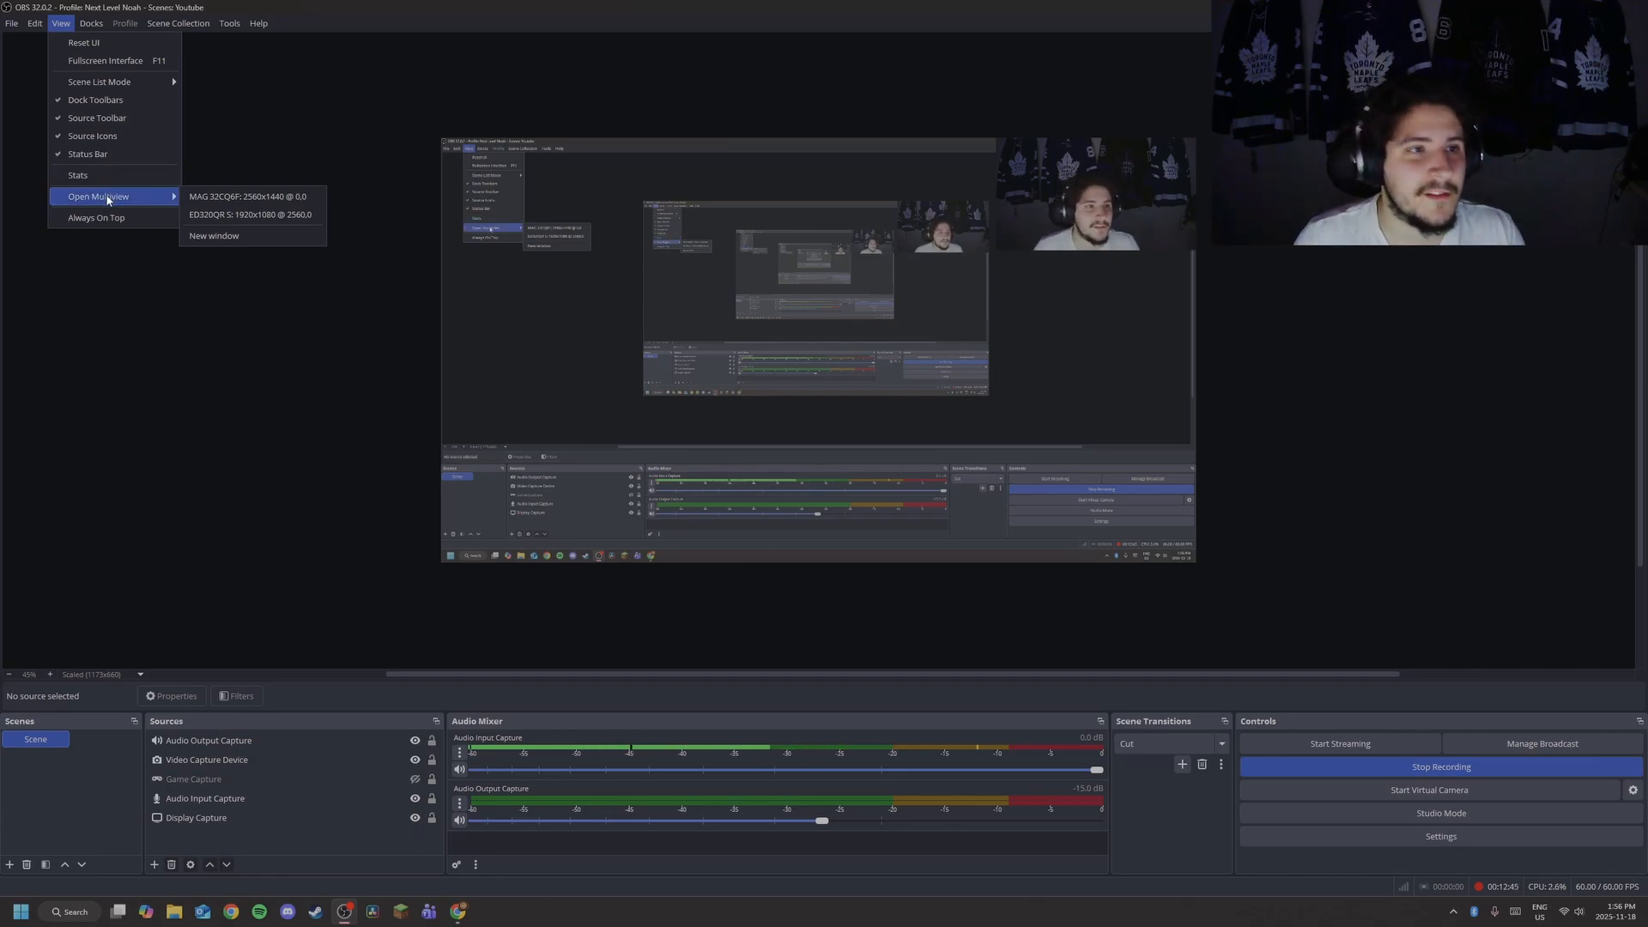
mouse_move(90, 24)
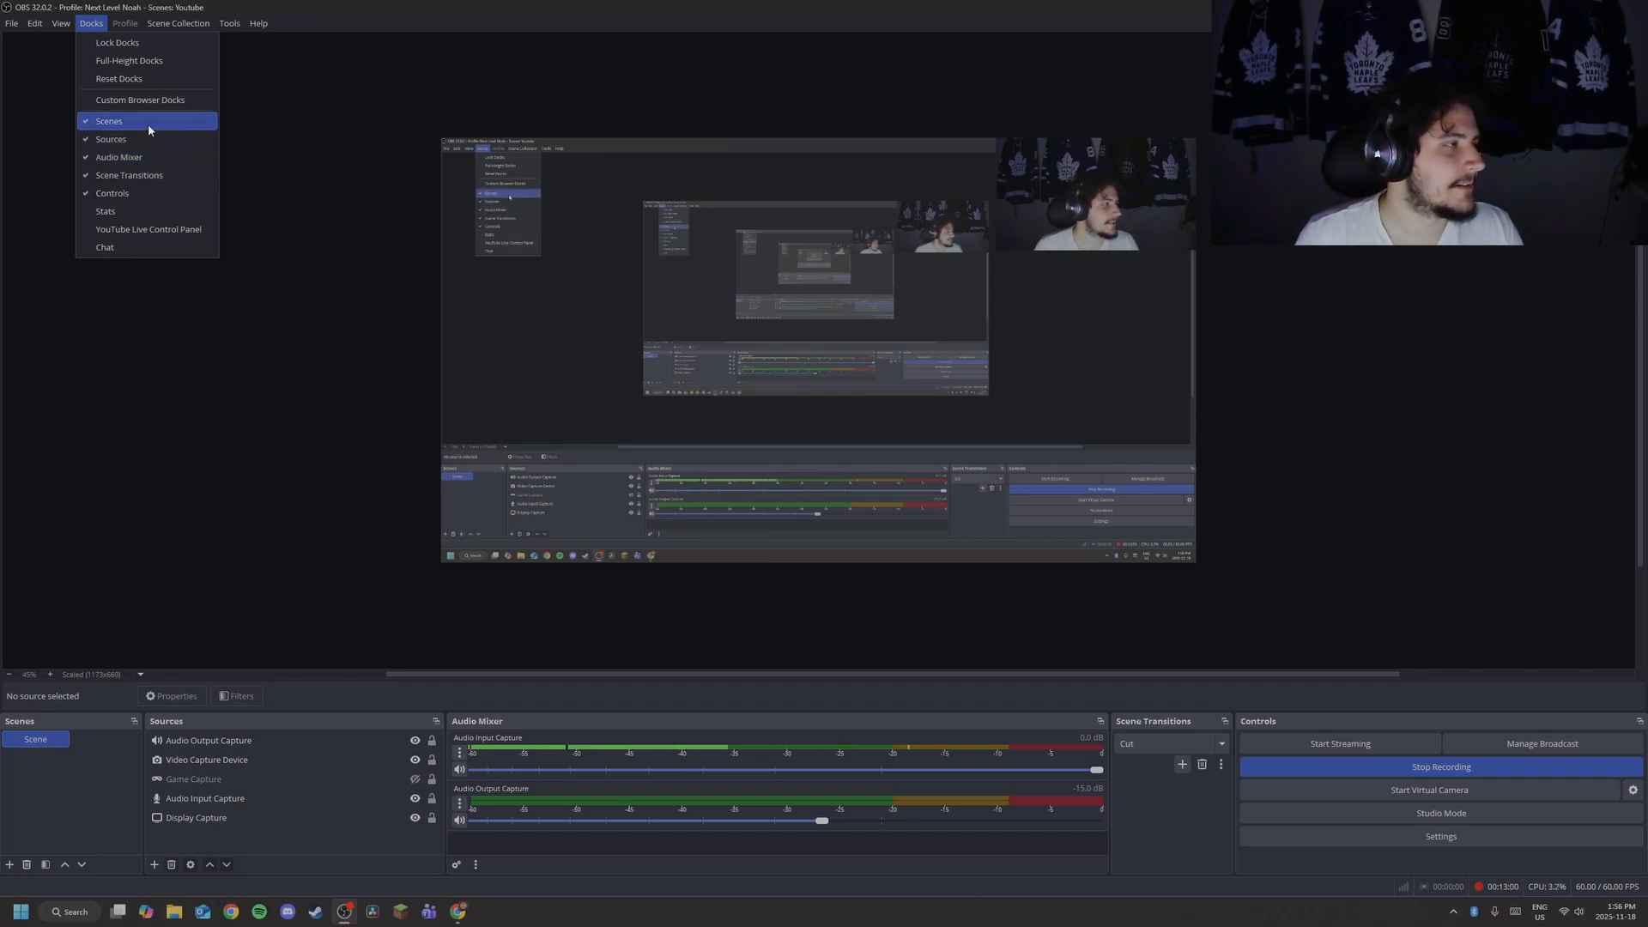
Dismiss the panels list, glance at the Scene Collection options, then bring up the Tools menu.
click(350, 96)
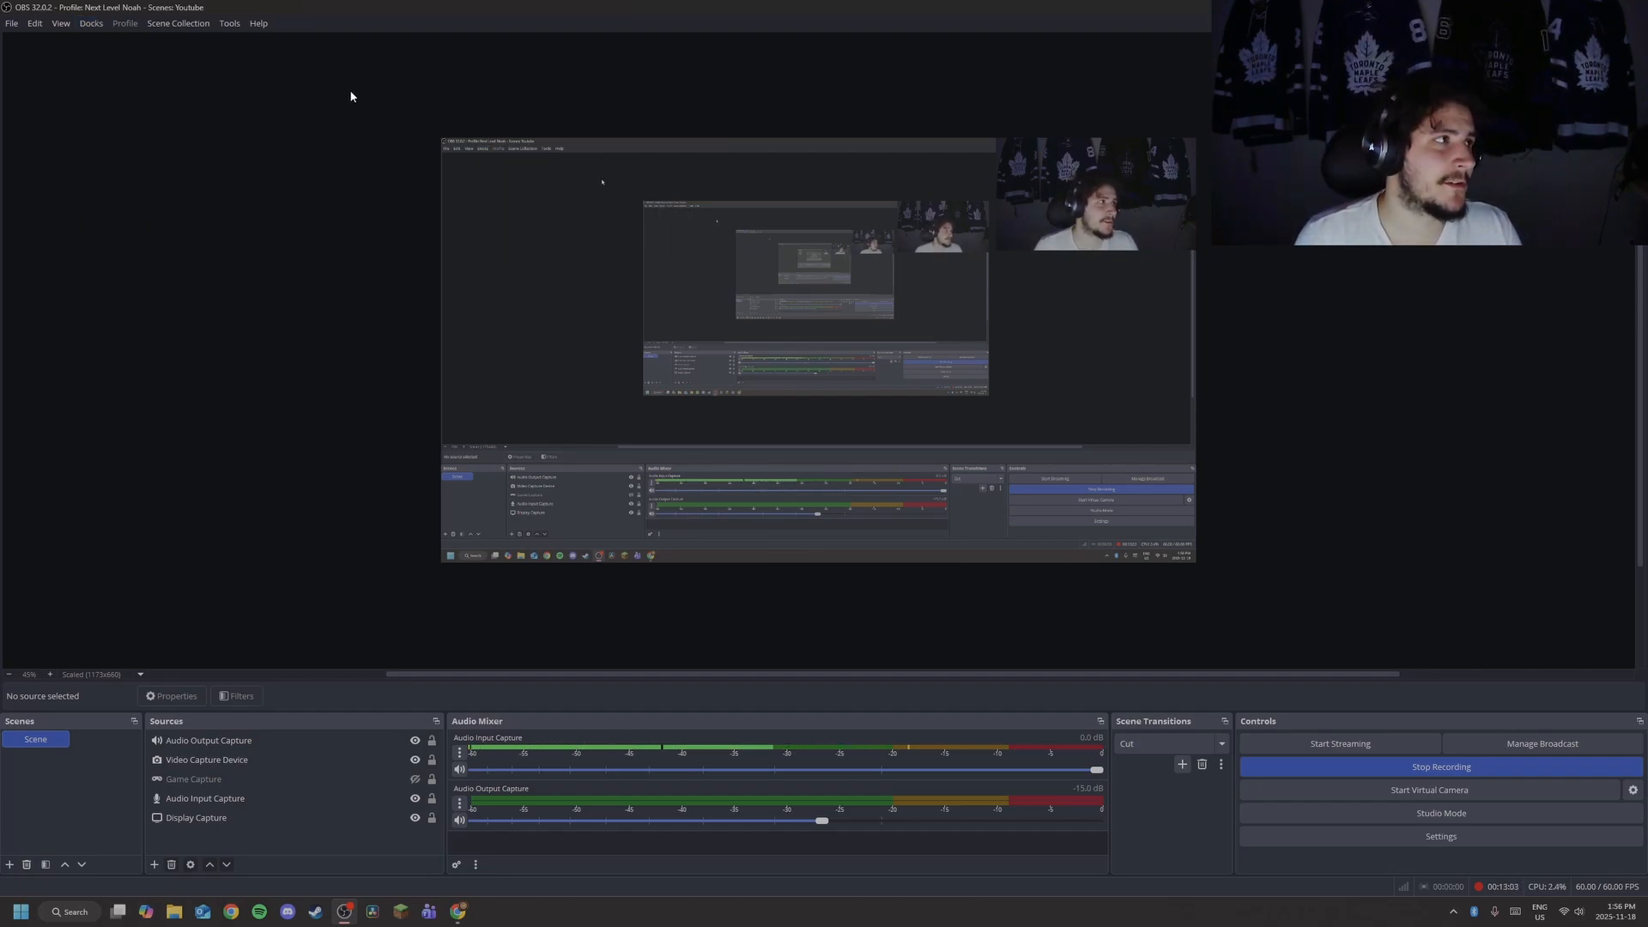
click(171, 24)
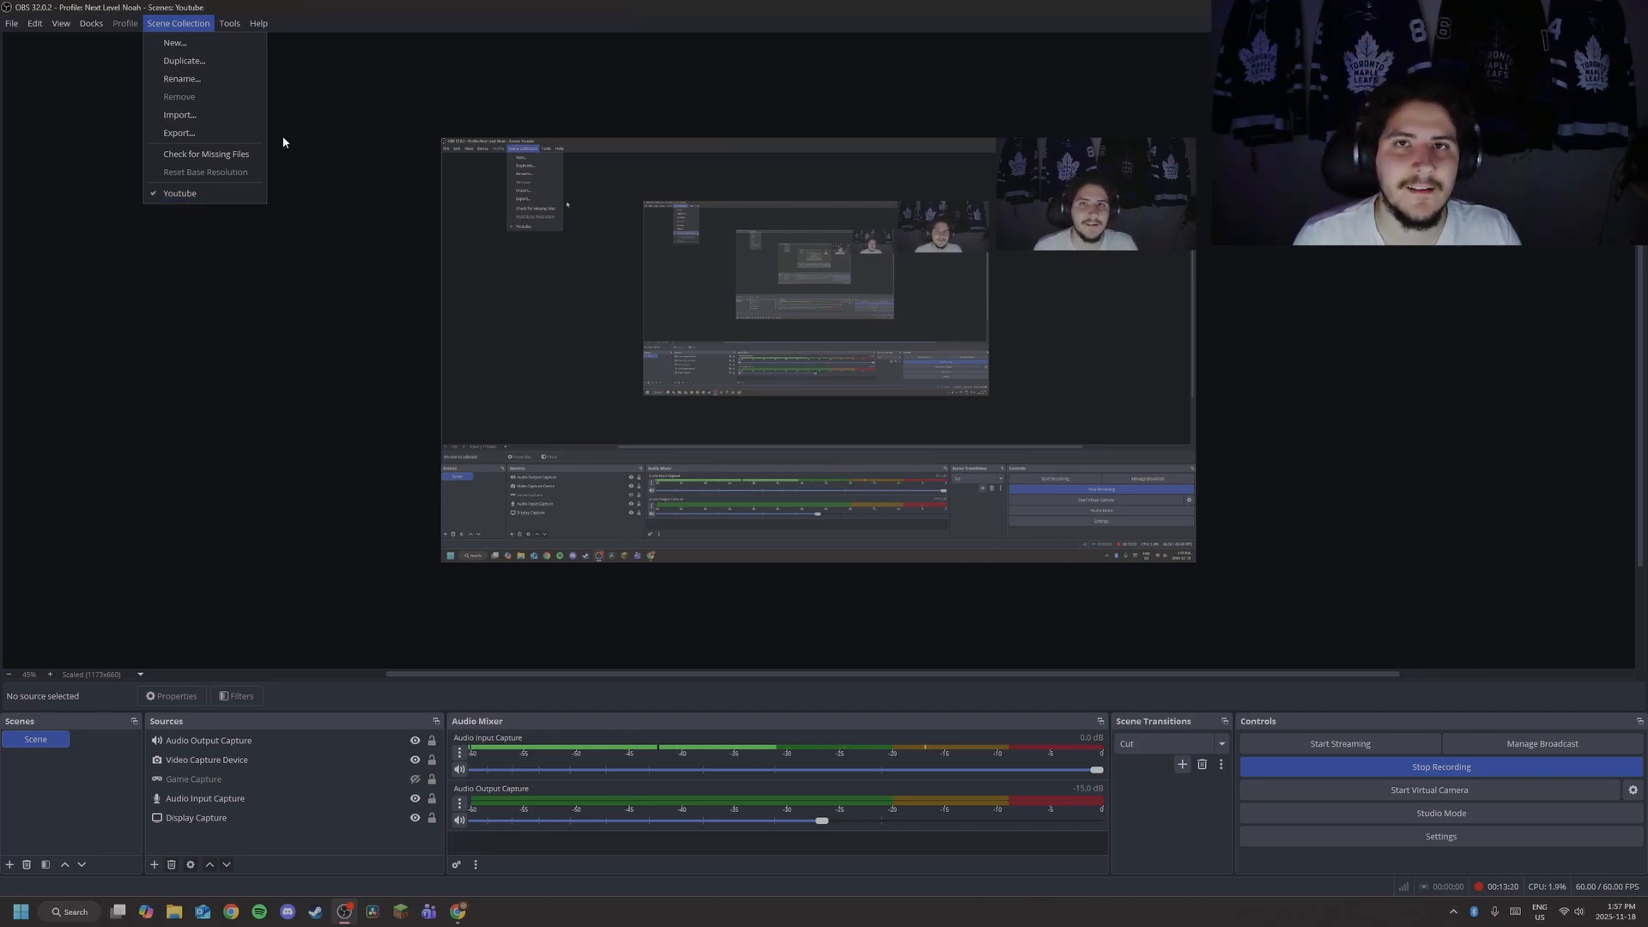
click(332, 59)
click(230, 24)
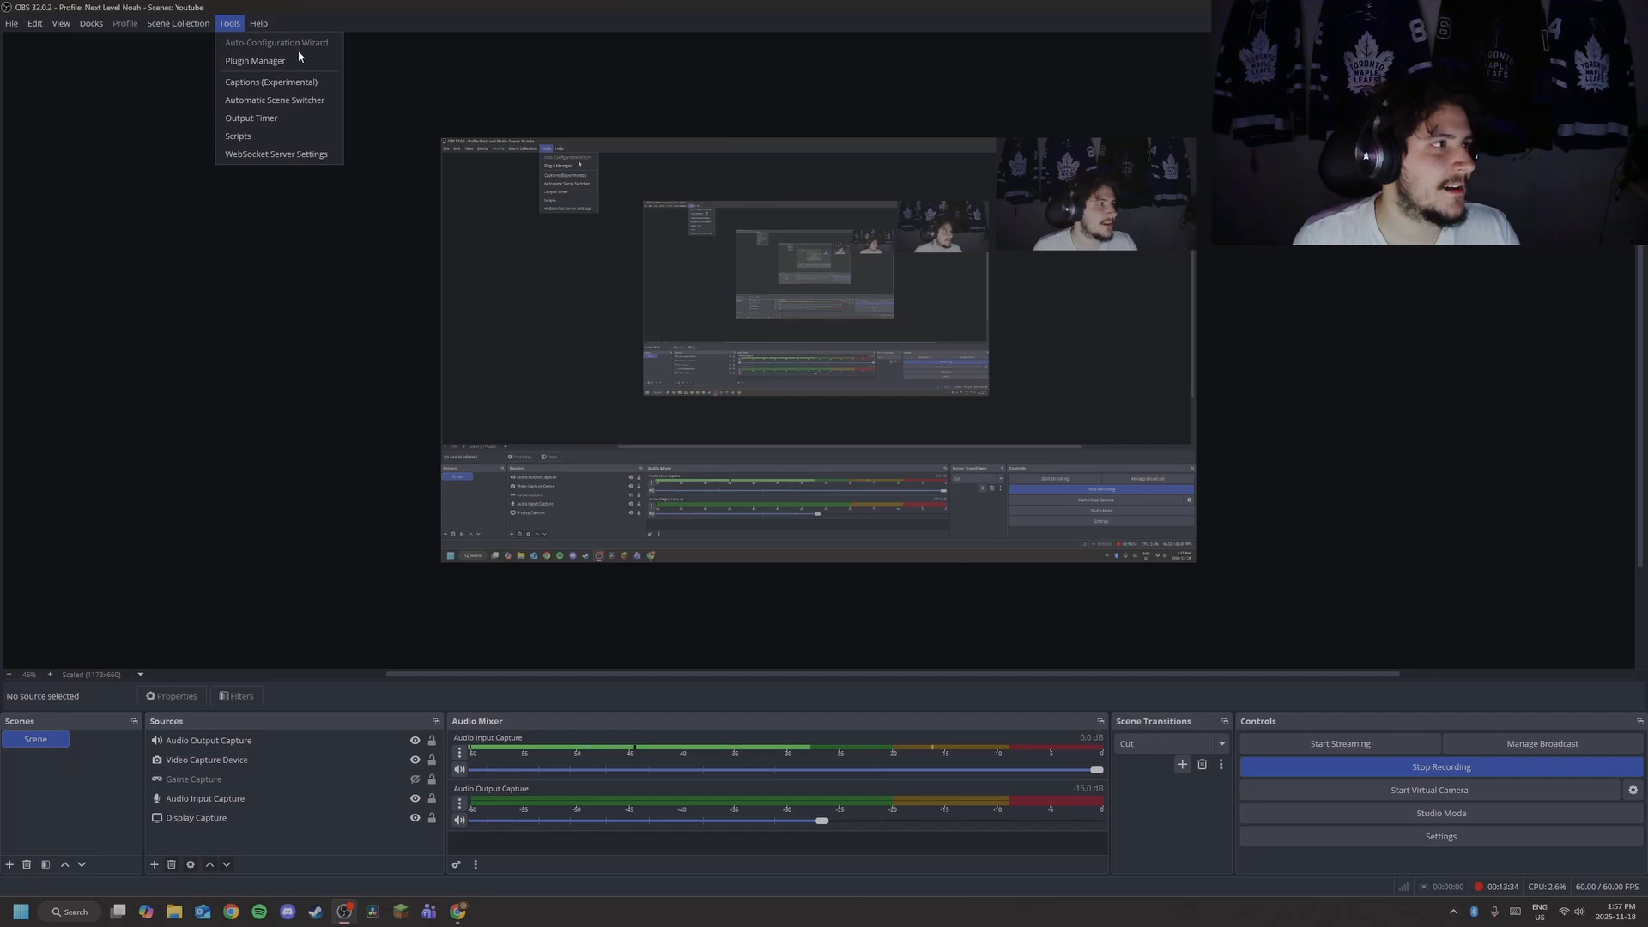
Dismiss the Tools menu and review the Help menu's support entries before closing it.
click(492, 38)
click(258, 23)
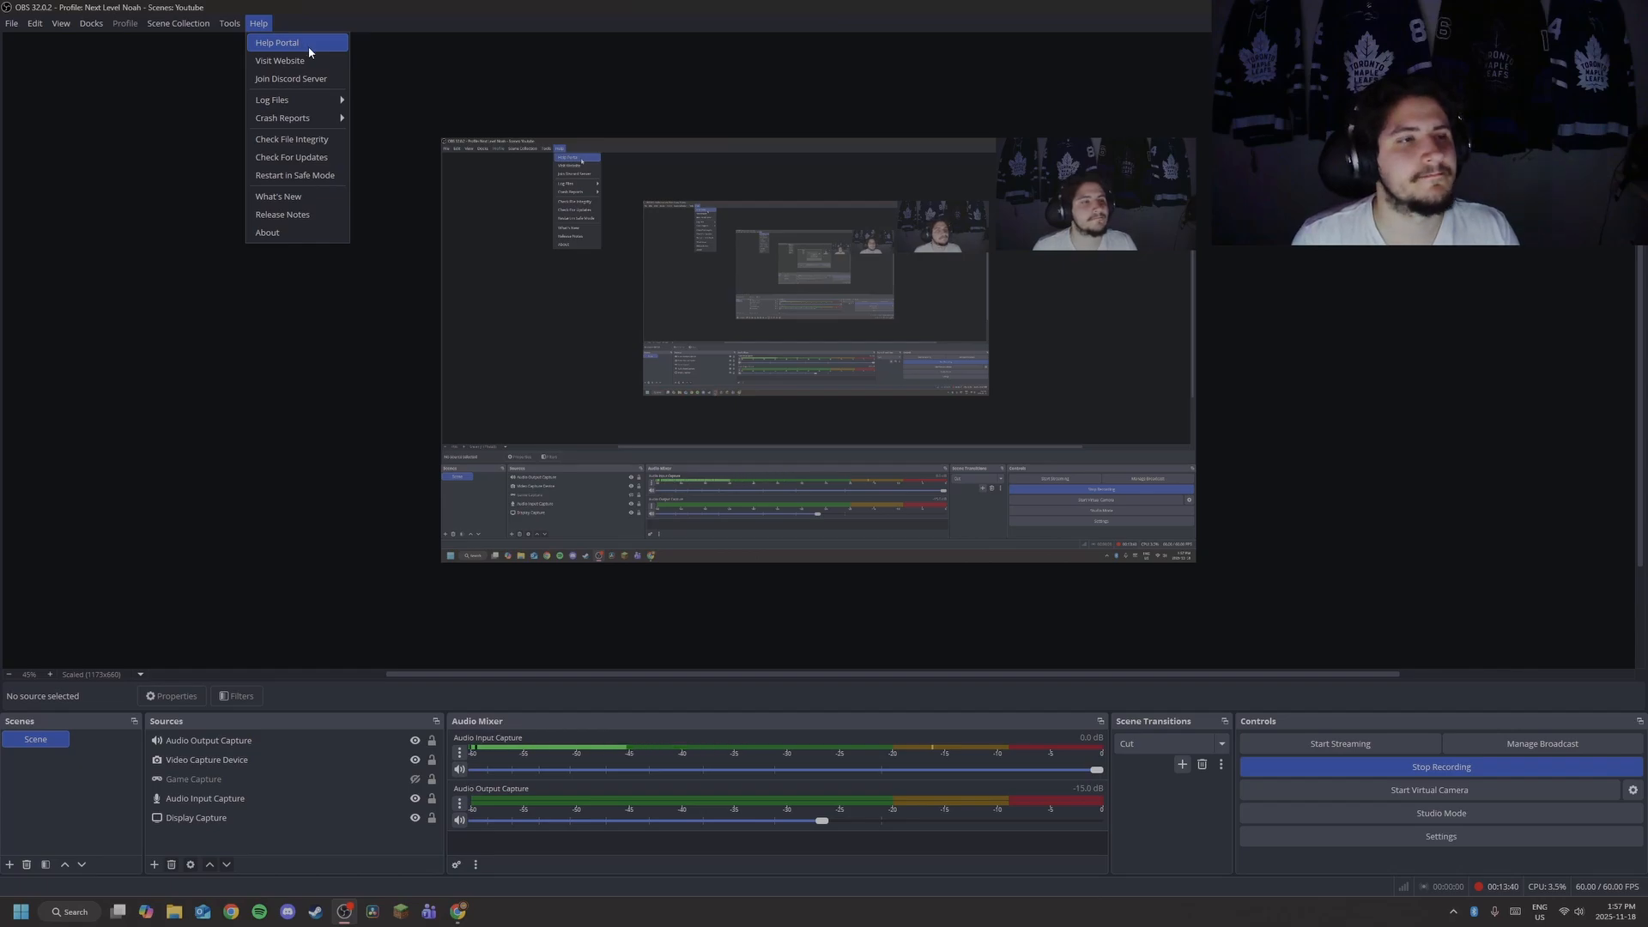
click(390, 55)
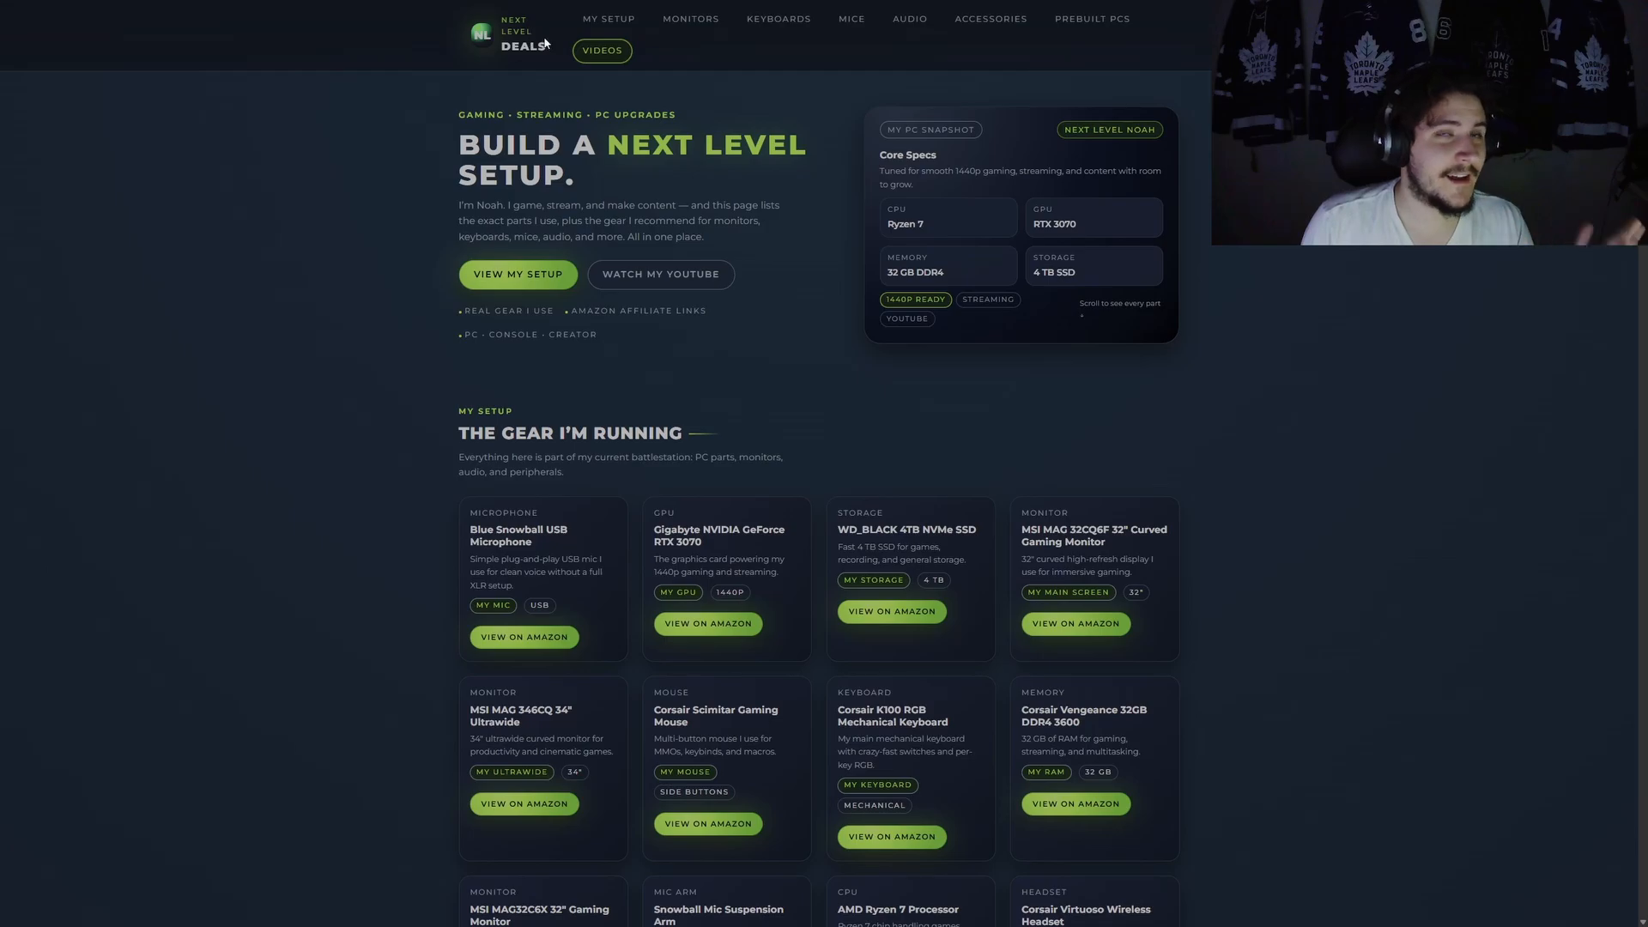
click(618, 24)
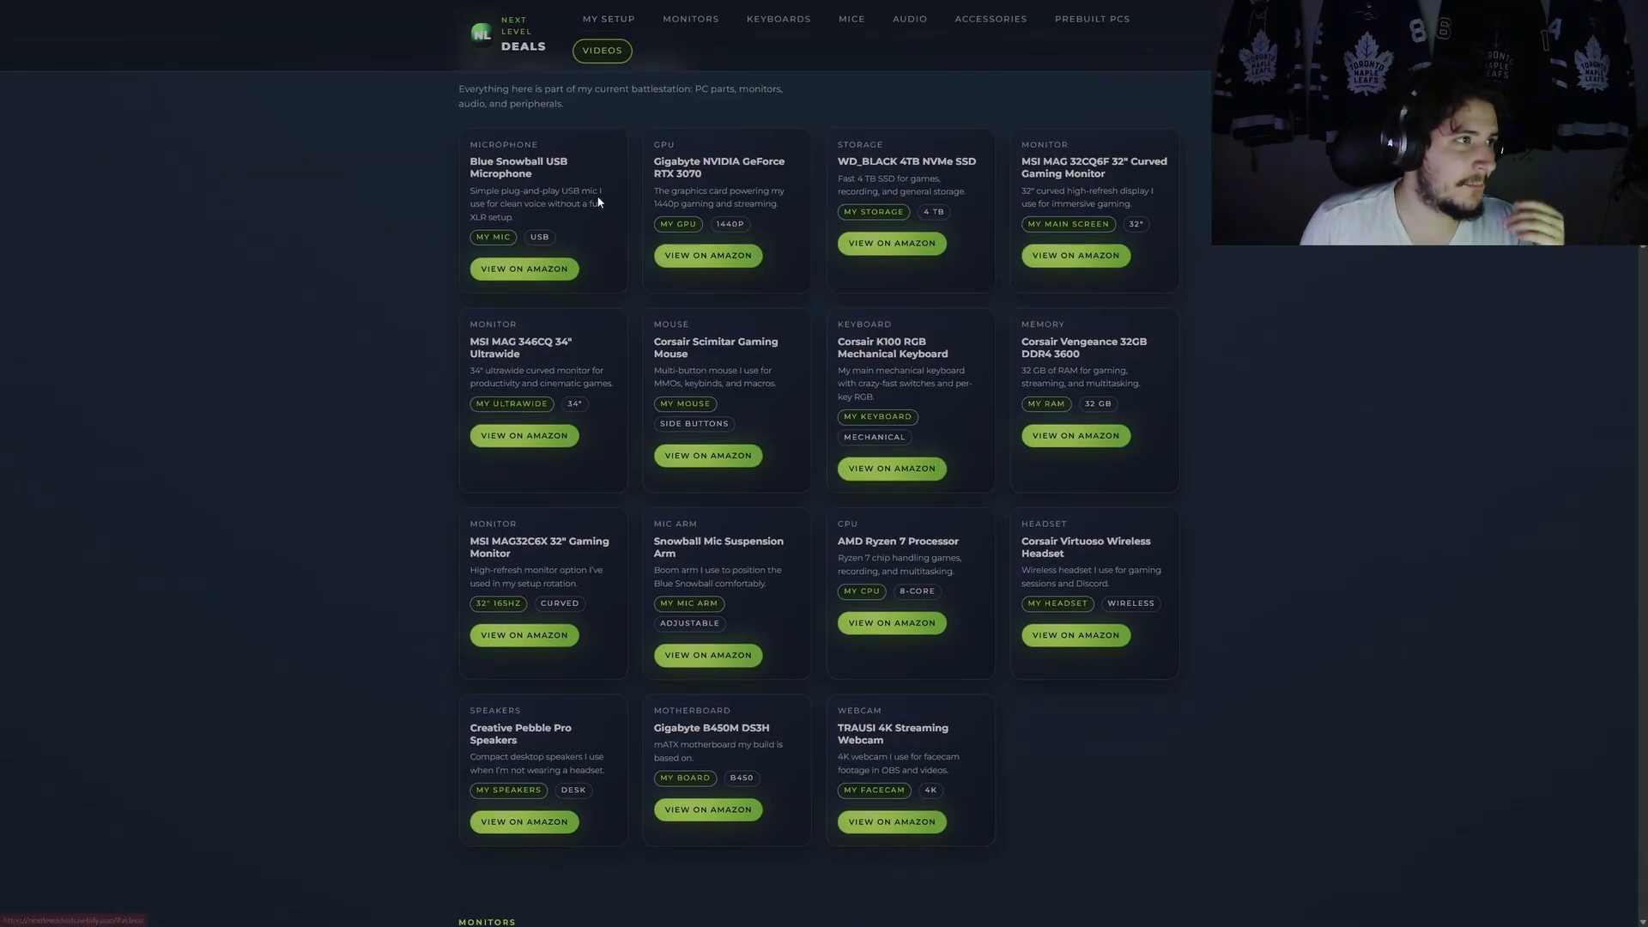
scroll(672, 361, up, 5)
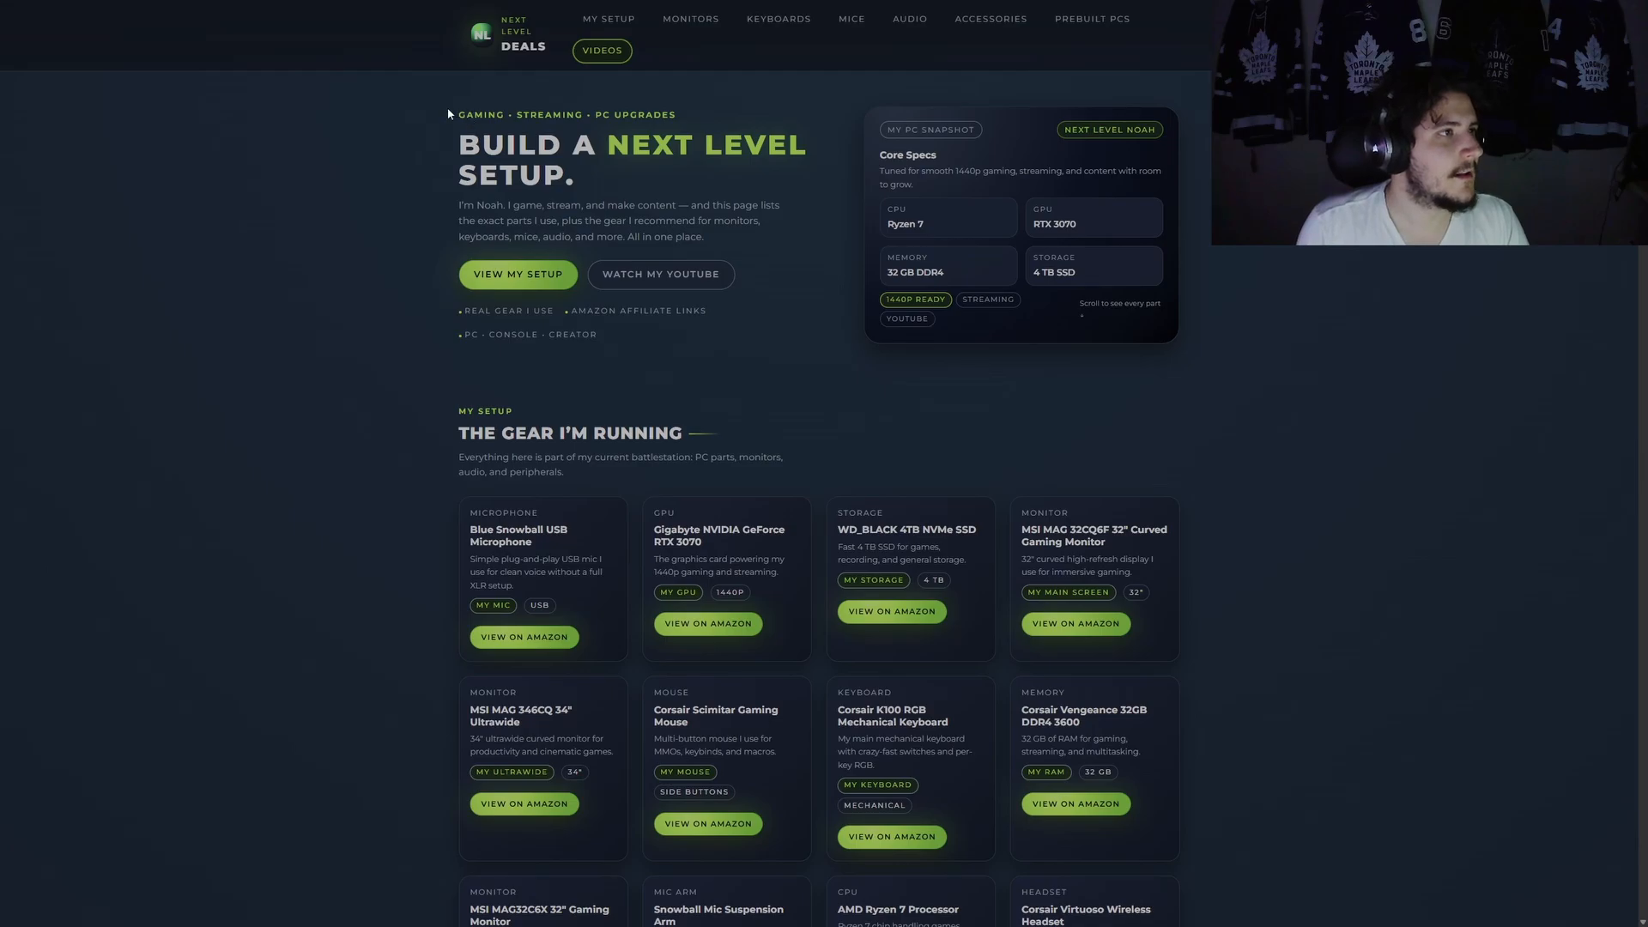
drag(430, 132, 663, 337)
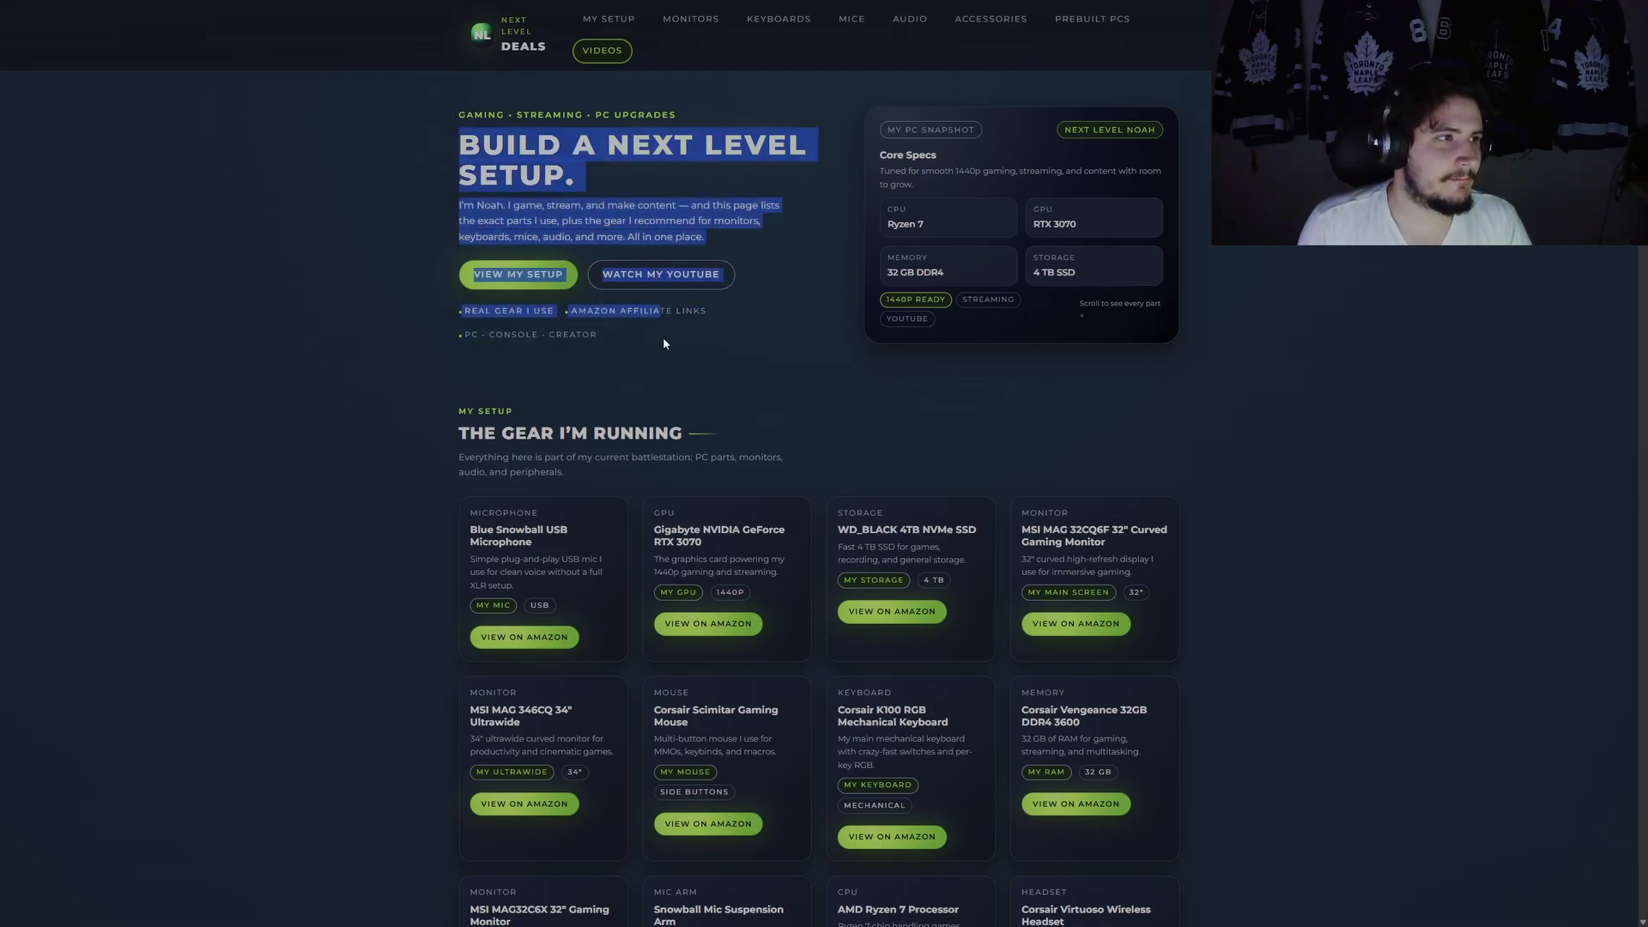
click(327, 243)
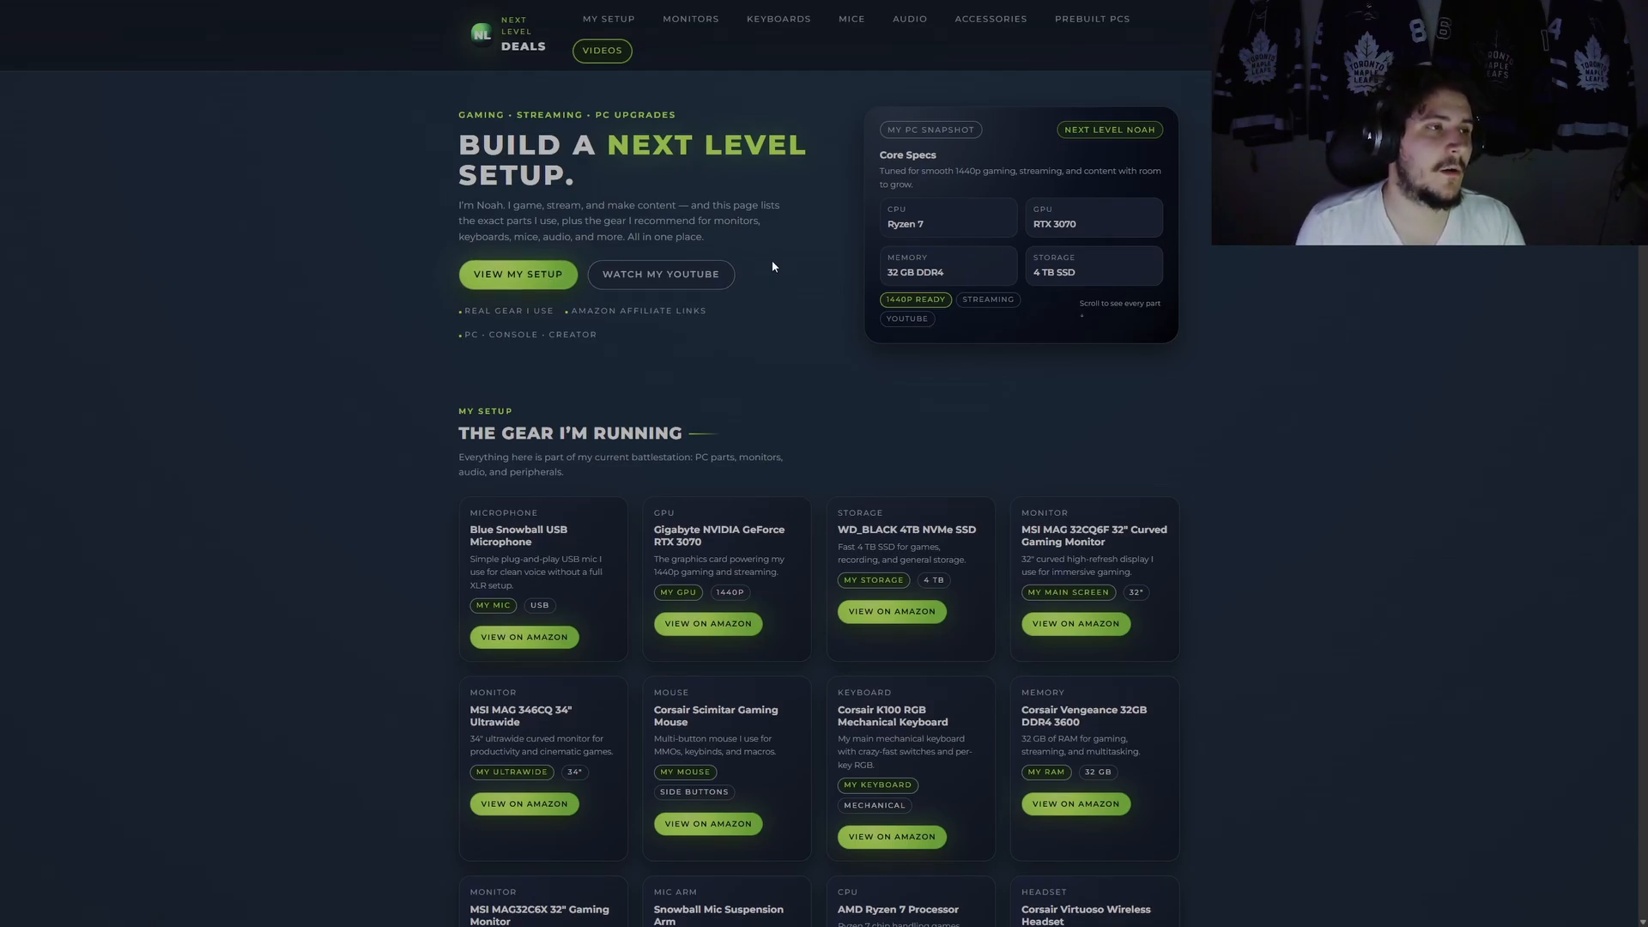
scroll(753, 471, down, 20)
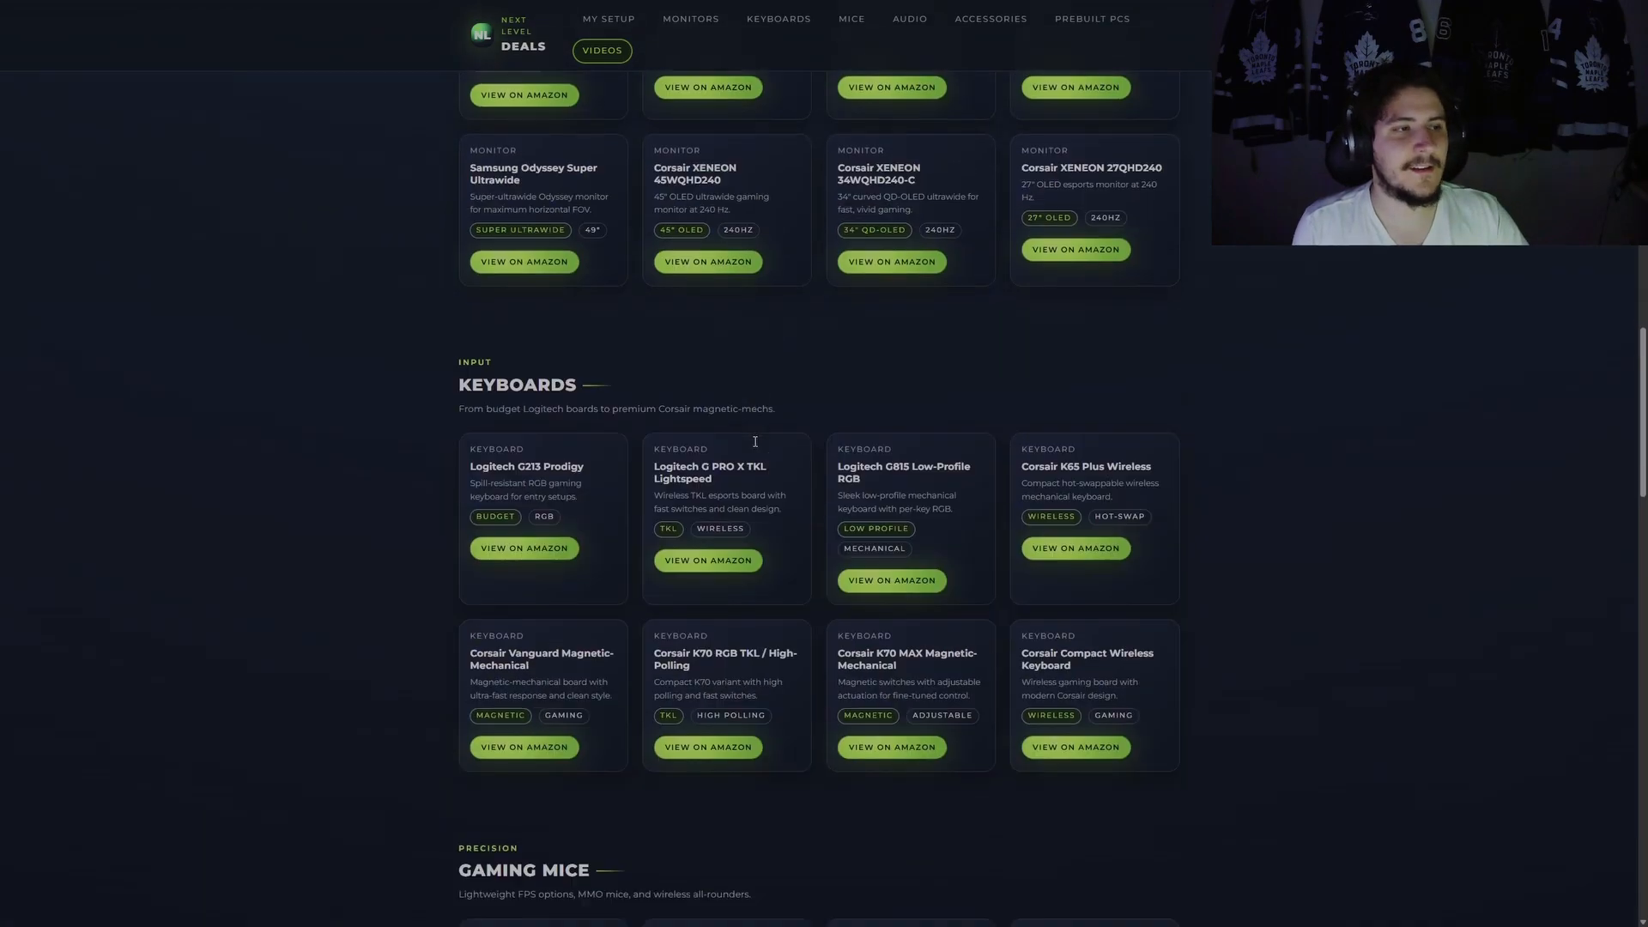
scroll(756, 443, up, 20)
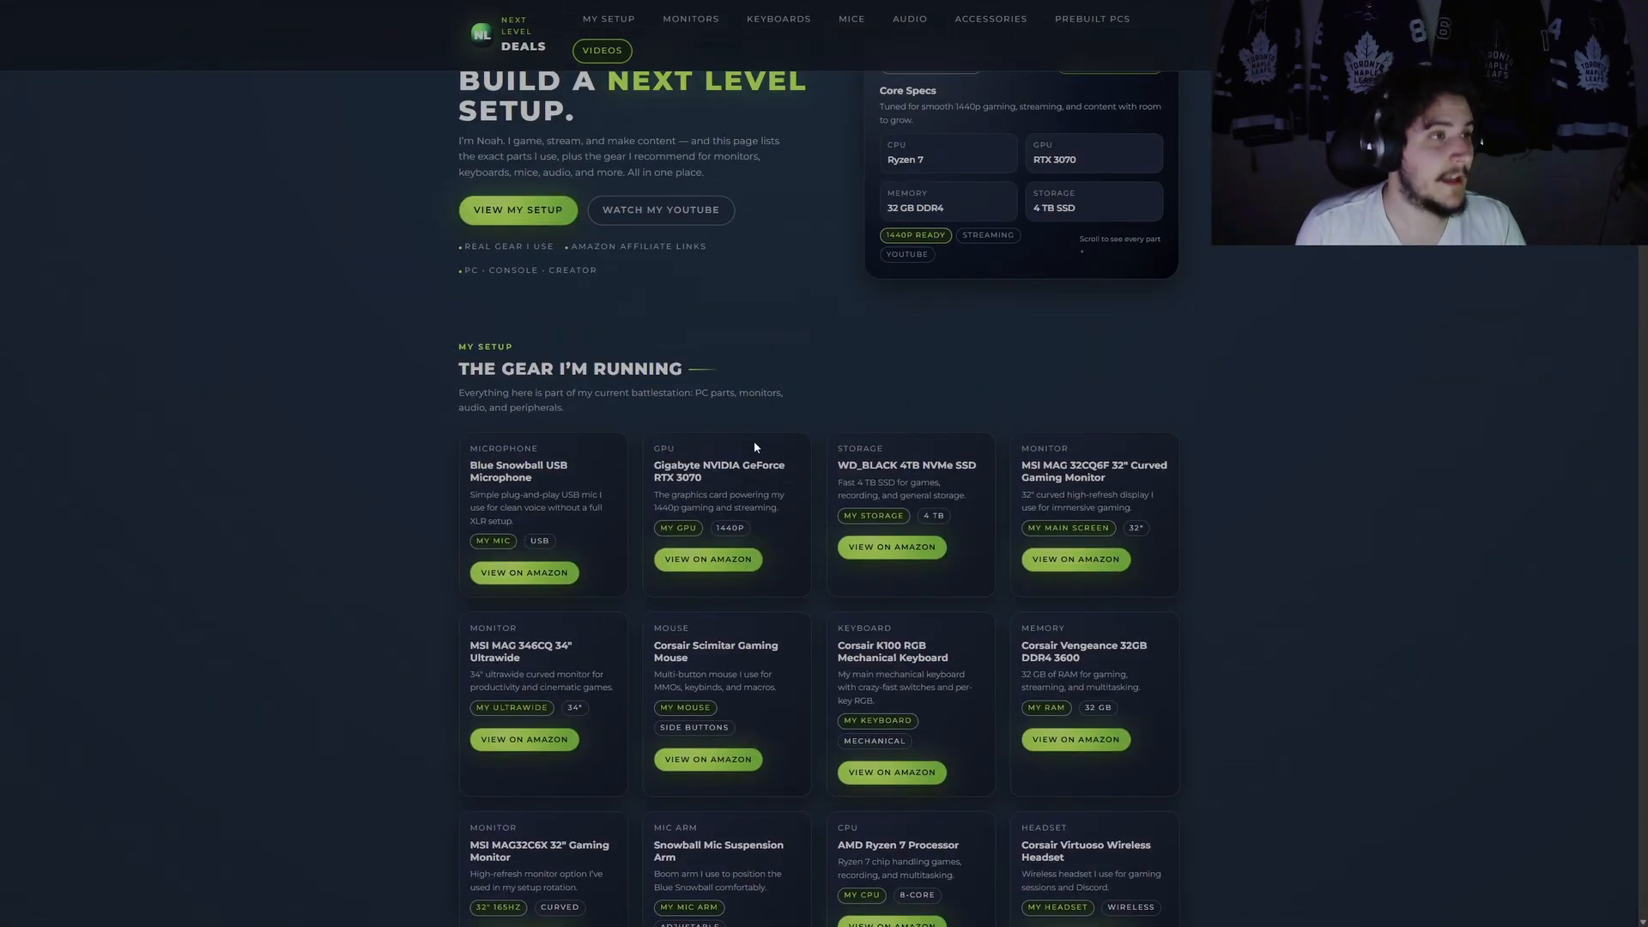
scroll(755, 446, up, 2)
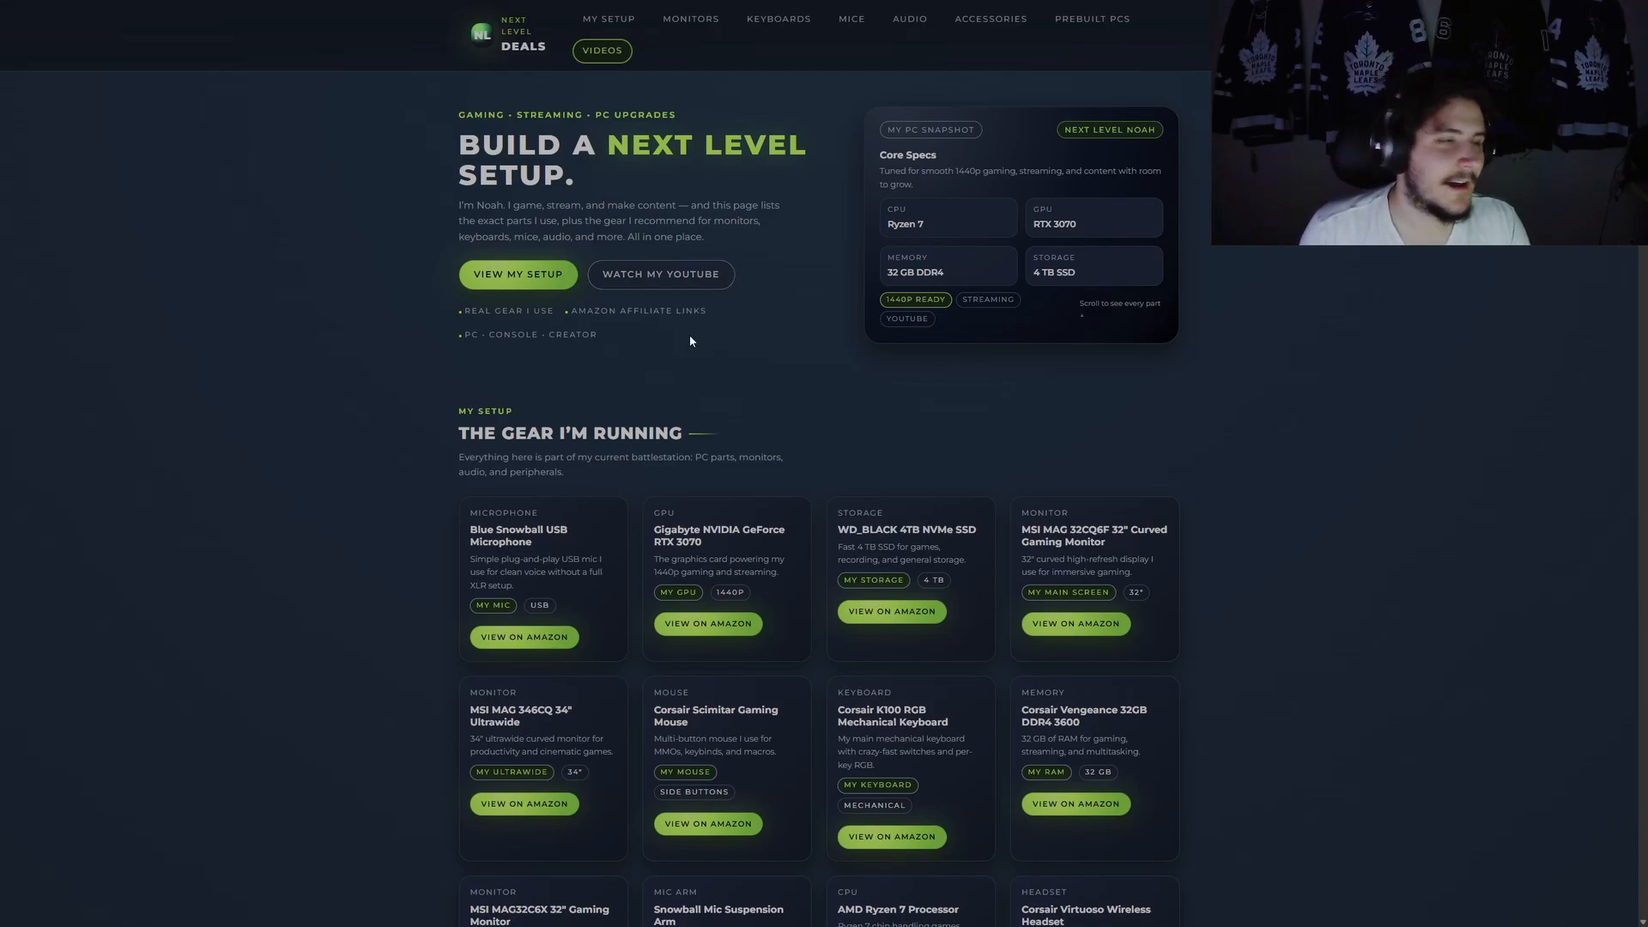
scroll(690, 335, down, 3)
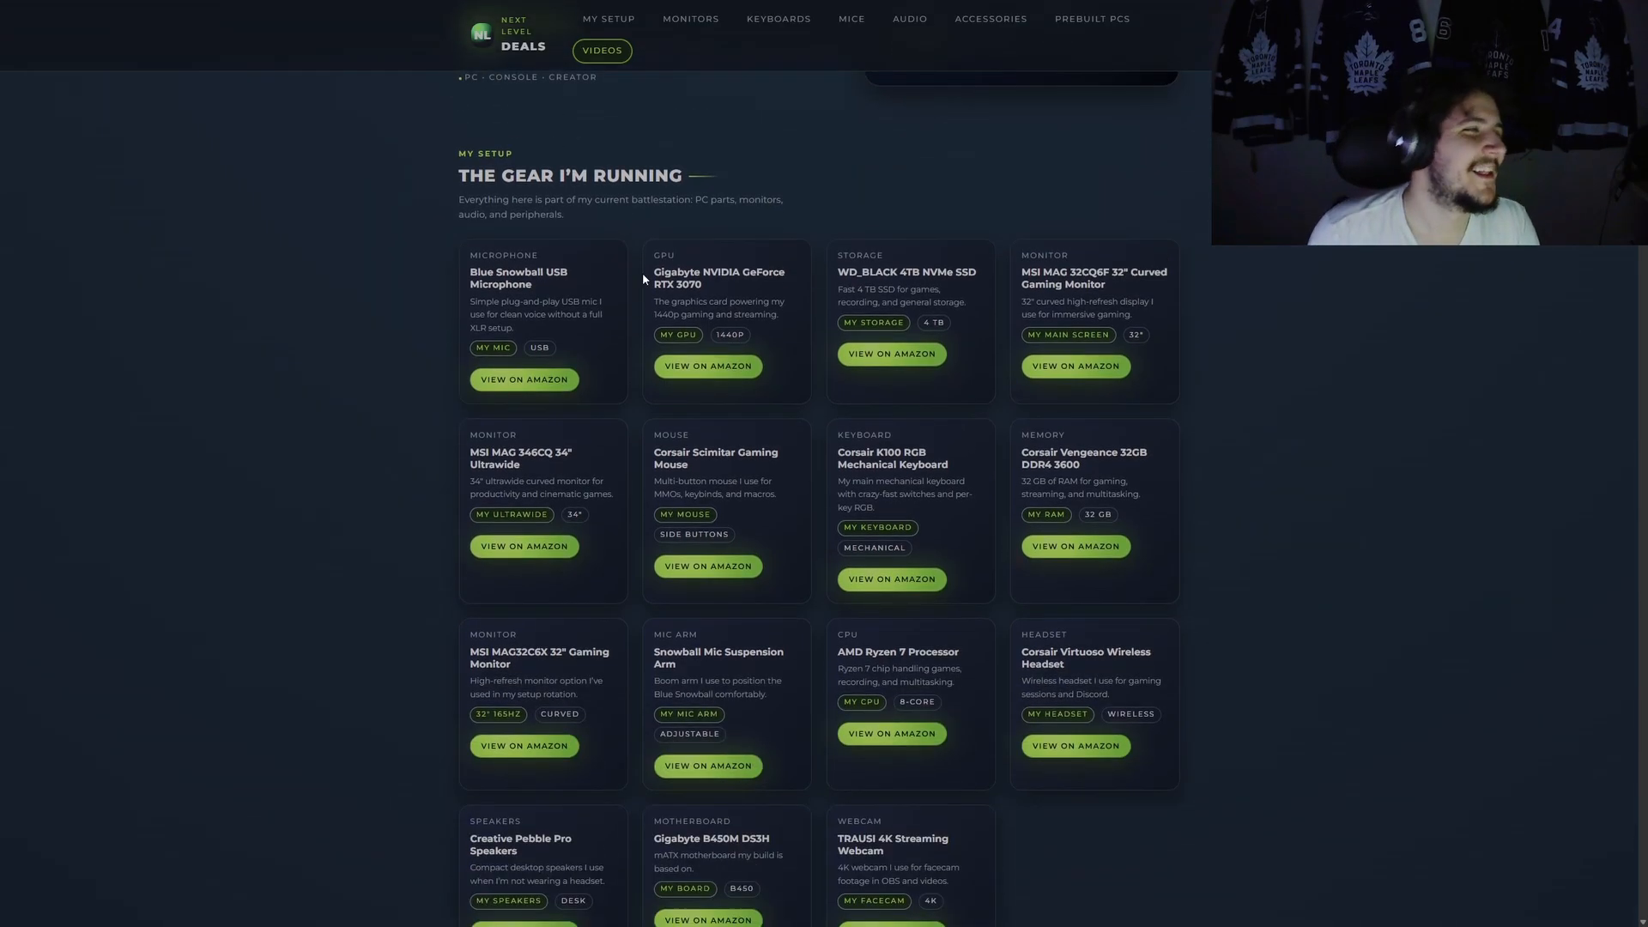
drag(455, 159, 686, 205)
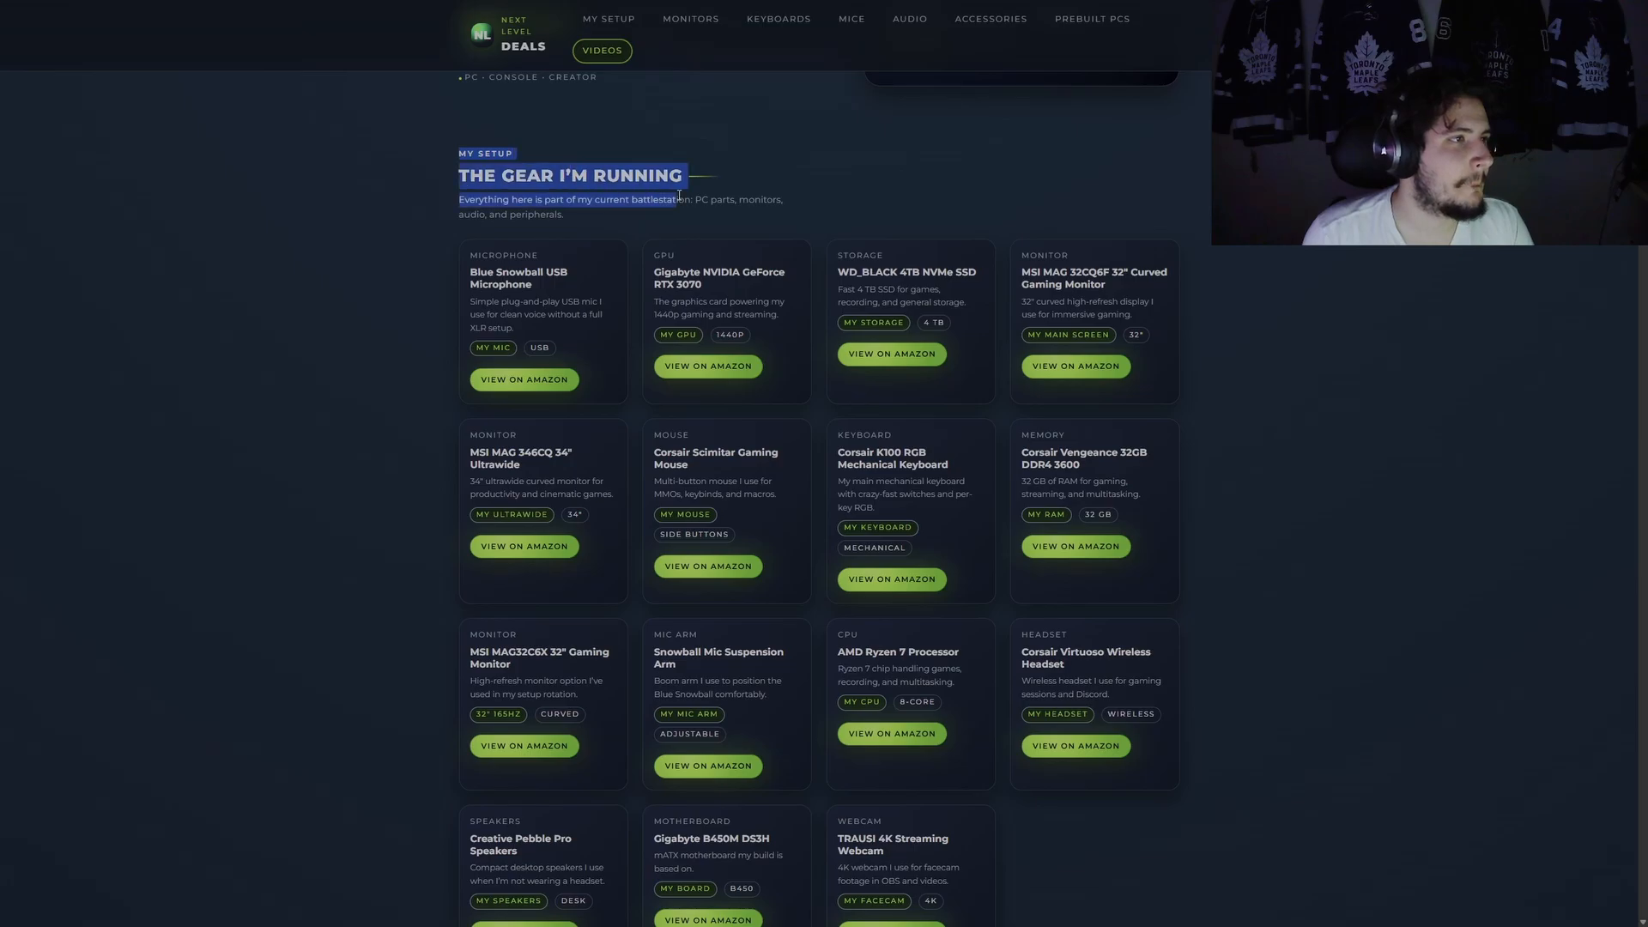
scroll(763, 151, down, 2)
scroll(764, 151, up, 2)
click(405, 202)
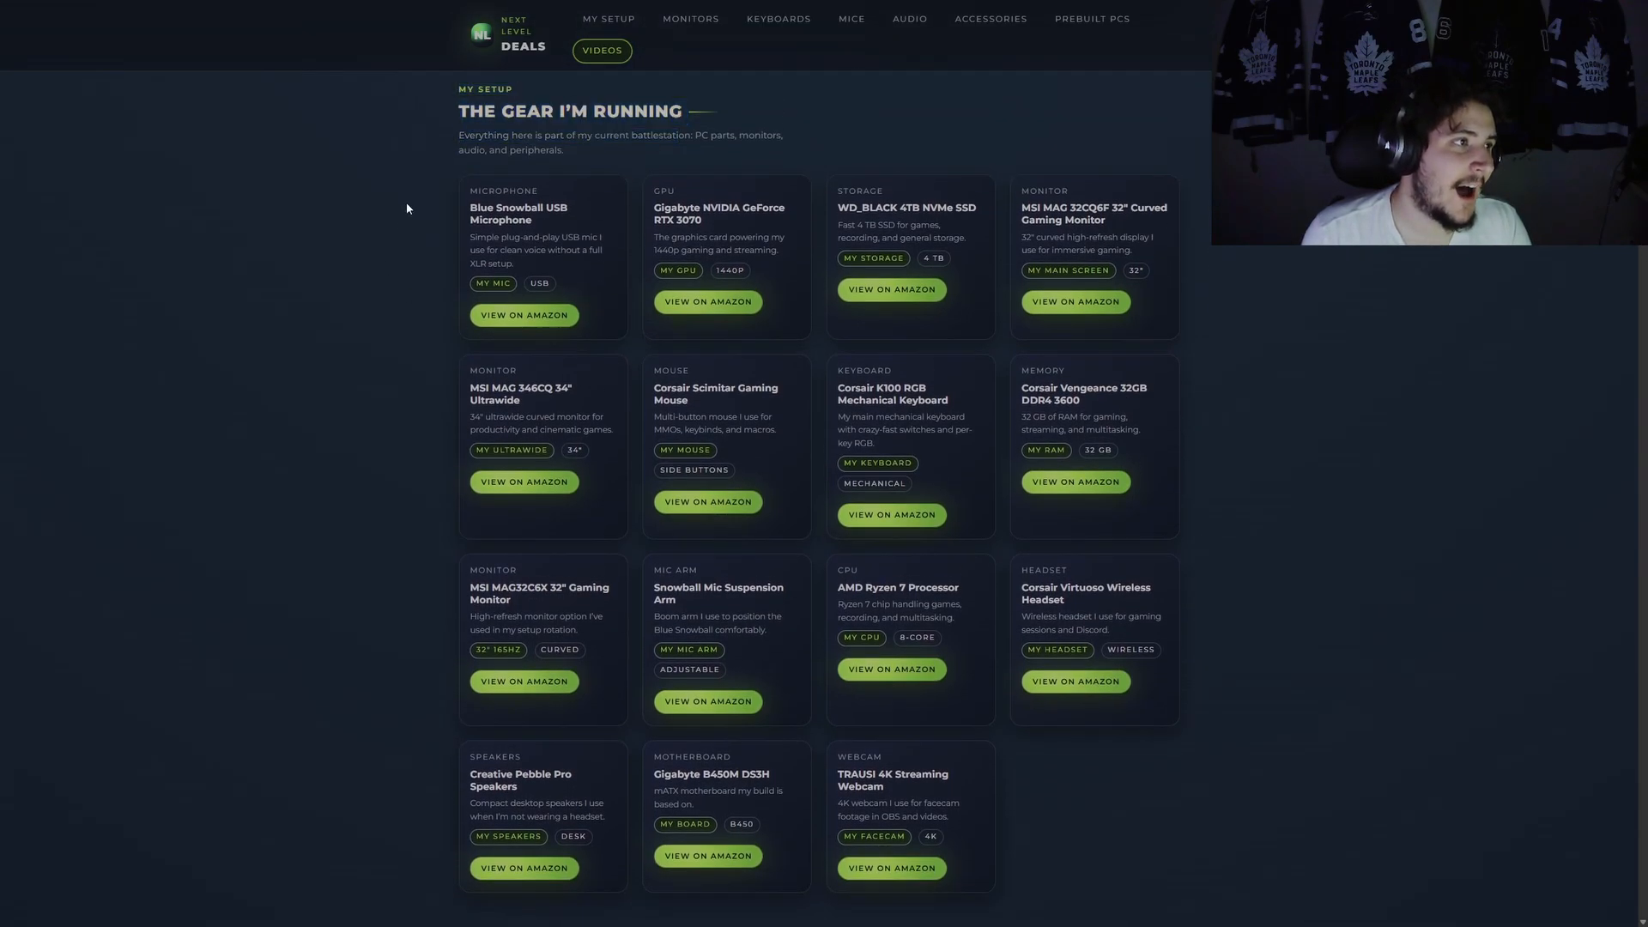
scroll(785, 234, down, 3)
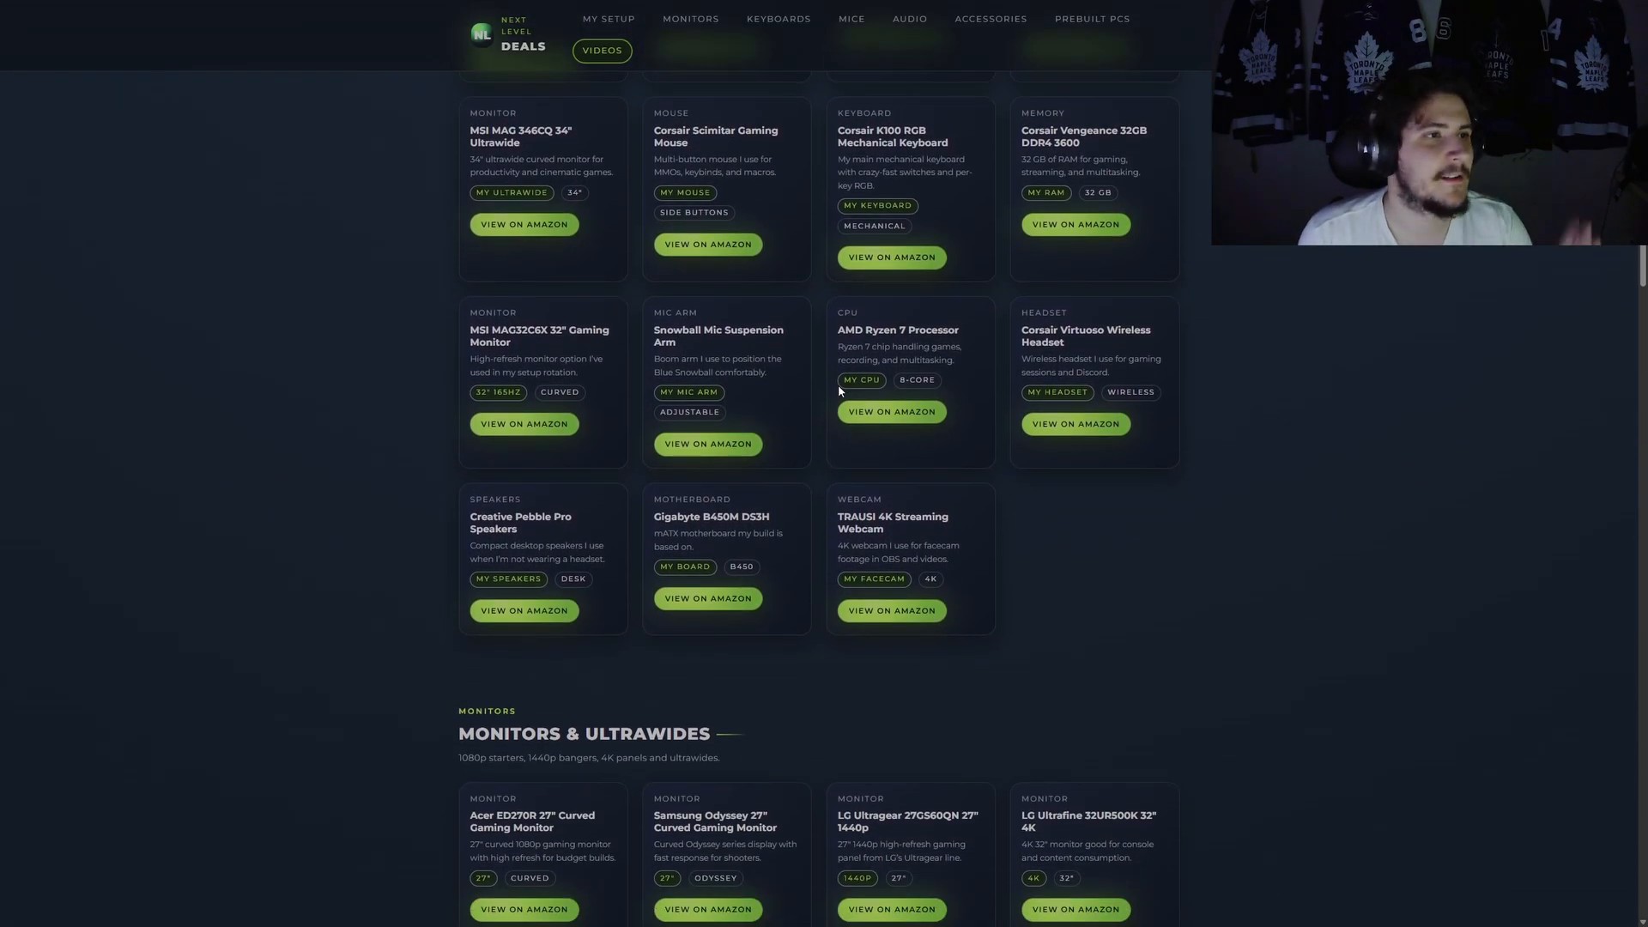
scroll(784, 377, down, 2)
scroll(738, 249, down, 1)
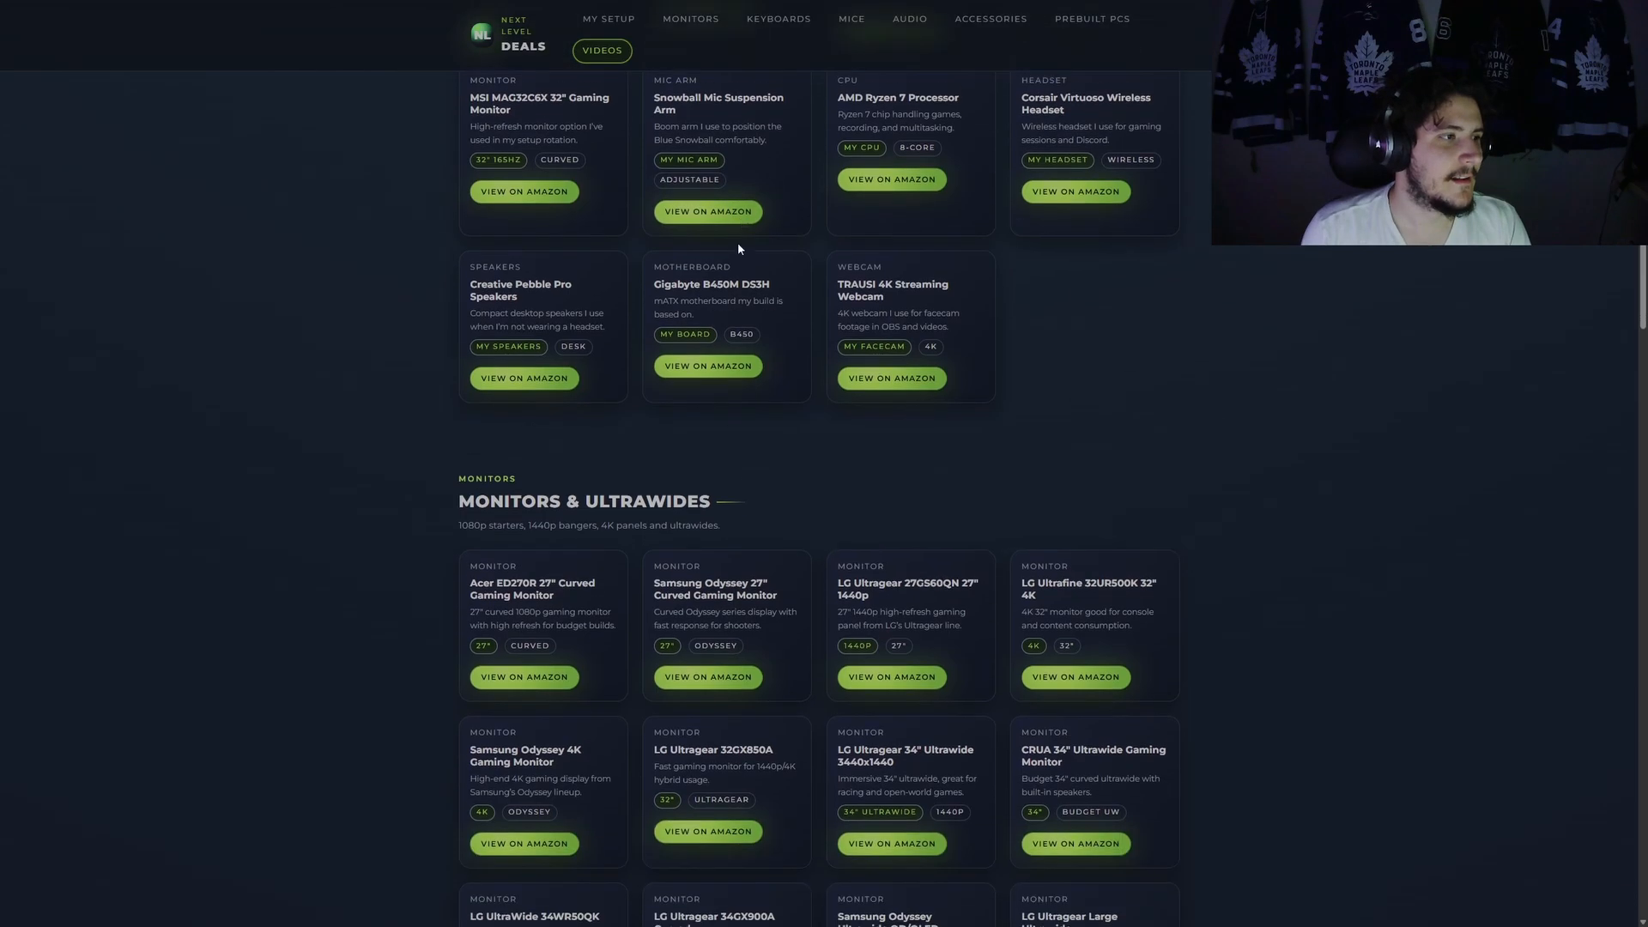
scroll(704, 274, down, 3)
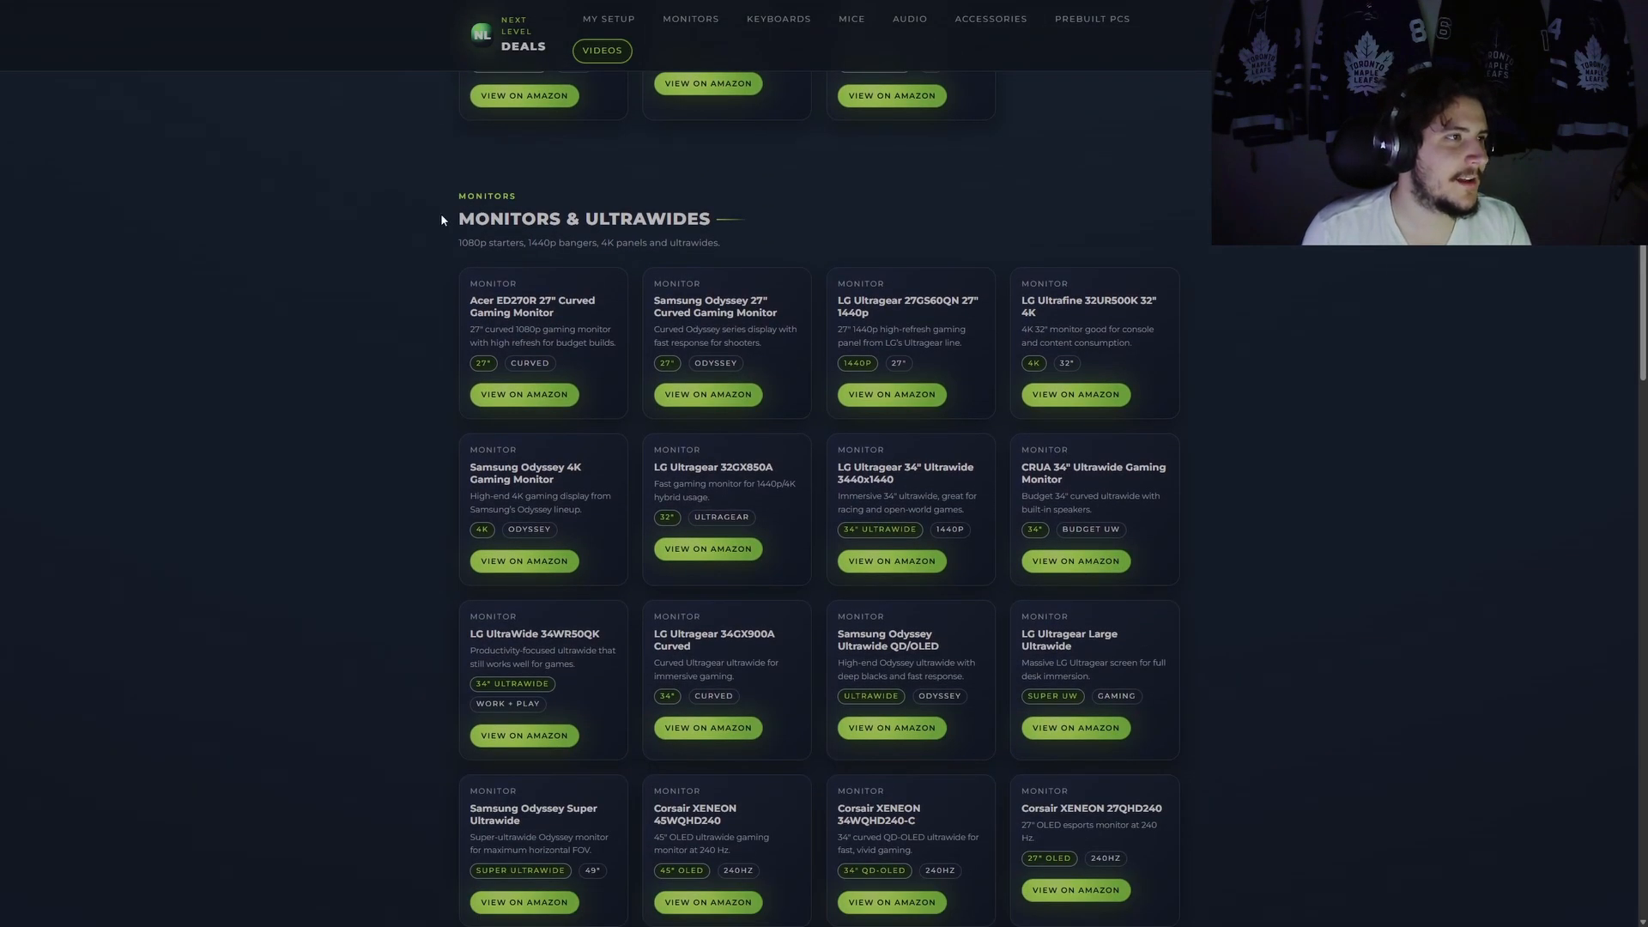
scroll(440, 220, down, 2)
scroll(427, 85, up, 2)
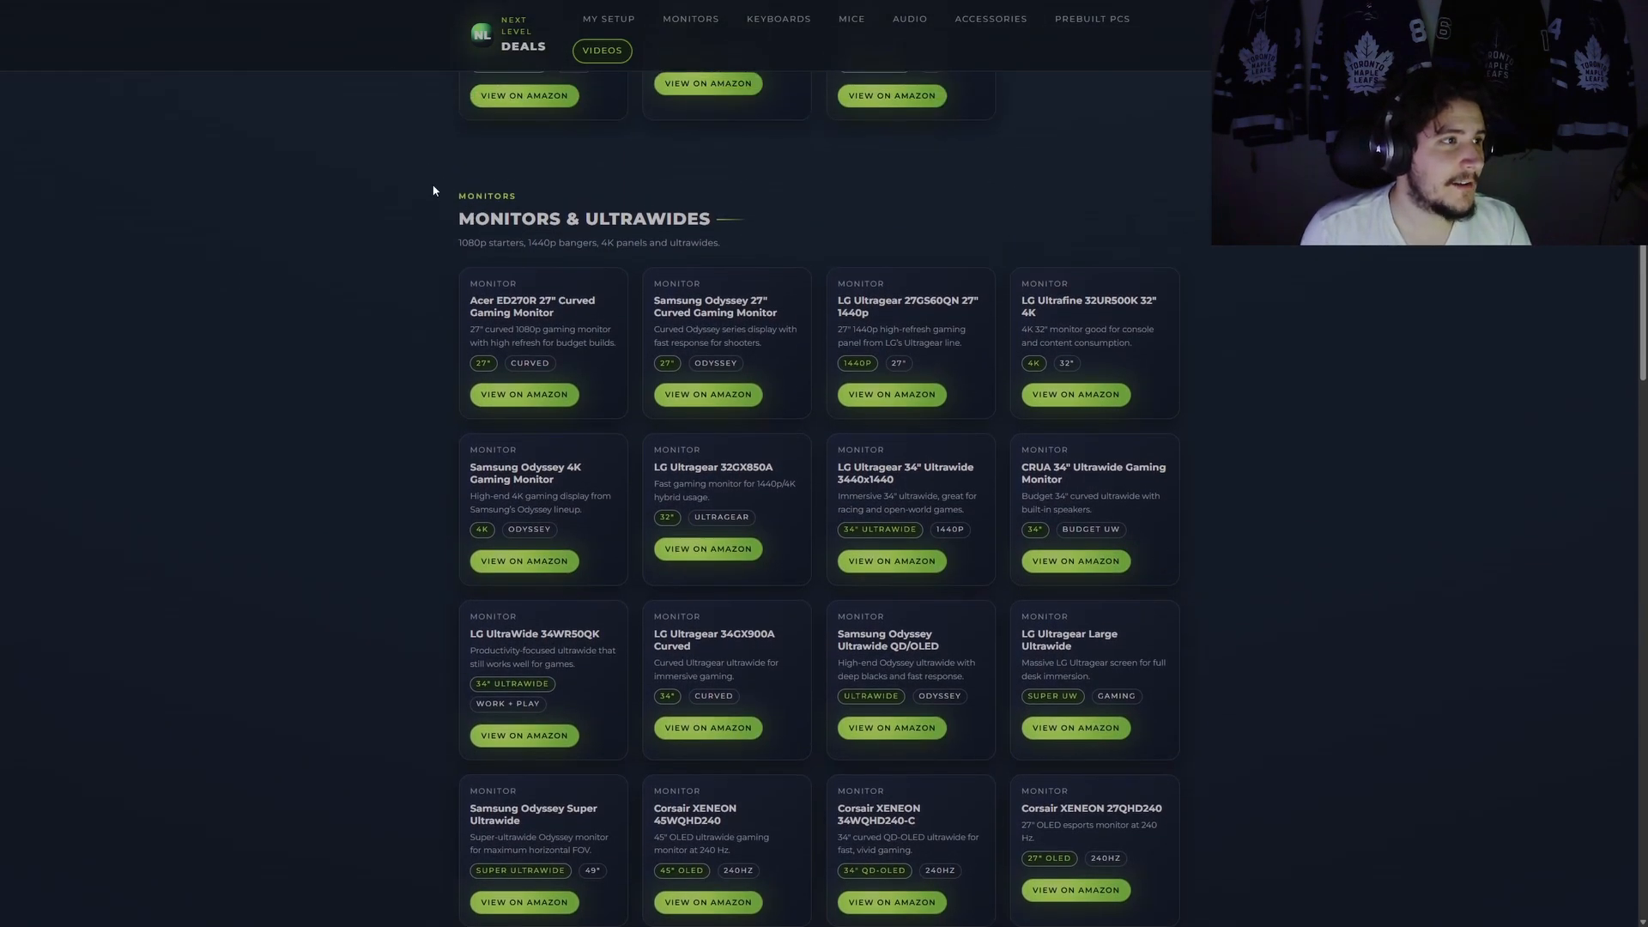
scroll(434, 189, up, 1)
scroll(656, 360, down, 12)
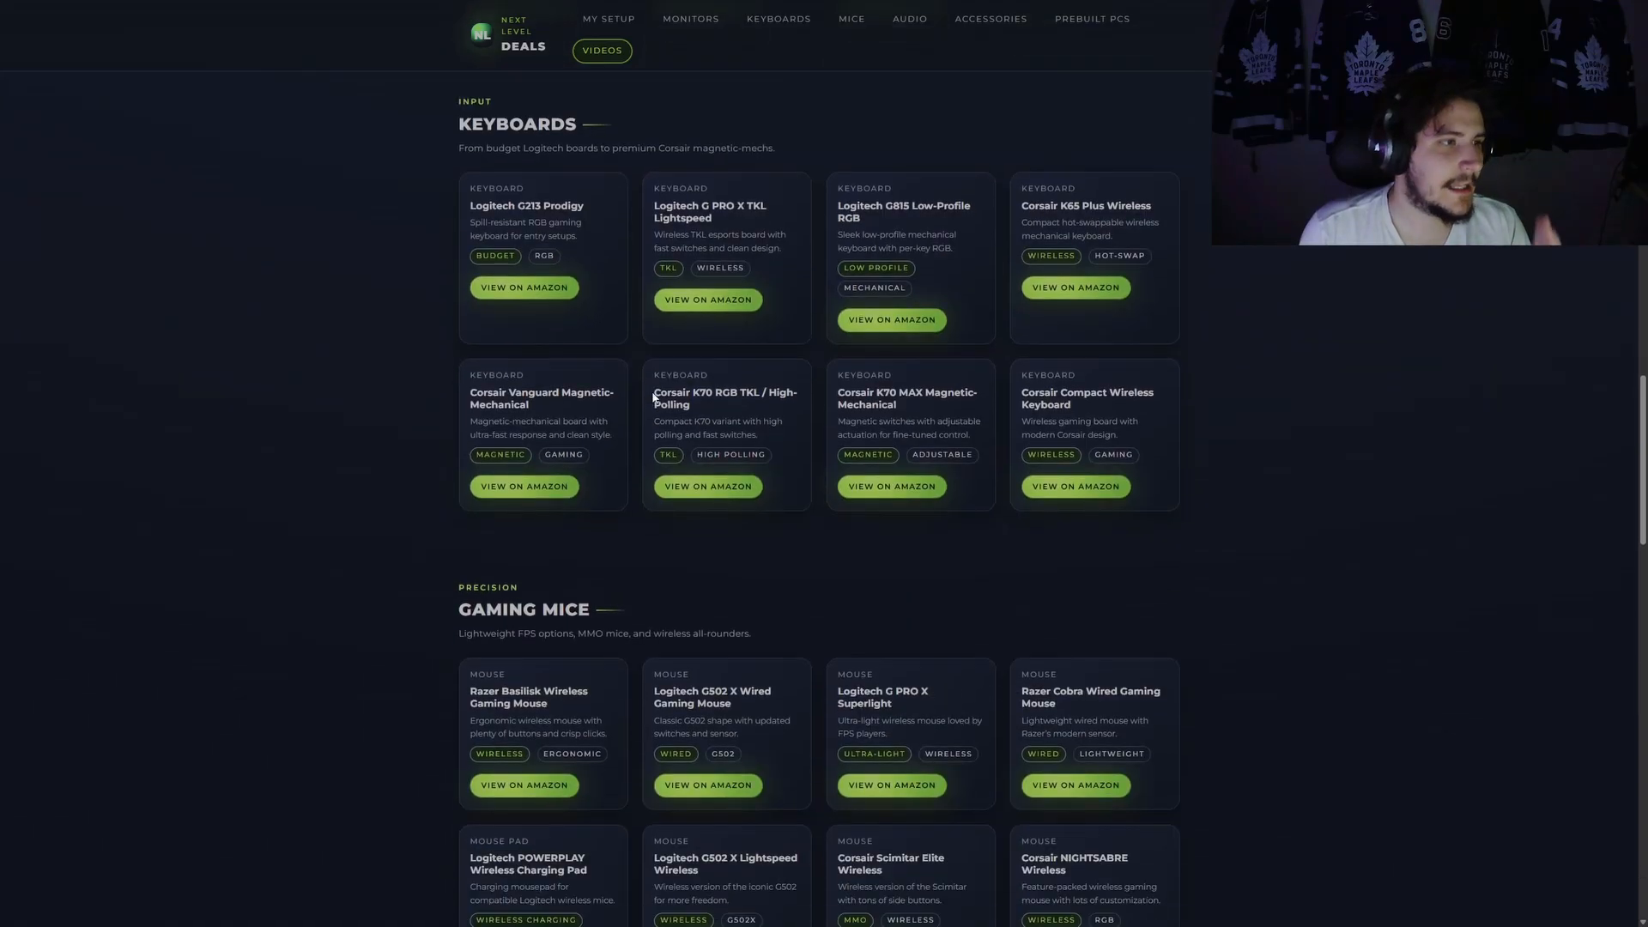
scroll(601, 429, down, 3)
scroll(585, 395, down, 5)
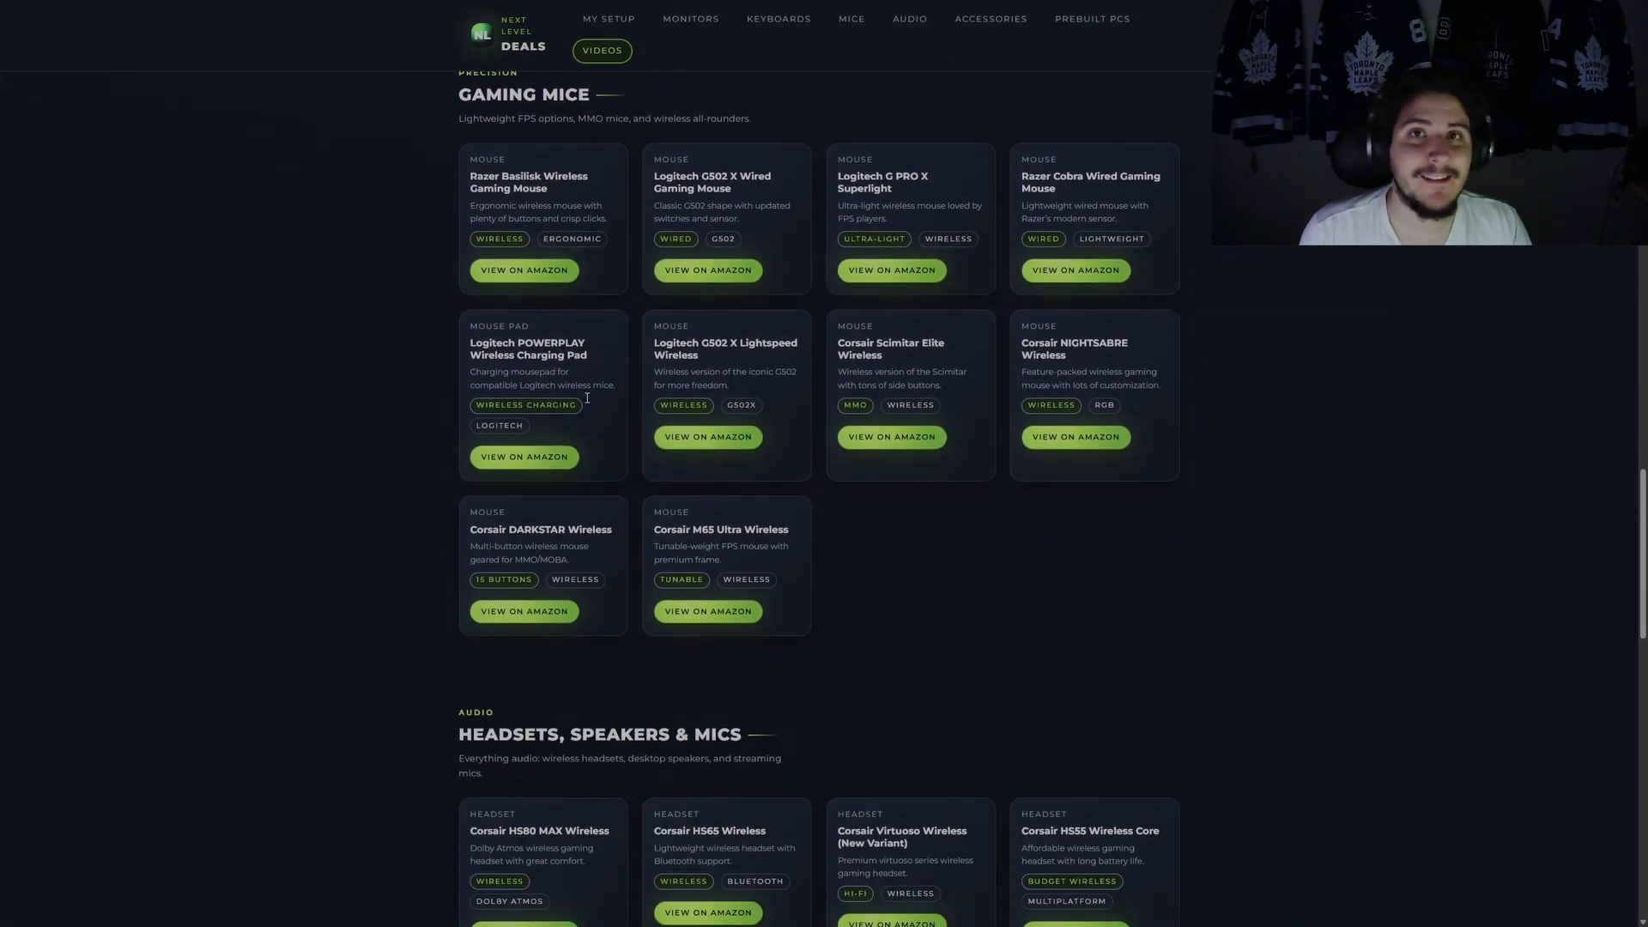
scroll(635, 525, down, 4)
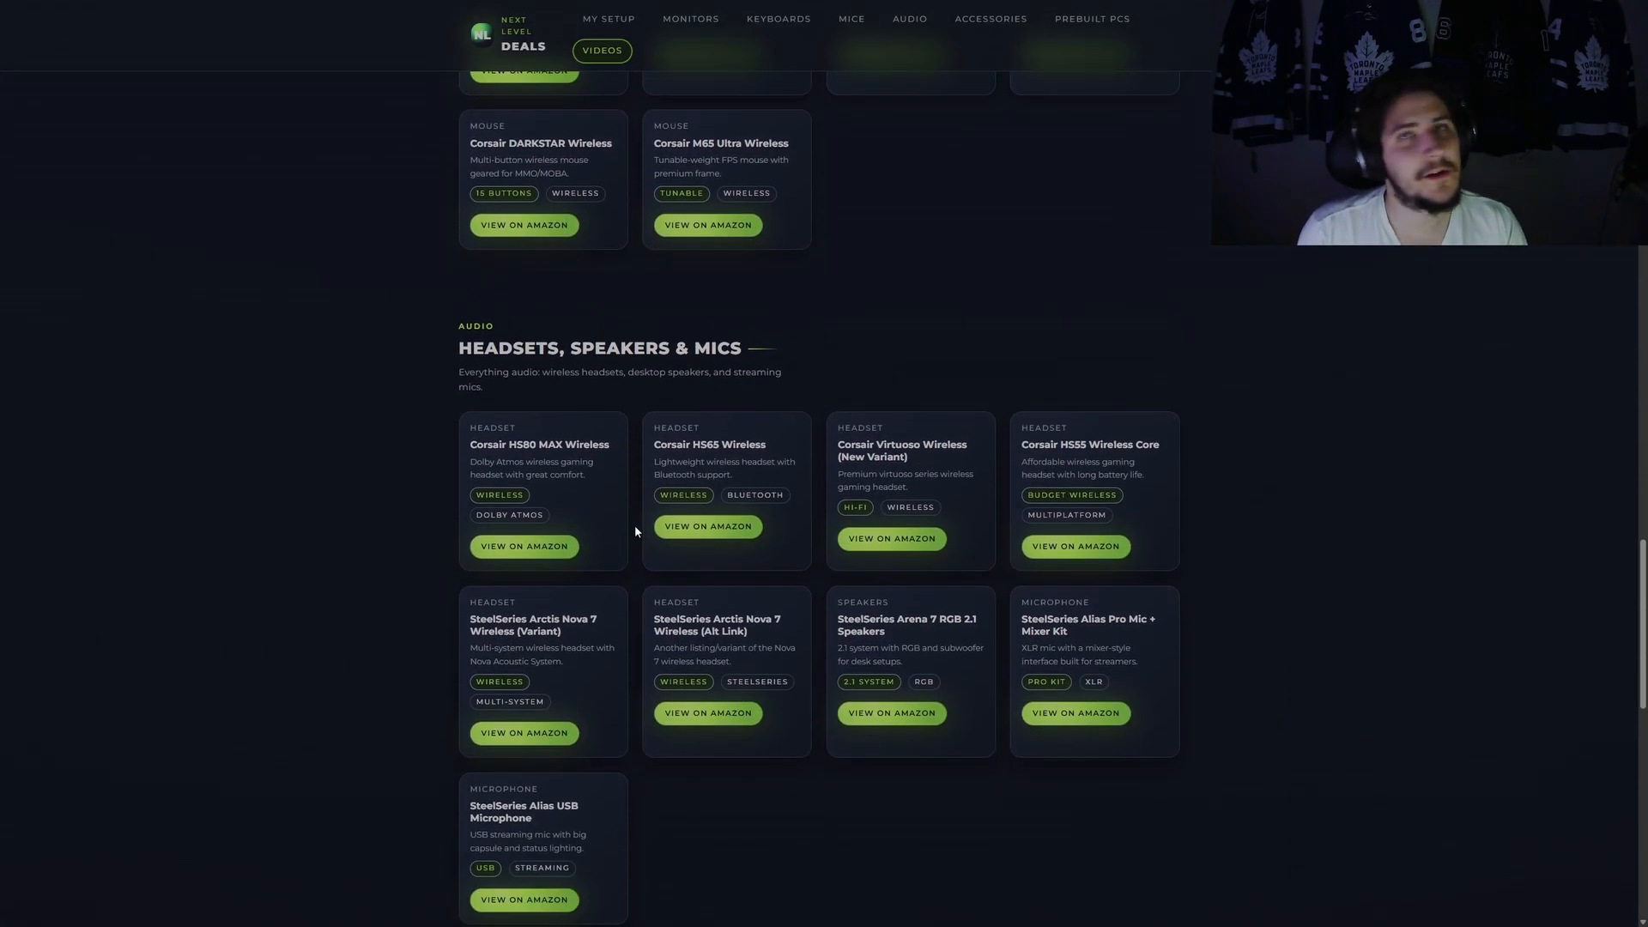
scroll(635, 530, down, 10)
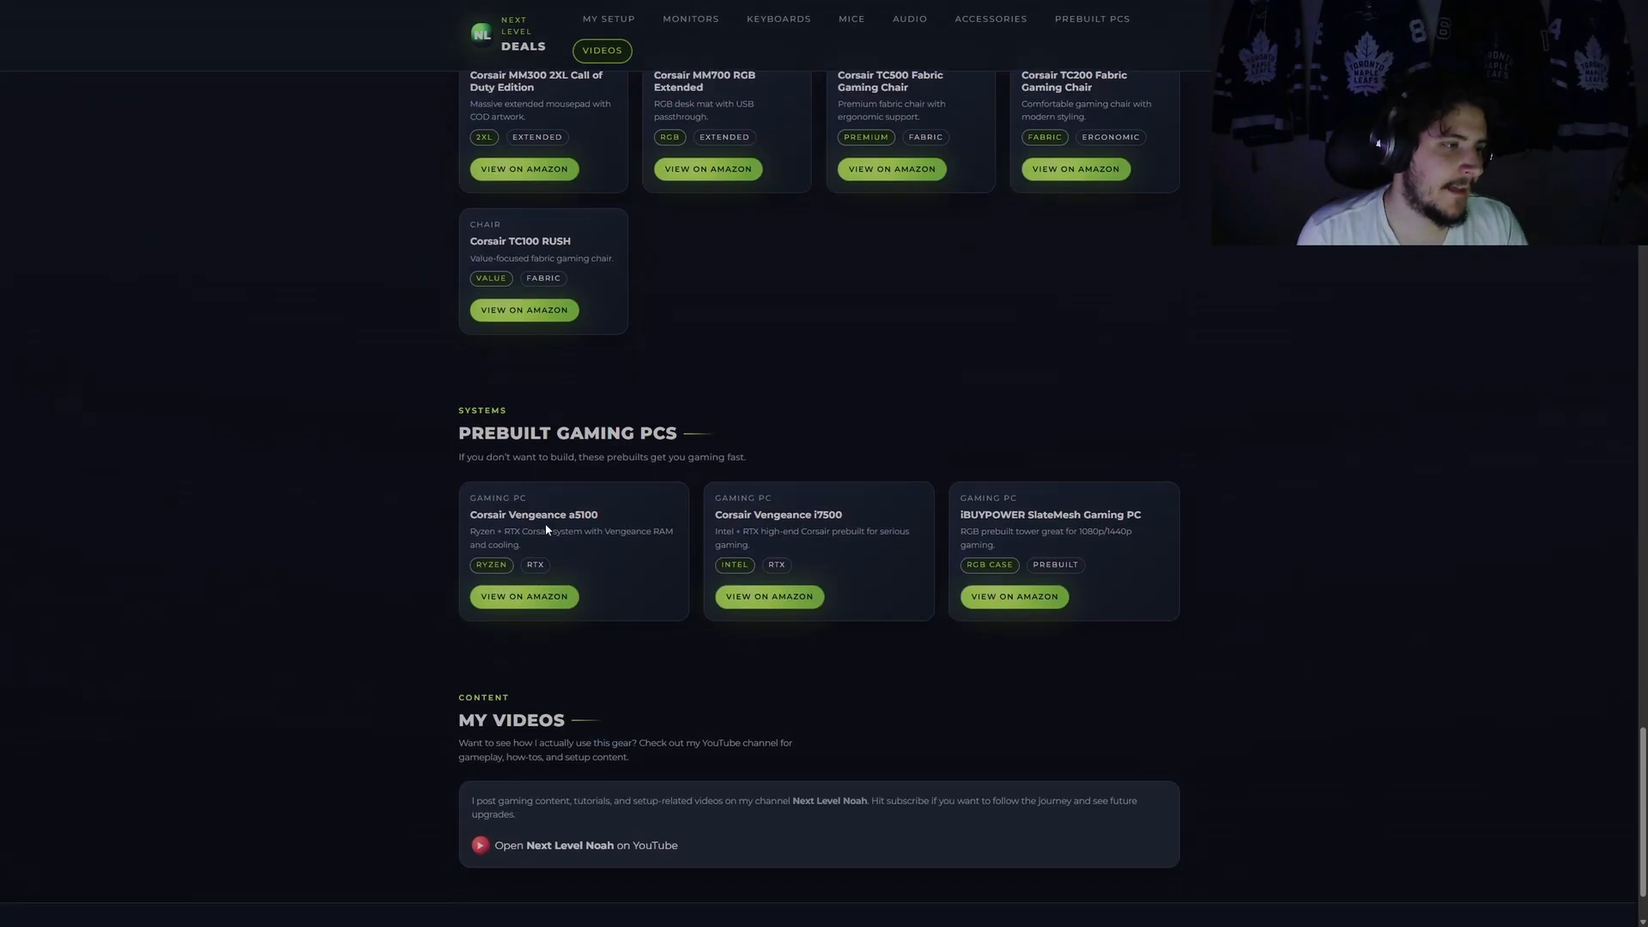
scroll(773, 455, down, 1)
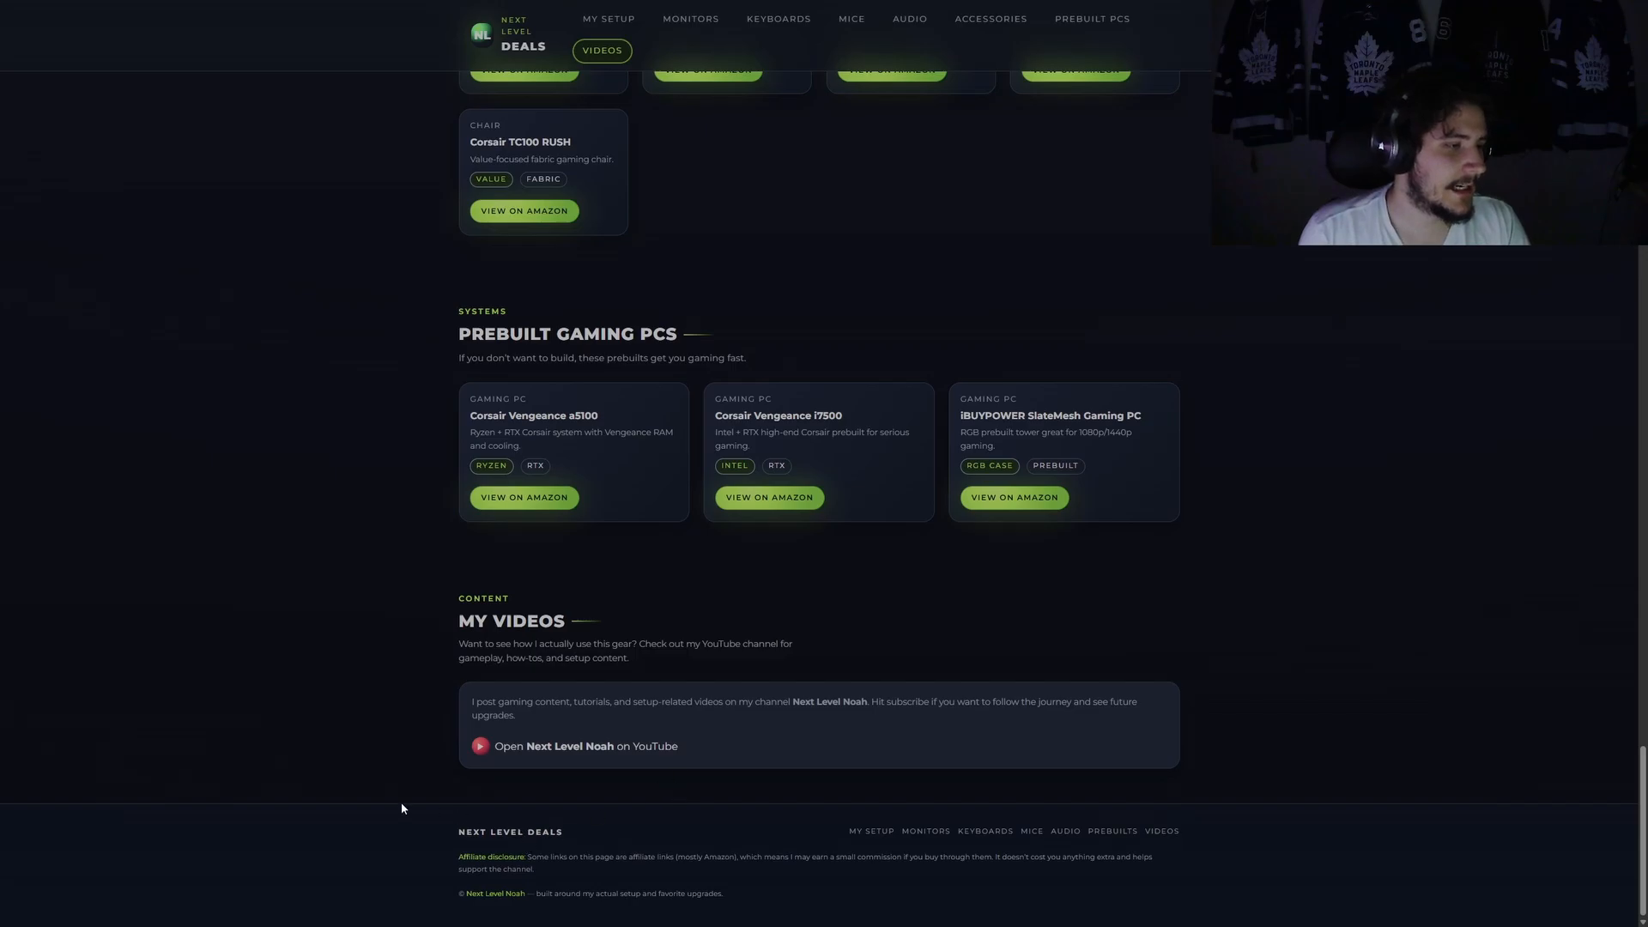
scroll(918, 609, up, 20)
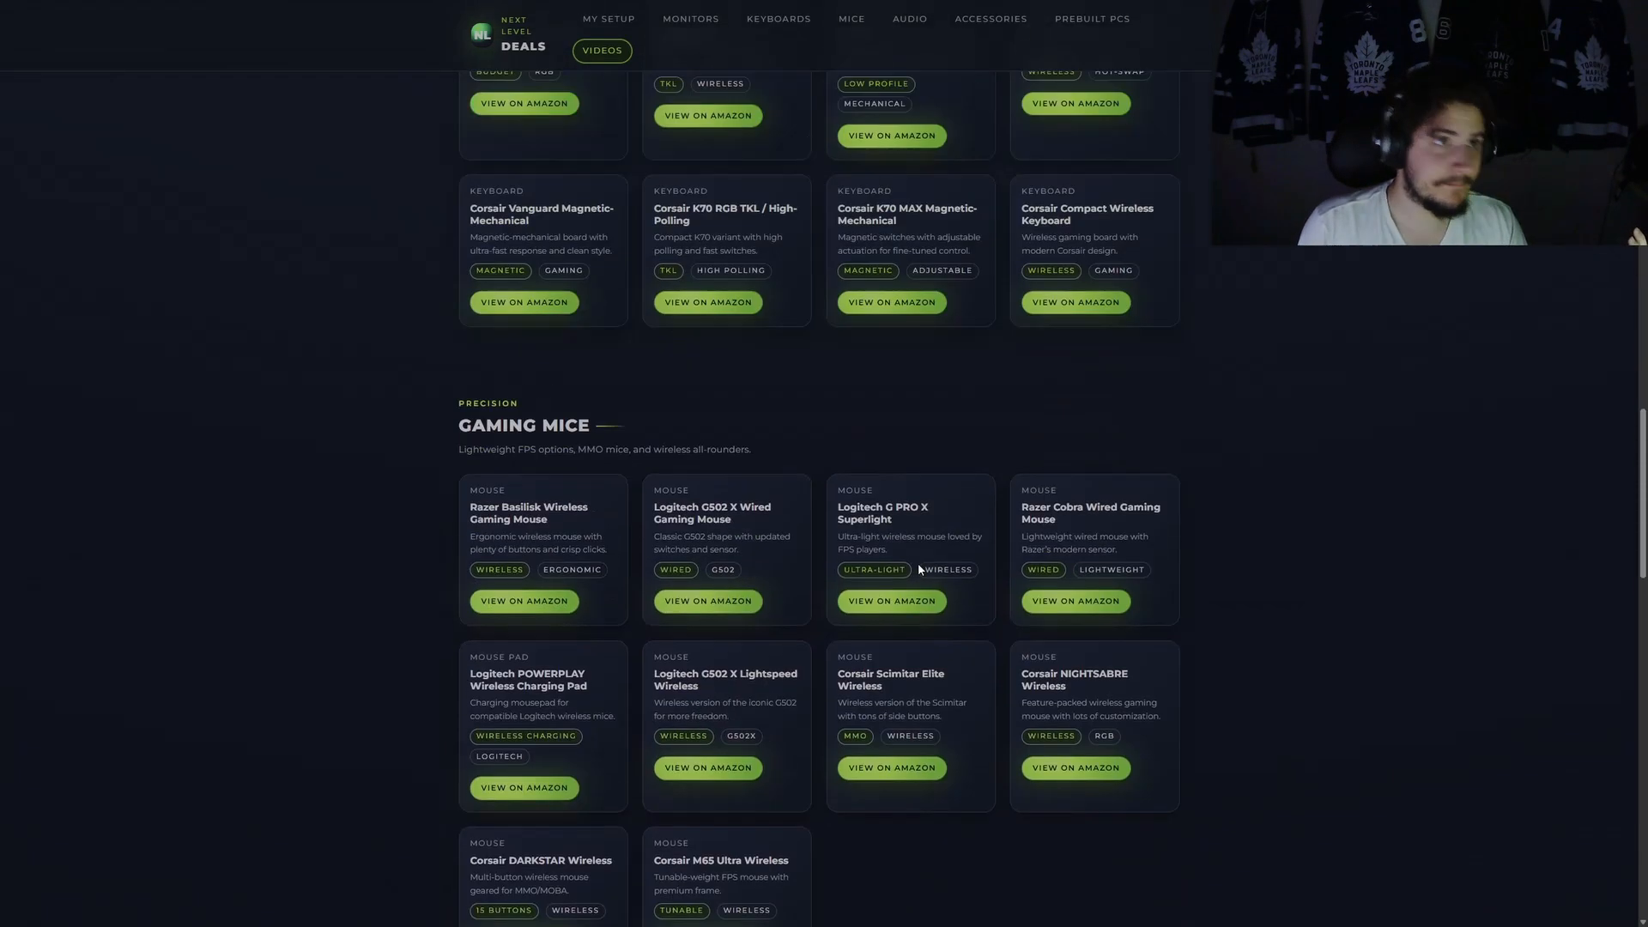
scroll(918, 563, up, 20)
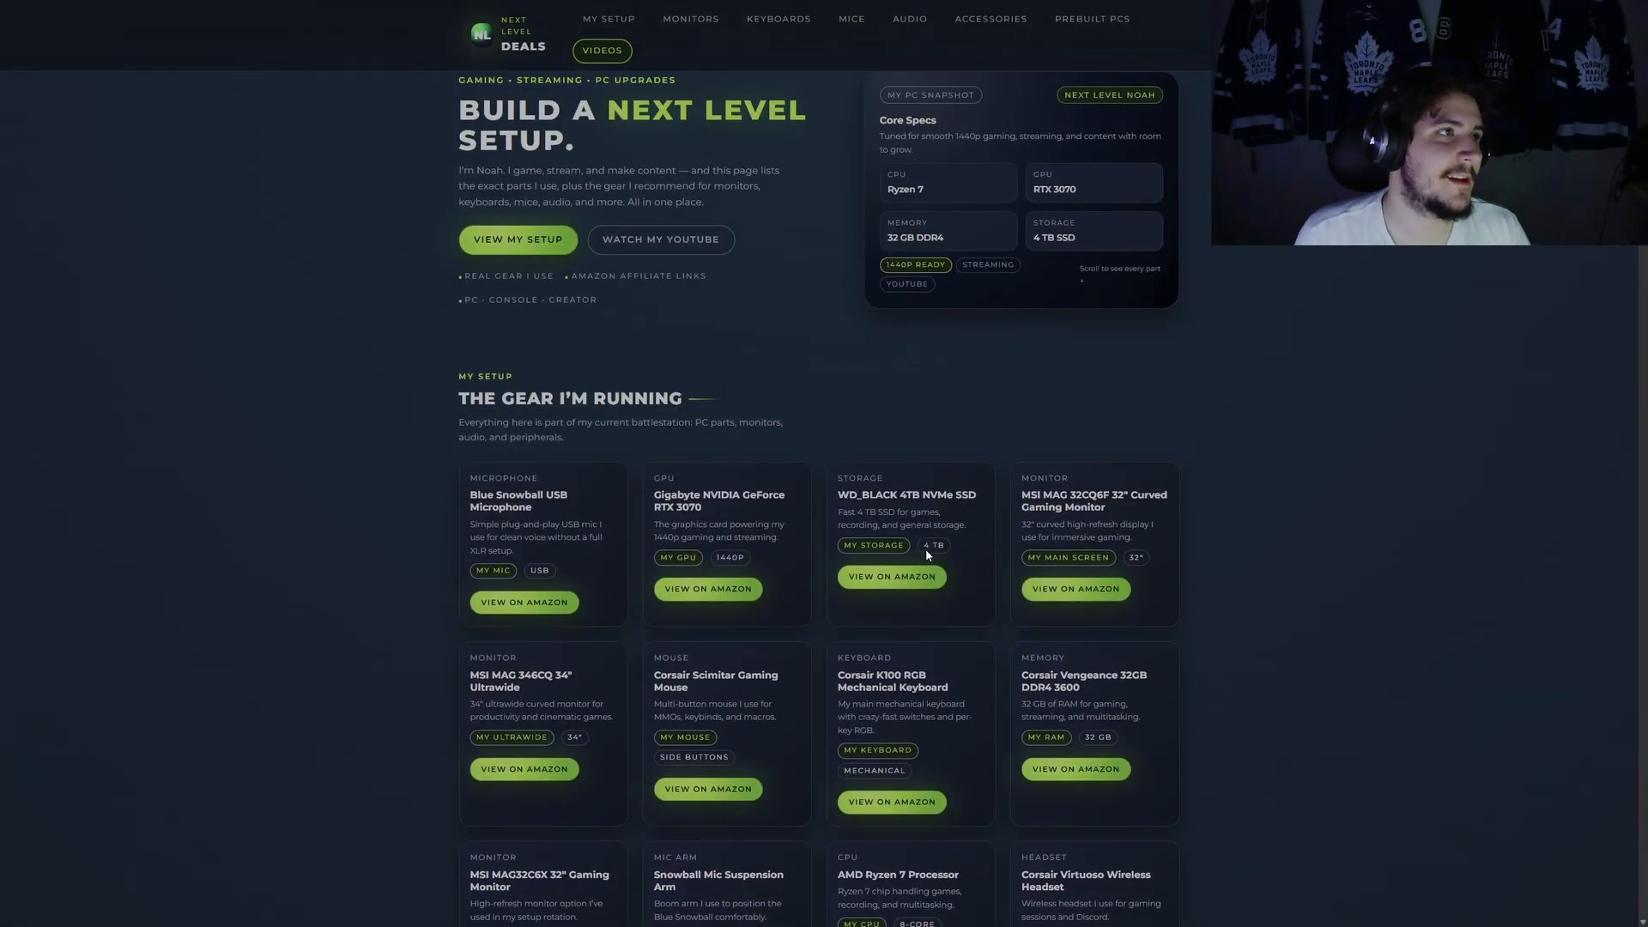